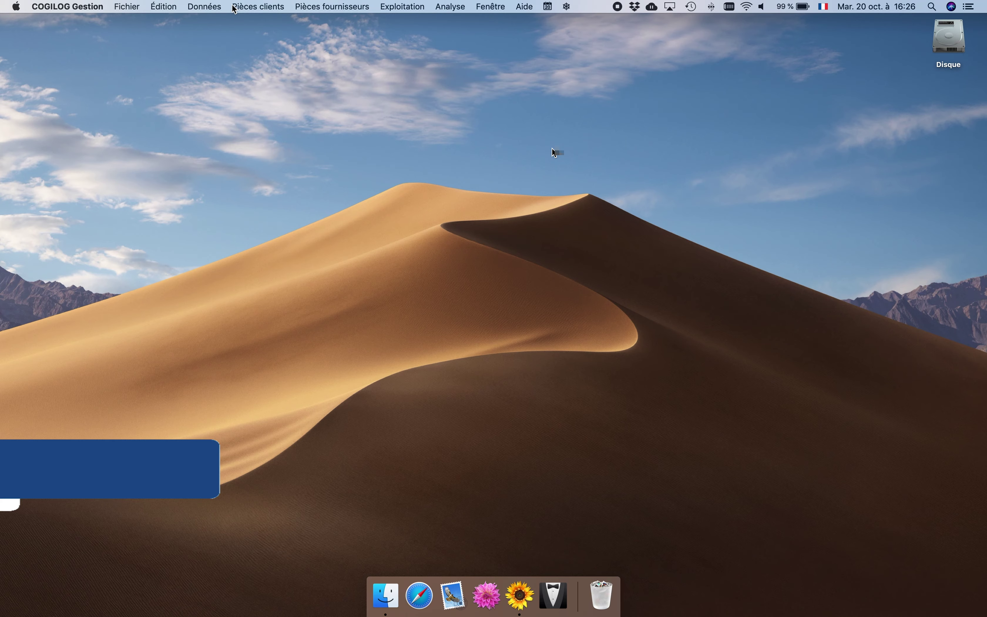
Open the Données menu in the menu bar.
{"action": "left_click", "coordinate": [215, 8]}
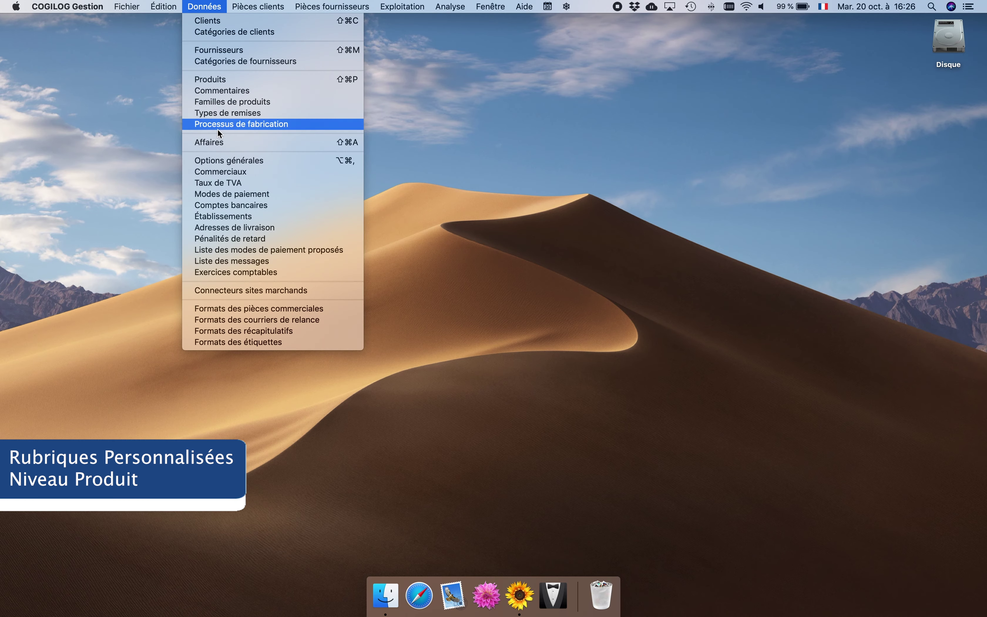
Open Options générales at the Personnalisation > Produits custom-field page.
{"action": "left_click", "coordinate": [223, 160]}
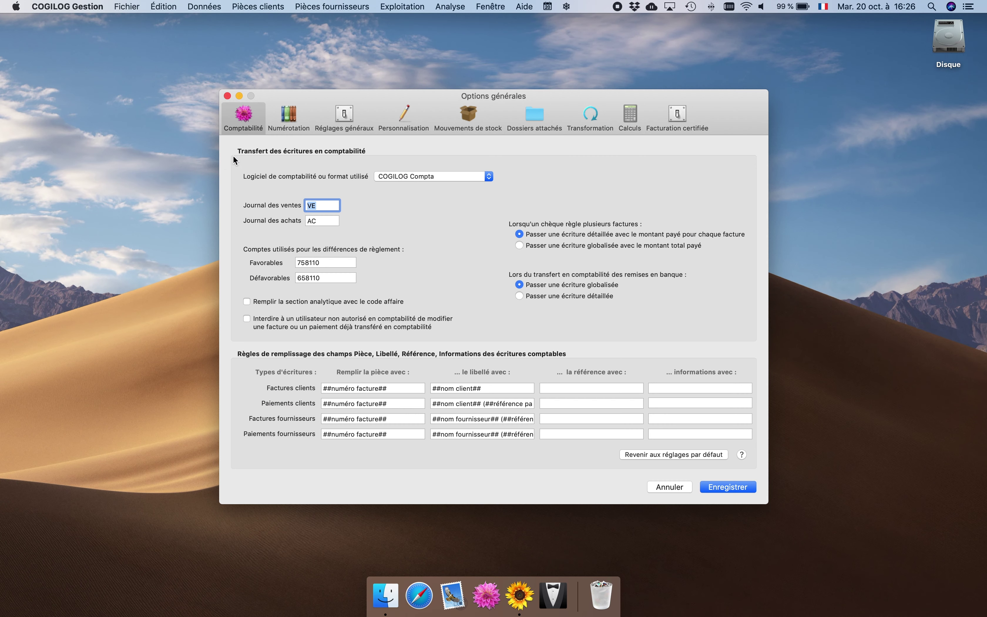
{"action": "left_click", "coordinate": [401, 117]}
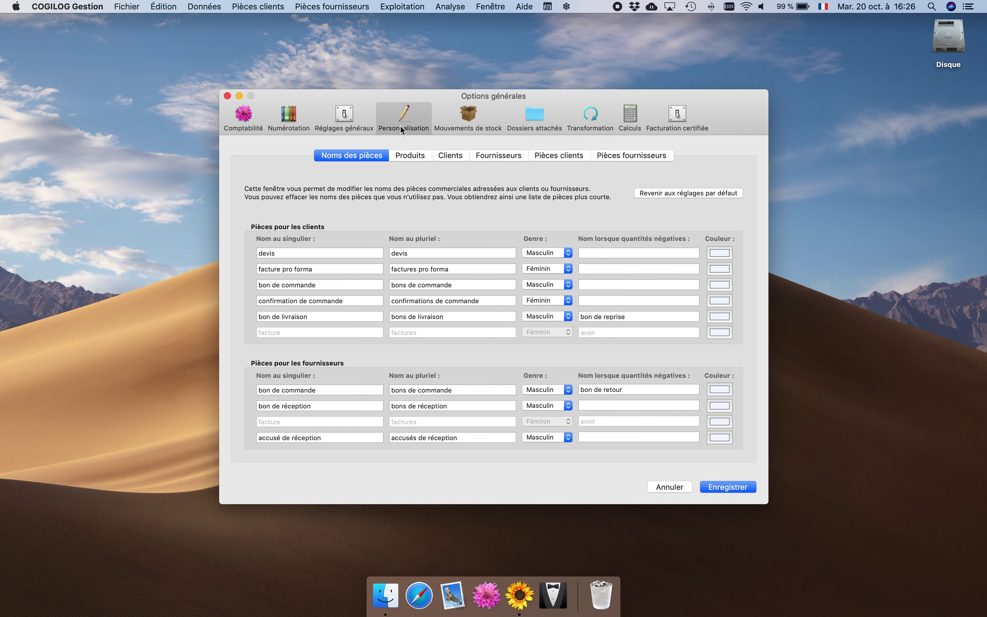
{"action": "left_click", "coordinate": [405, 158]}
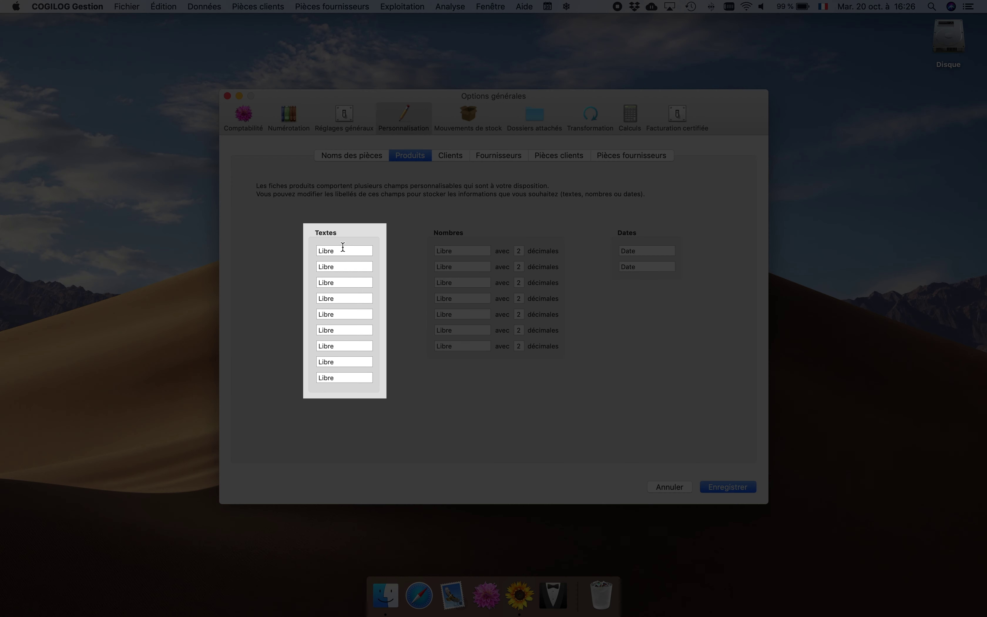
Label the product text fields Taille and Couleur, number Colis and date Dispo, then save.
{"action": "double_click", "coordinate": [323, 250]}
{"action": "type", "text": "Taille"}
{"action": "key", "text": "Tab"}
{"action": "type", "text": "Co"}
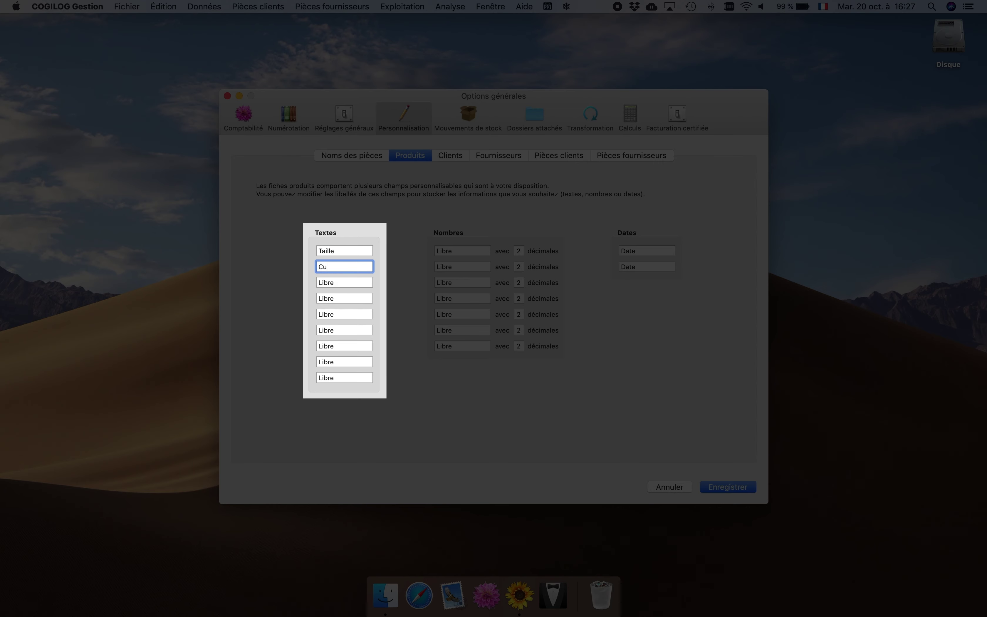
{"action": "type", "text": "uleur"}
{"action": "left_click", "coordinate": [453, 250]}
{"action": "type", "text": "Colis"}
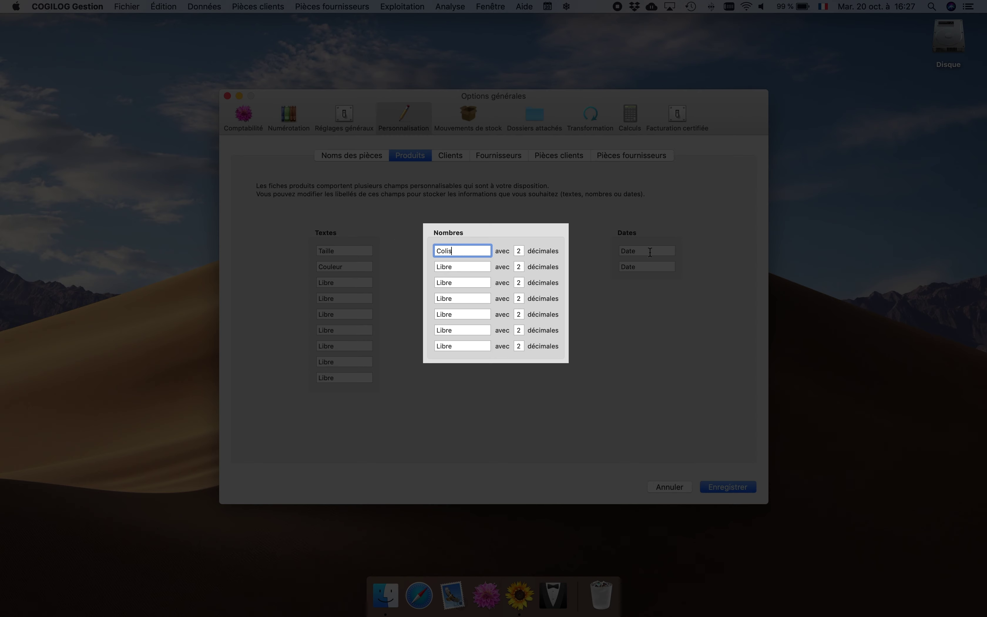
{"action": "key", "text": "Tab"}
{"action": "type", "text": "Dispo"}
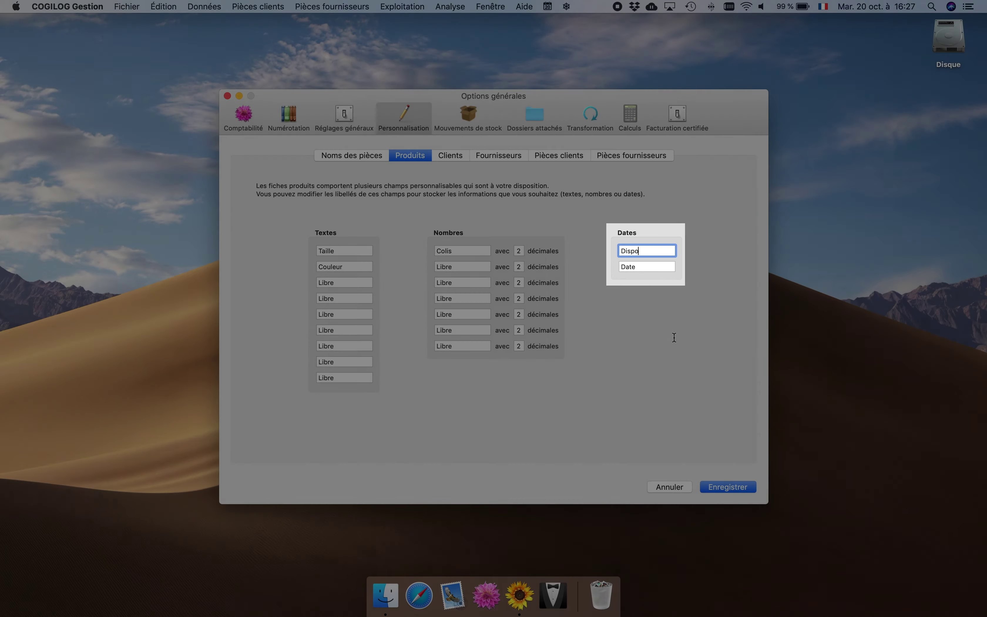
{"action": "key", "text": "Return"}
Open the B-789 Pantalon velours product record at its Notes tab.
{"action": "left_click", "coordinate": [205, 8]}
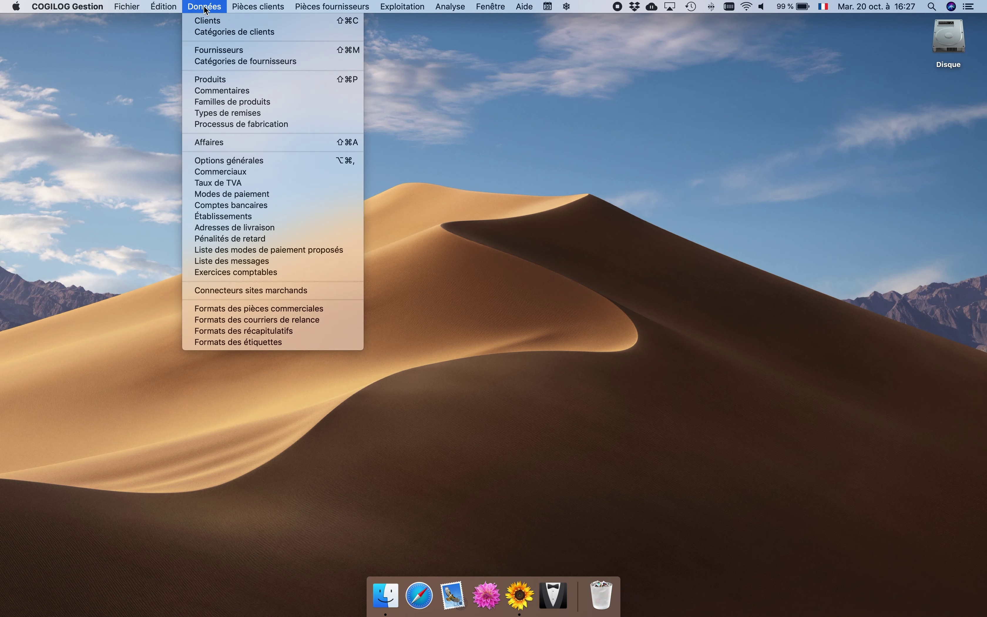
{"action": "left_click", "coordinate": [204, 79]}
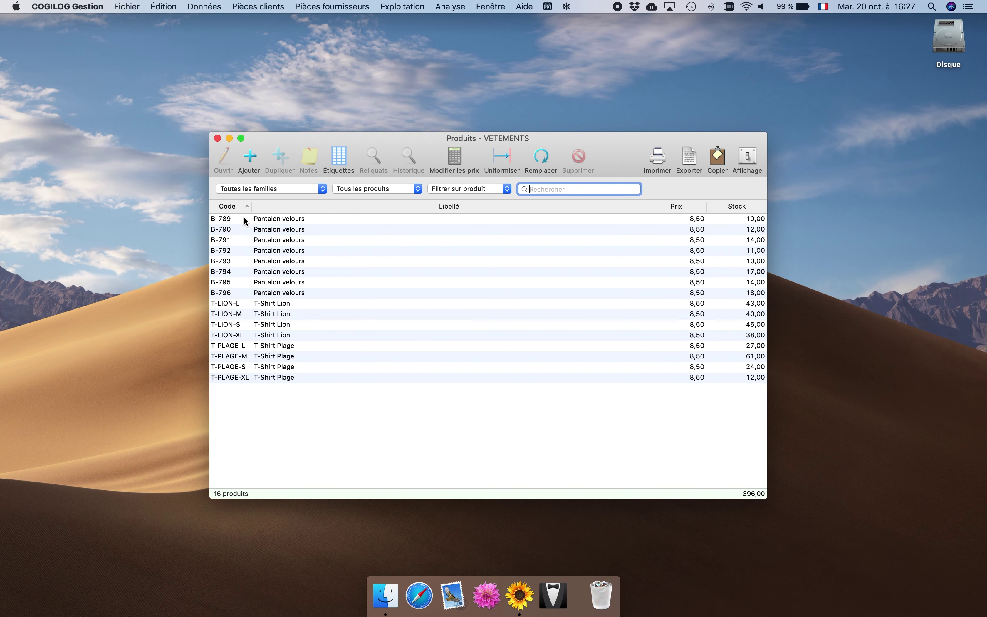
{"action": "double_click", "coordinate": [244, 218]}
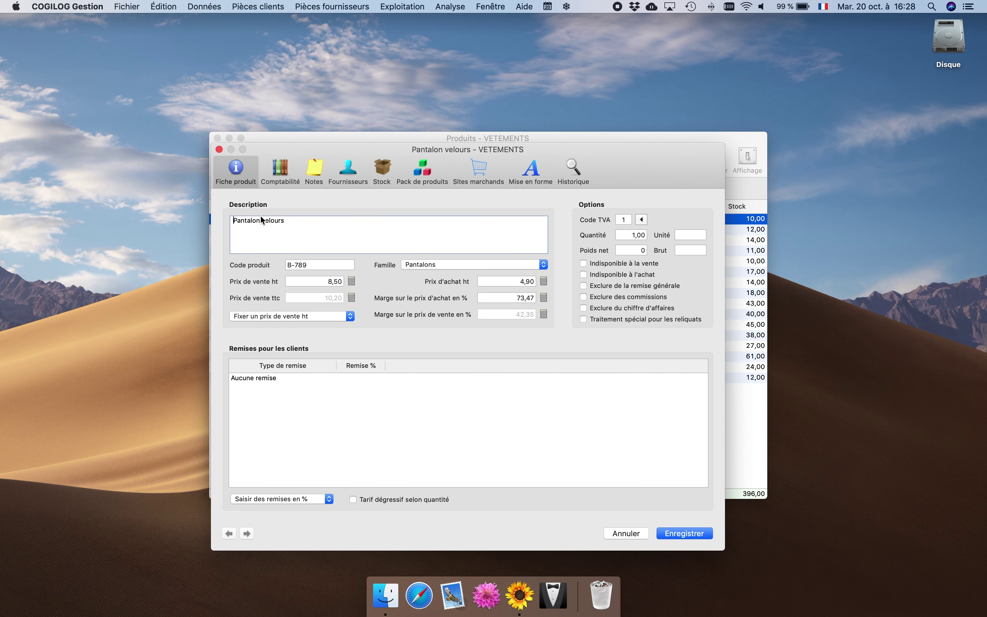
{"action": "left_click", "coordinate": [315, 174]}
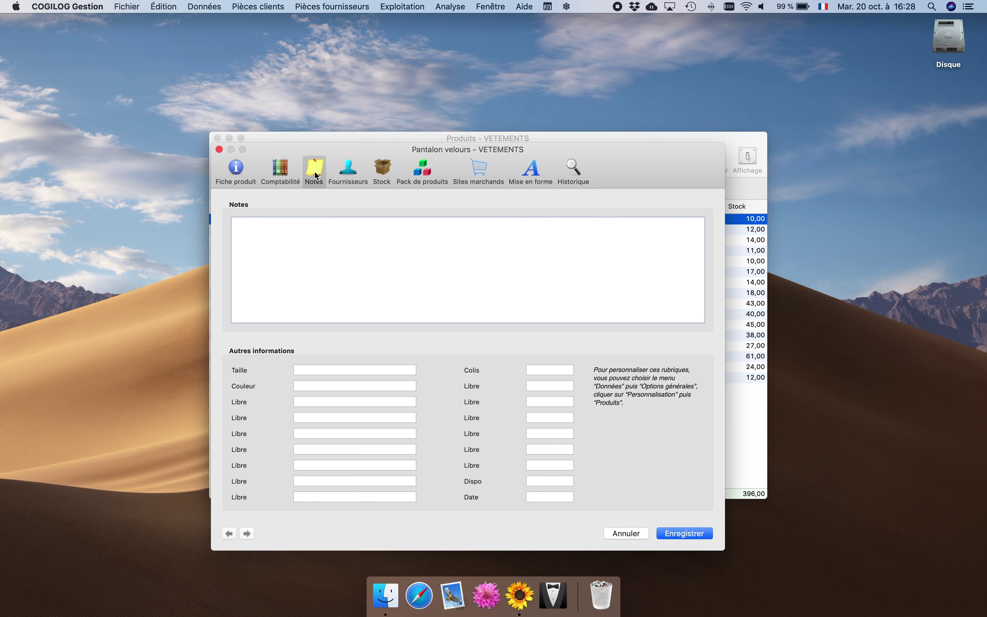
Enter Taille S, Colis 0,04, Couleur Gris and Dispo 5/03/2021, then save the product.
{"action": "left_click", "coordinate": [313, 368]}
{"action": "type", "text": "S"}
{"action": "key", "text": "Tab"}
{"action": "type", "text": "0,04"}
{"action": "left_click", "coordinate": [311, 384]}
{"action": "type", "text": "Gris"}
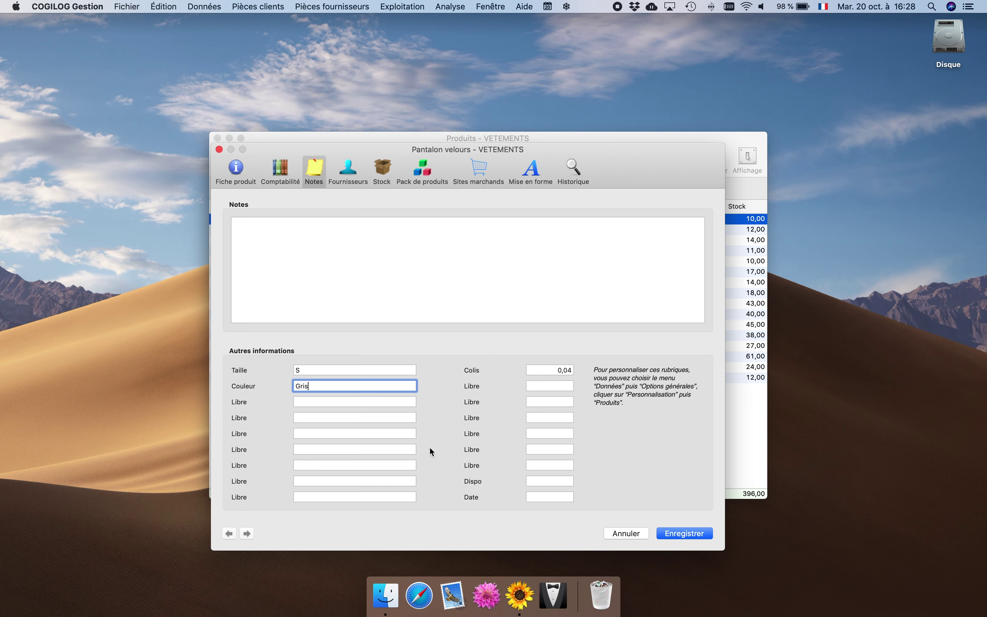
{"action": "left_click", "coordinate": [540, 482]}
{"action": "type", "text": "5/0"}
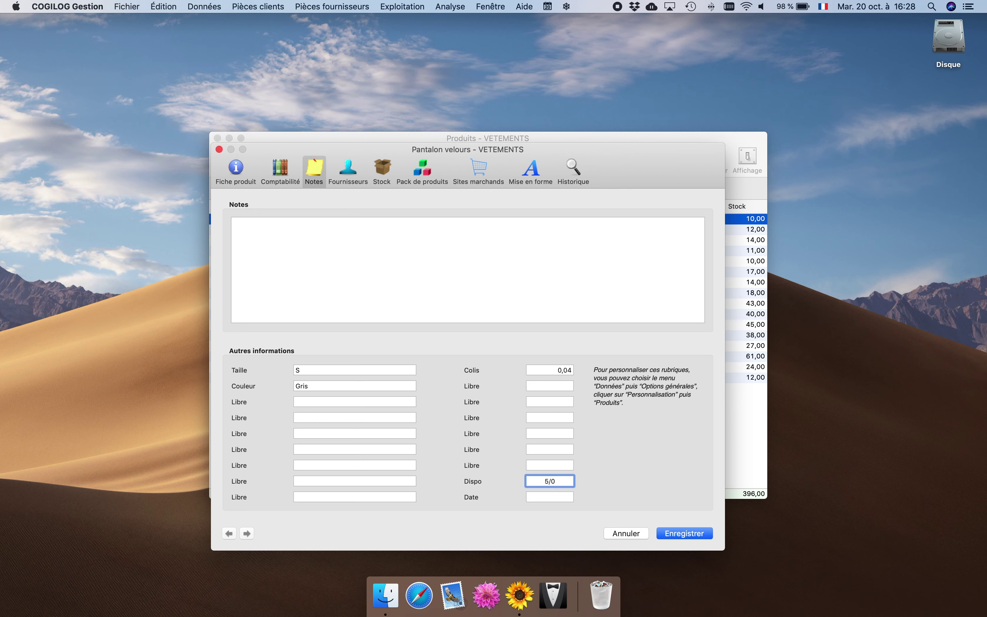
{"action": "type", "text": "3/2021"}
{"action": "left_click", "coordinate": [677, 534]}
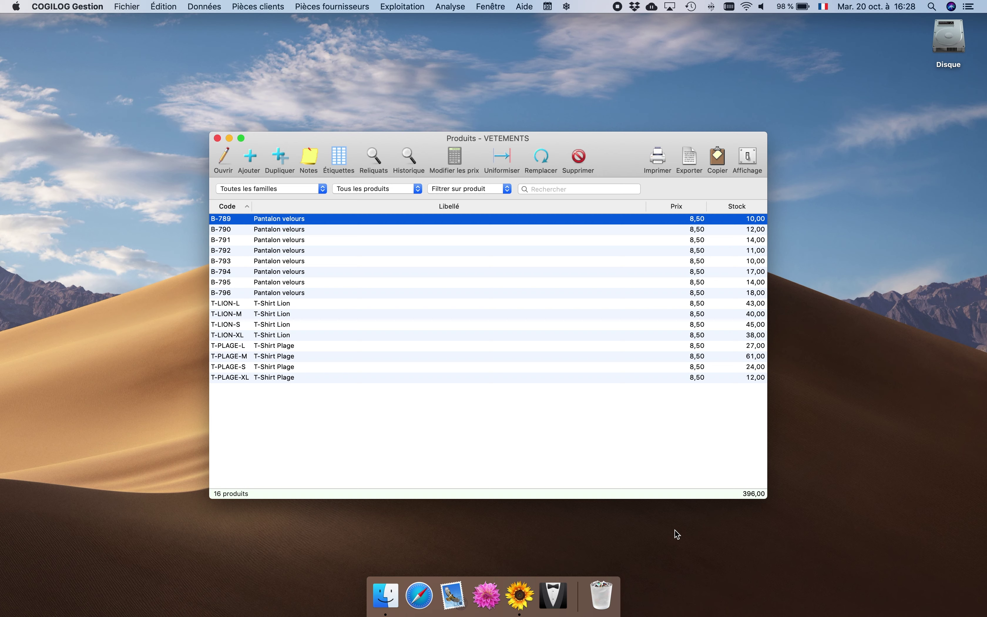
Show Taille, Couleur, Colis and Dispo columns in the product list, narrow Libellé, then close it.
{"action": "left_click", "coordinate": [746, 158]}
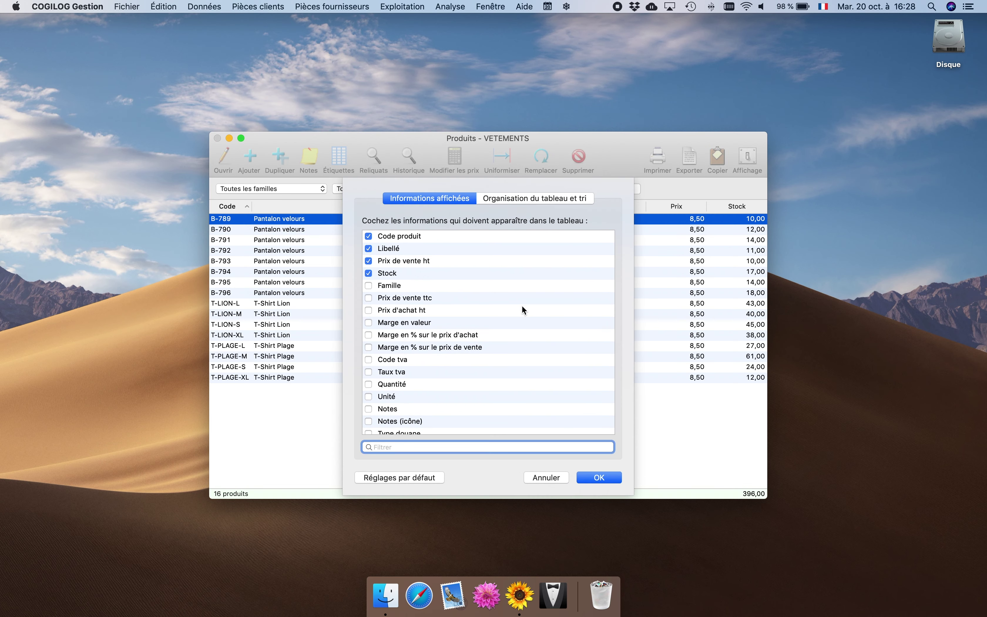
{"action": "scroll", "coordinate": [515, 322], "scroll_direction": "down", "scroll_amount": 15}
{"action": "scroll", "coordinate": [514, 320], "scroll_direction": "down", "scroll_amount": 15}
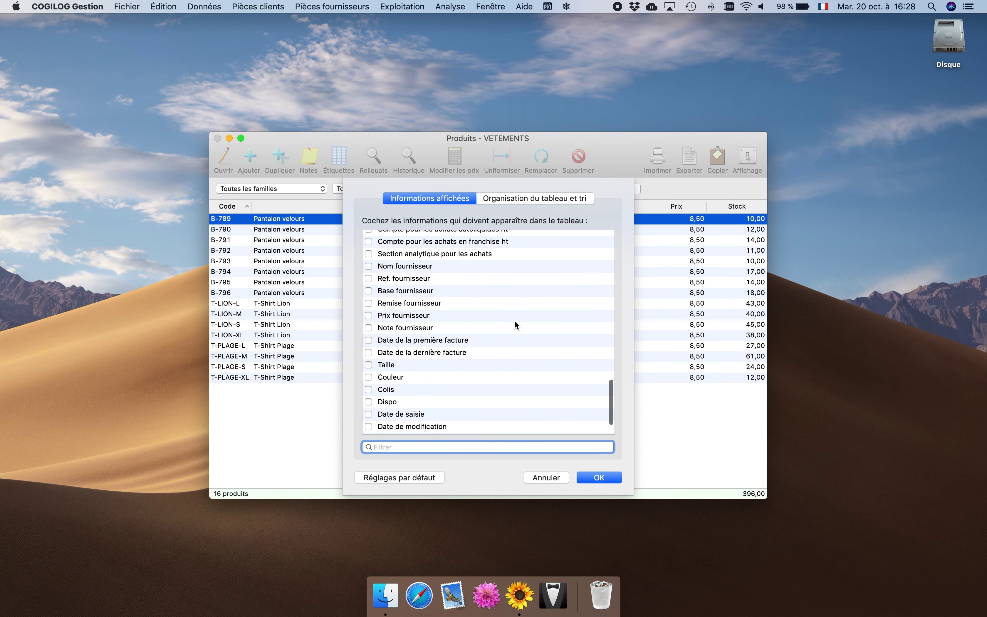
{"action": "left_click", "coordinate": [368, 364]}
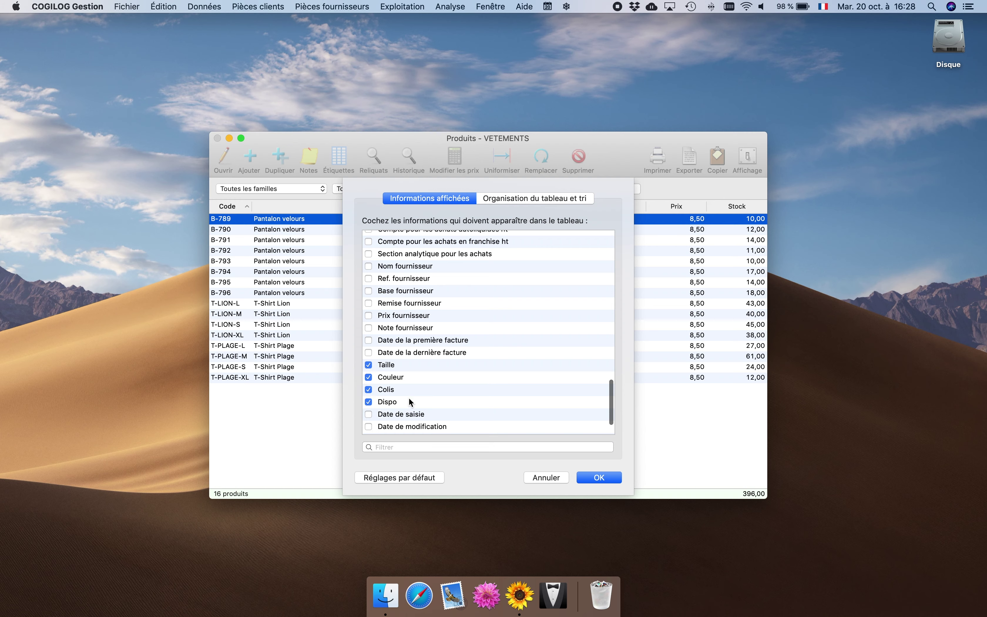
{"action": "left_click", "coordinate": [595, 477]}
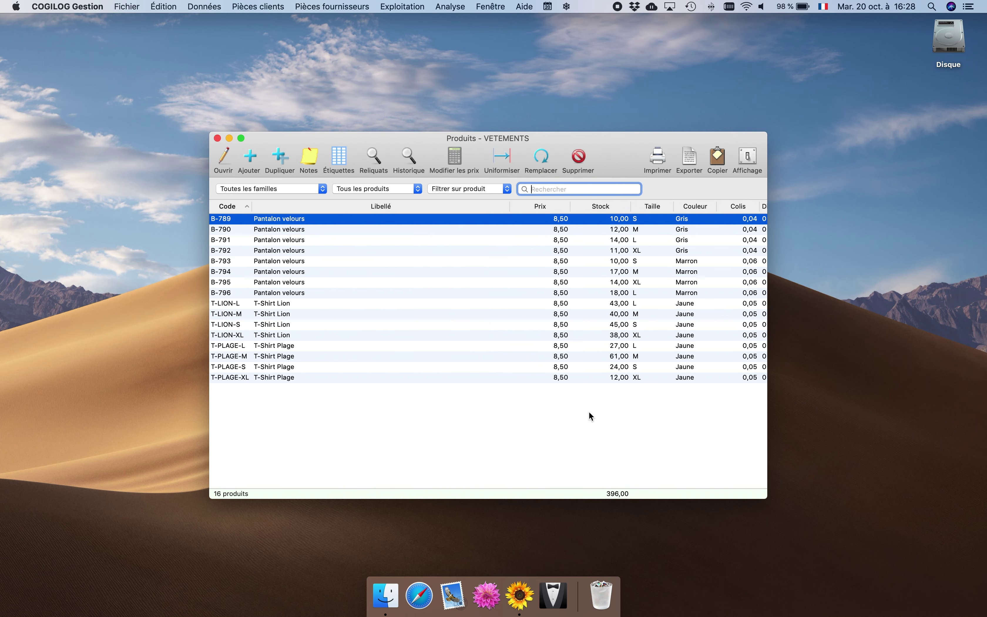
{"action": "left_click_drag", "start_coordinate": [511, 206], "coordinate": [433, 206]}
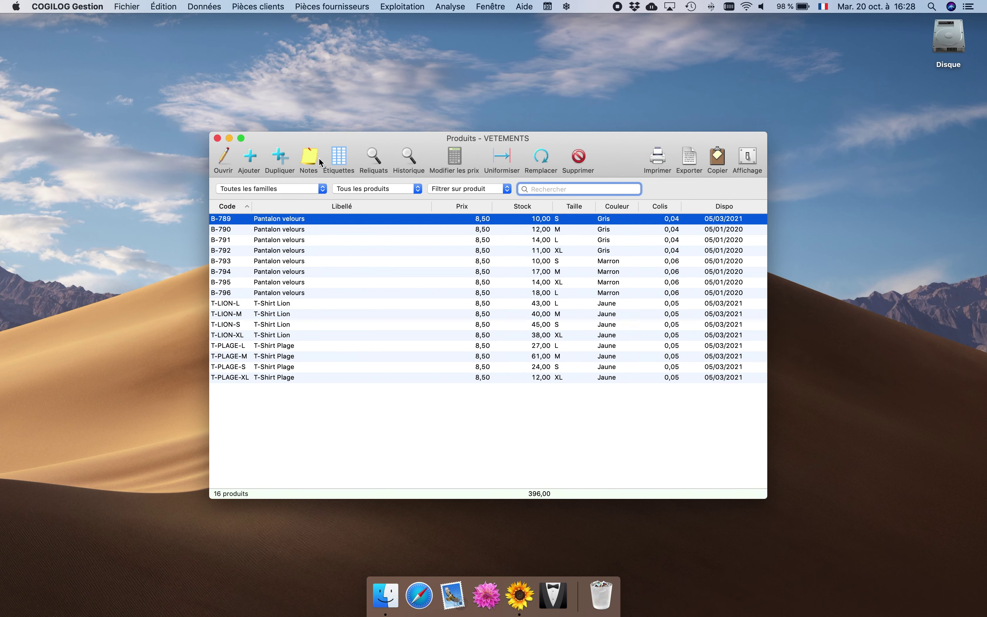
{"action": "left_click", "coordinate": [218, 138]}
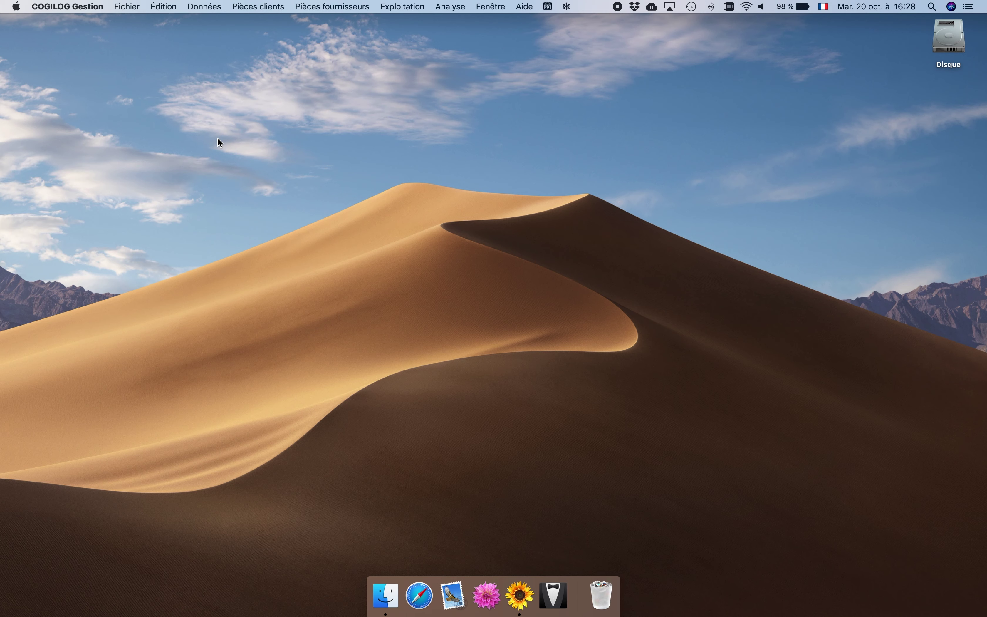
Start a new quote from the Devis list and choose its client.
{"action": "left_click", "coordinate": [250, 5]}
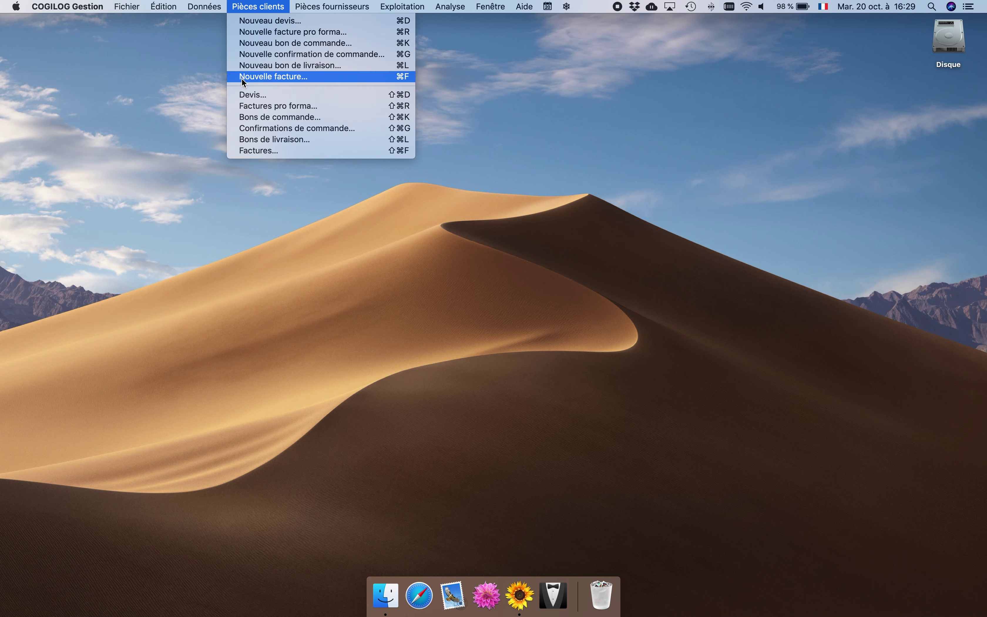
{"action": "left_click", "coordinate": [249, 94]}
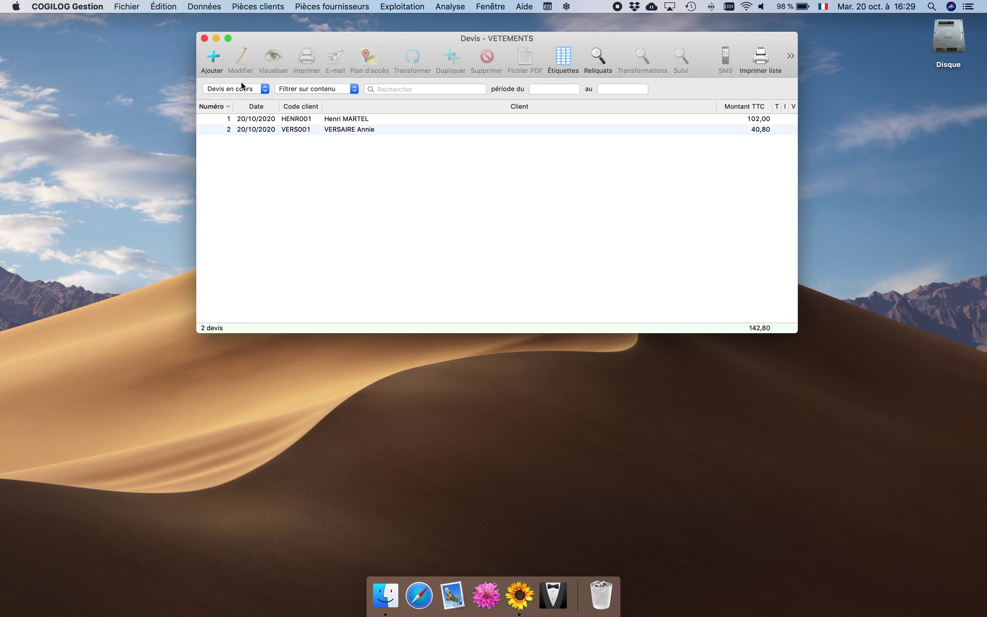
{"action": "left_click", "coordinate": [213, 61]}
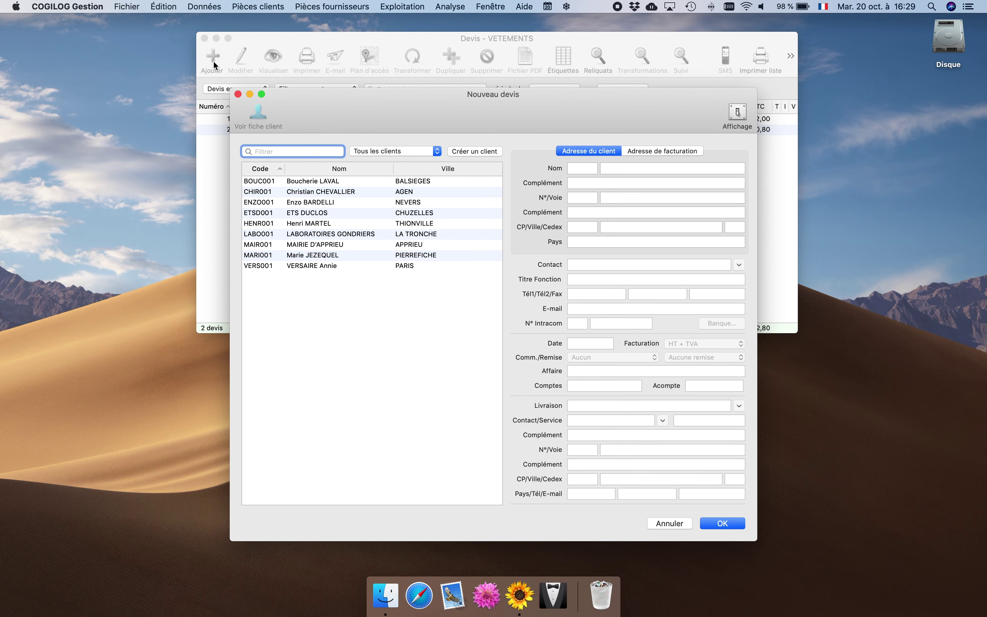
{"action": "double_click", "coordinate": [325, 265]}
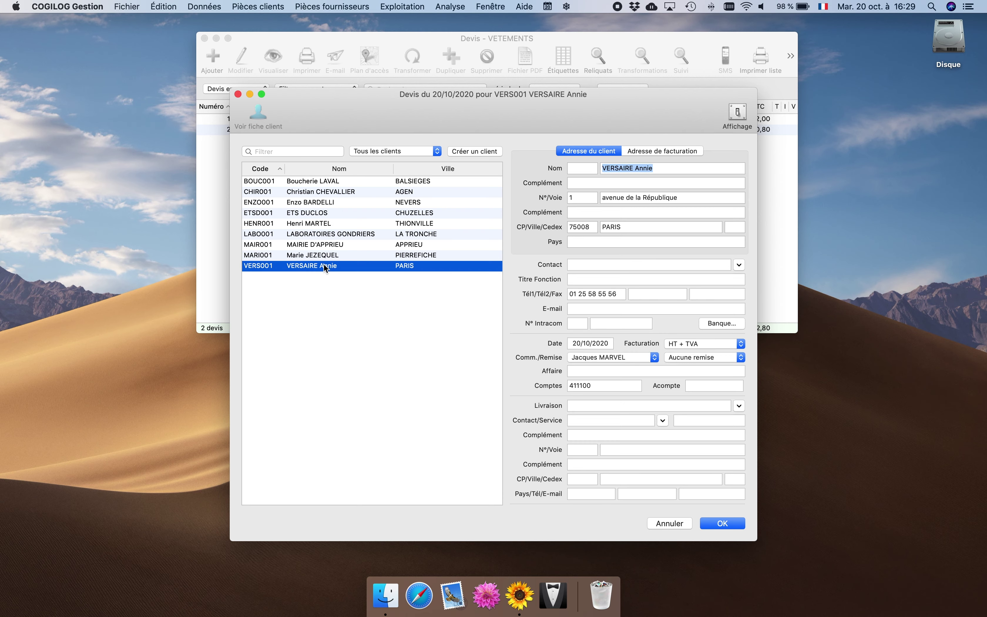
{"action": "left_click", "coordinate": [722, 524]}
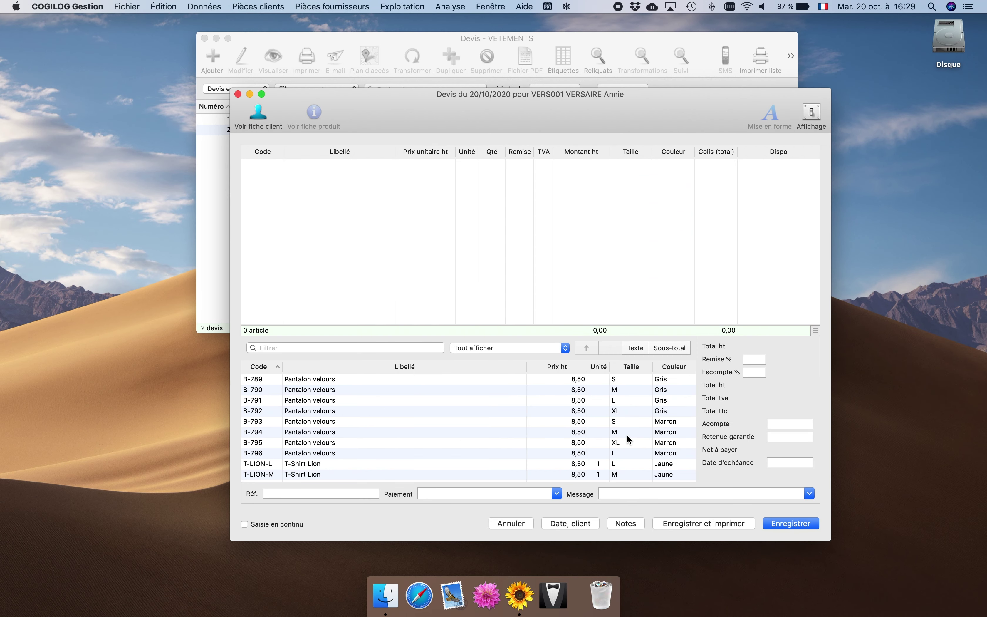
Add products B-789, B-790, B-791 and B-792 to the quote lines.
{"action": "double_click", "coordinate": [449, 380]}
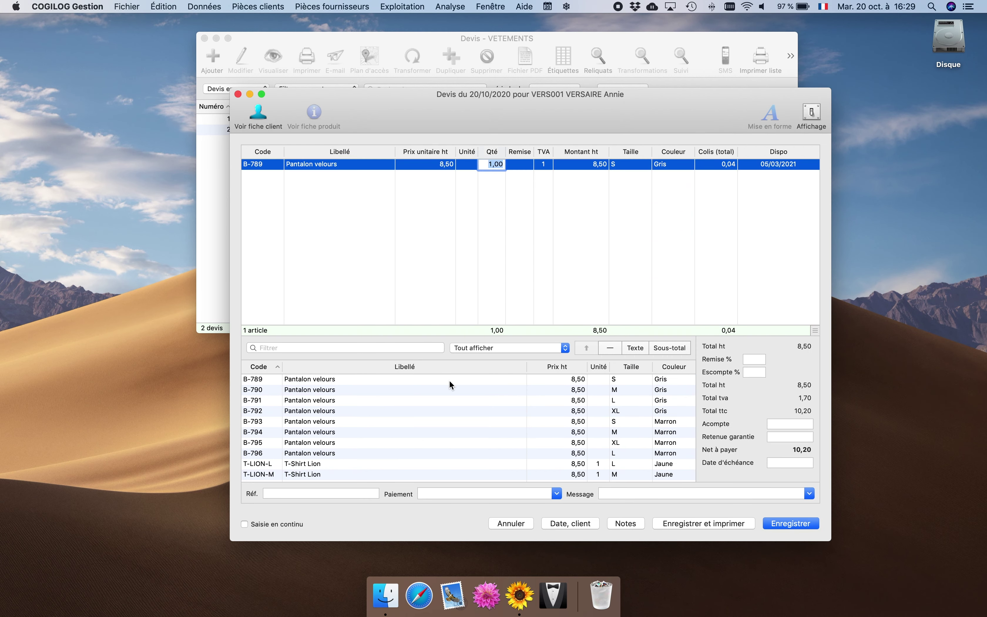
{"action": "double_click", "coordinate": [450, 385]}
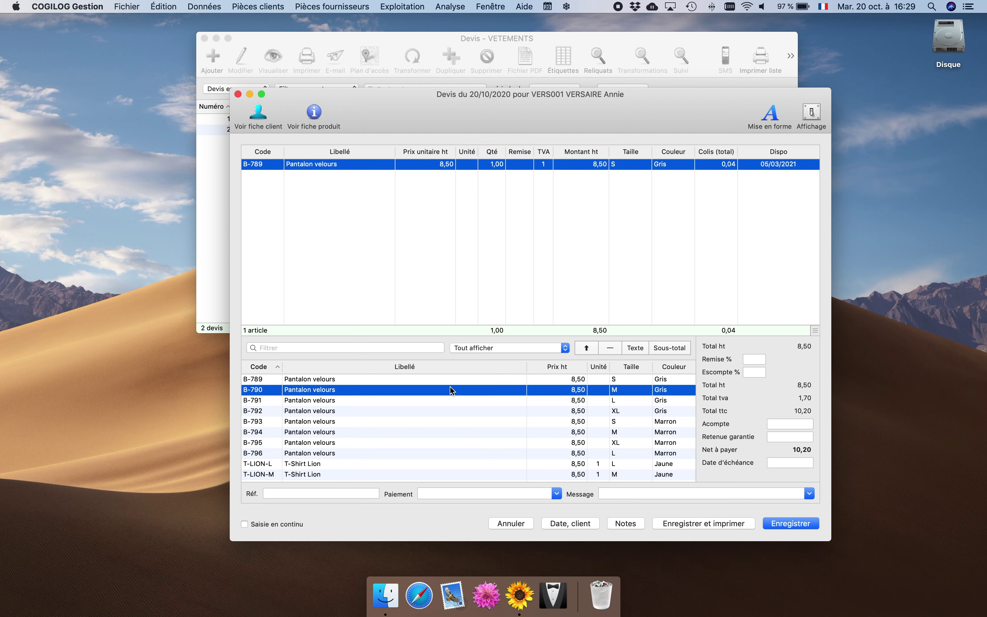
{"action": "double_click", "coordinate": [440, 400]}
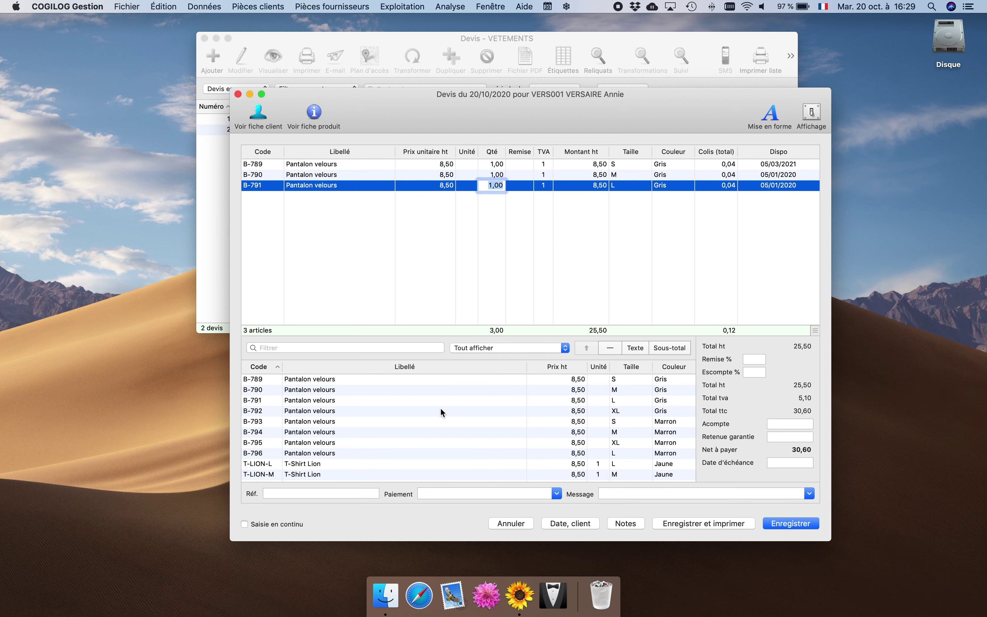
{"action": "double_click", "coordinate": [441, 410]}
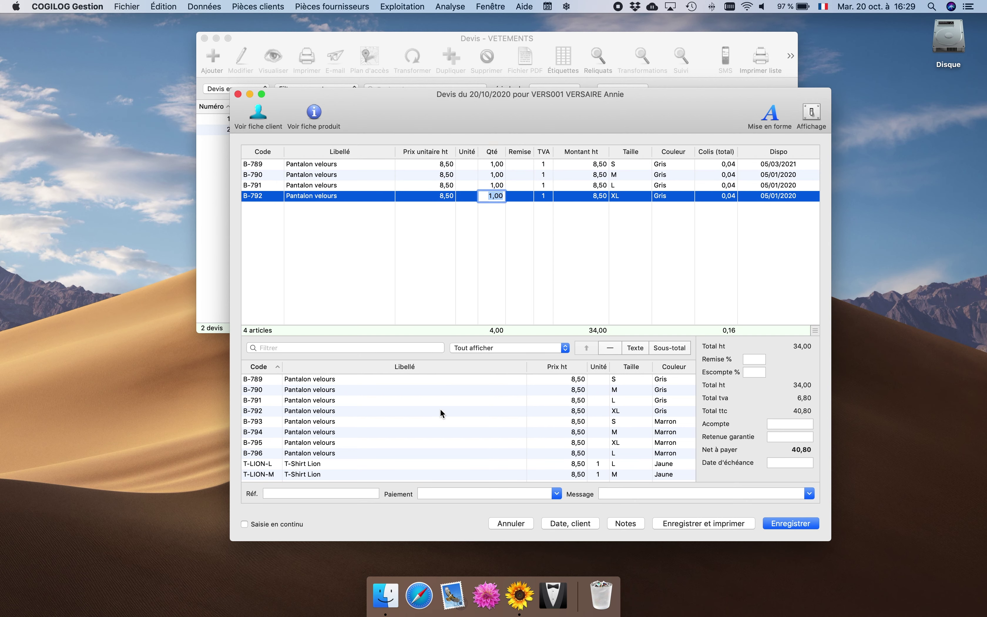
Set quantities to 25 for B-789 and B-790 and 50 for B-791 and B-792.
{"action": "left_click", "coordinate": [491, 165]}
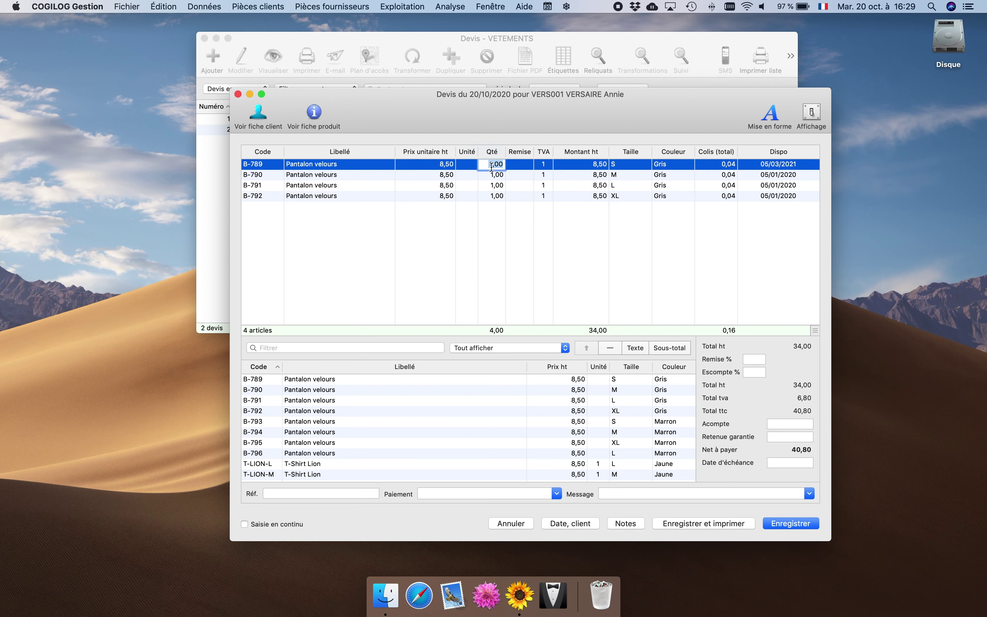
{"action": "type", "text": "25"}
{"action": "left_click", "coordinate": [492, 174]}
{"action": "type", "text": "25"}
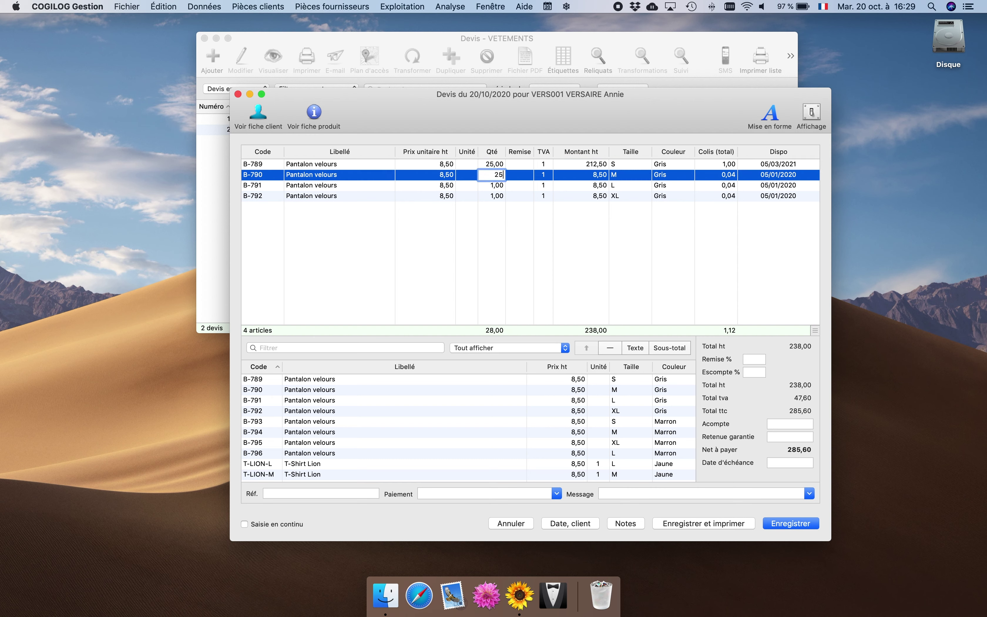
{"action": "left_click", "coordinate": [496, 186]}
{"action": "type", "text": "50"}
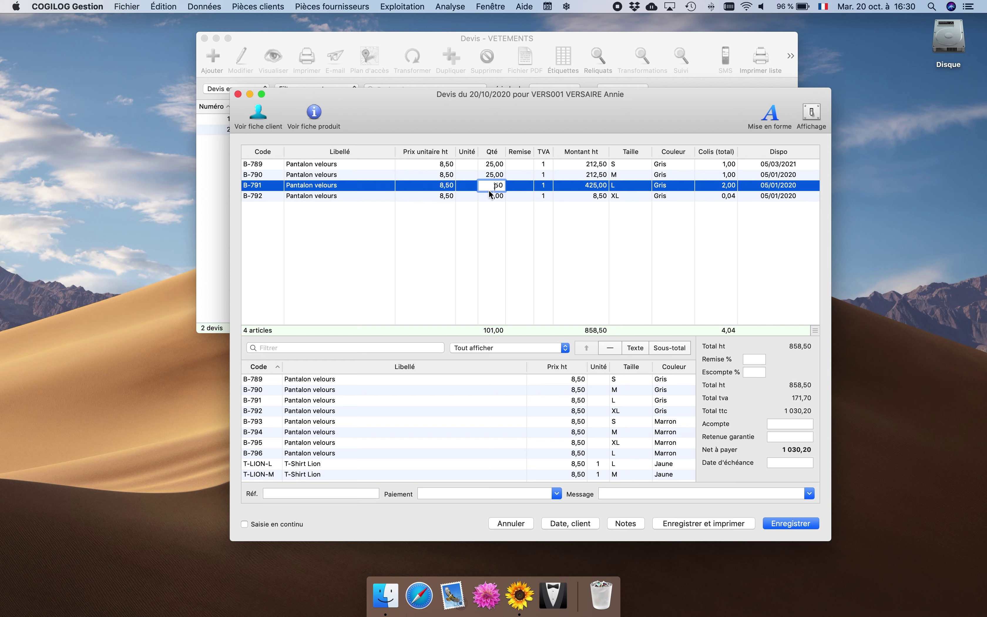
{"action": "left_click", "coordinate": [494, 185]}
{"action": "type", "text": "1"}
{"action": "left_click", "coordinate": [472, 232]}
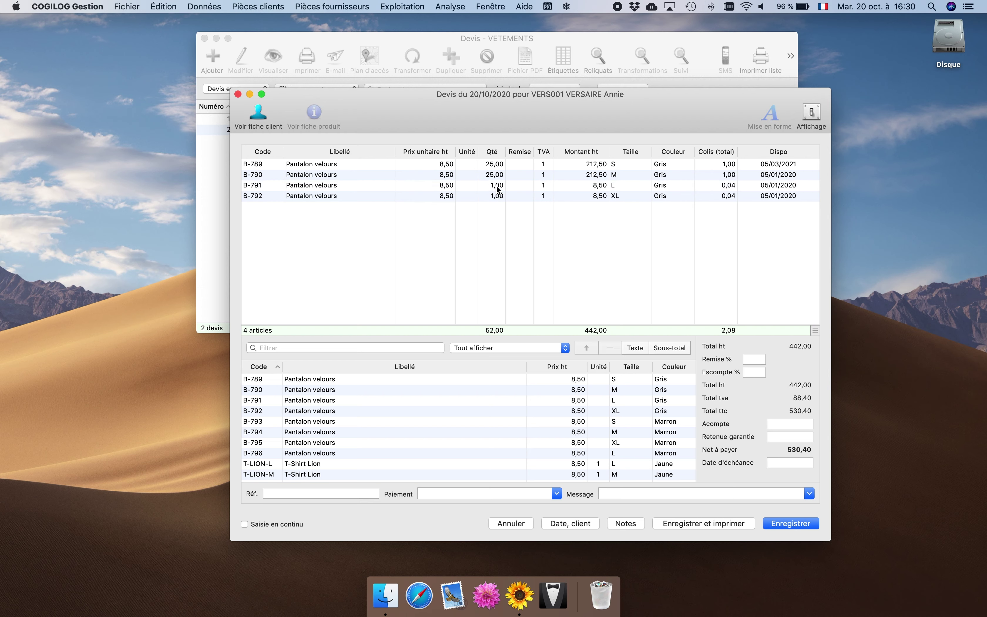
{"action": "left_click", "coordinate": [496, 187]}
{"action": "type", "text": "50"}
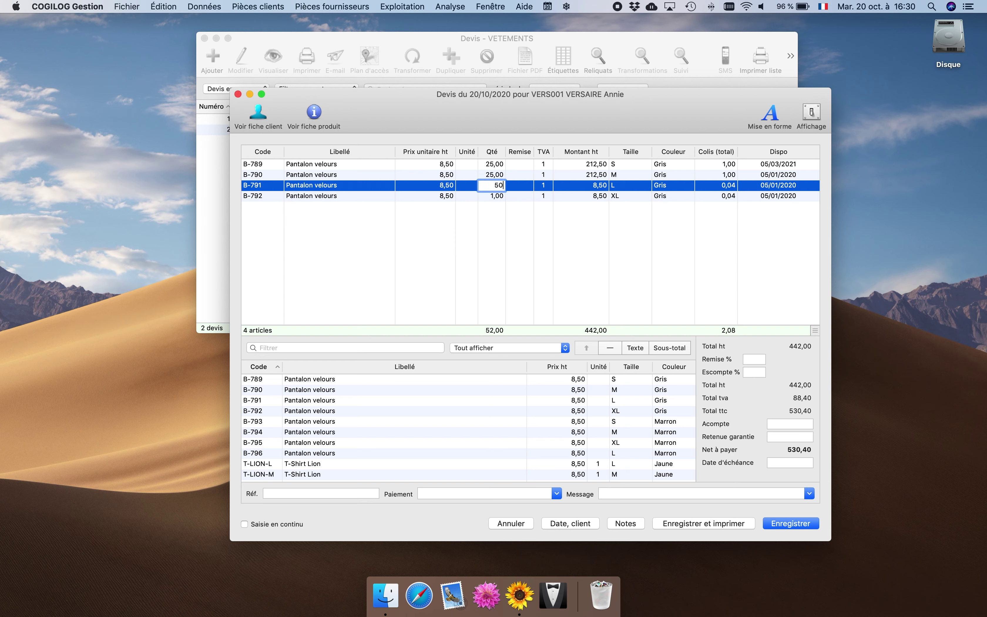
{"action": "left_click", "coordinate": [495, 195]}
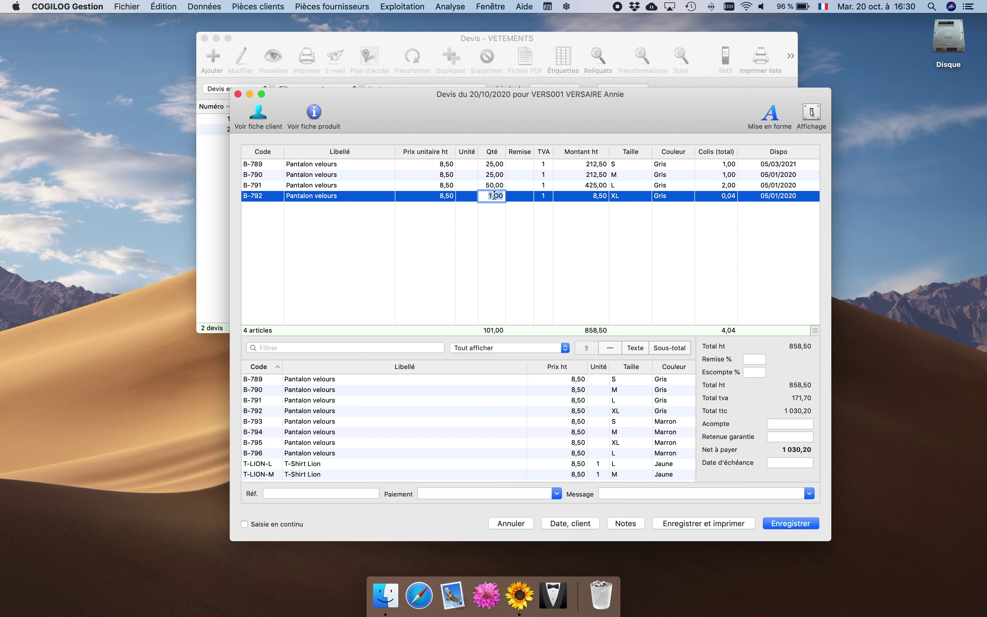
{"action": "type", "text": "50"}
{"action": "left_click", "coordinate": [497, 209]}
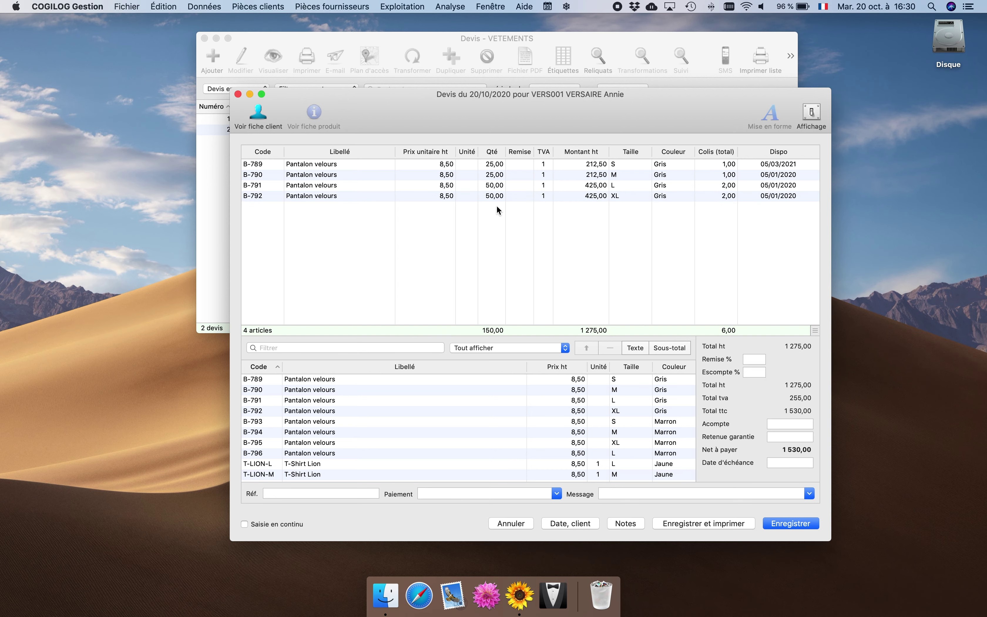
Save the quote, preview it in the MODELE VETEMENTS TYPE 0 format, then close the preview.
{"action": "left_click", "coordinate": [789, 525]}
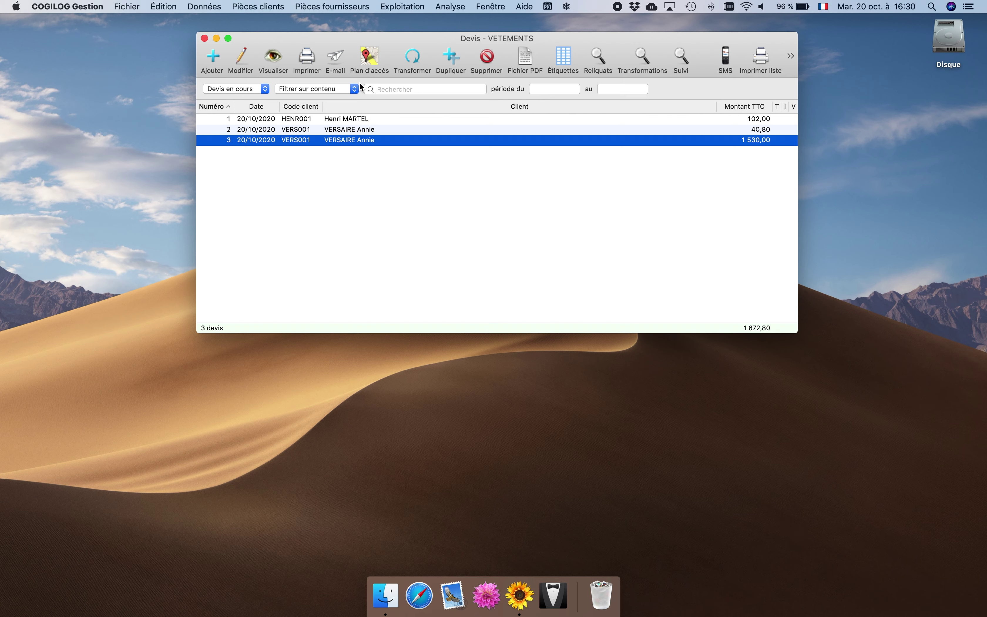
{"action": "left_click", "coordinate": [273, 58]}
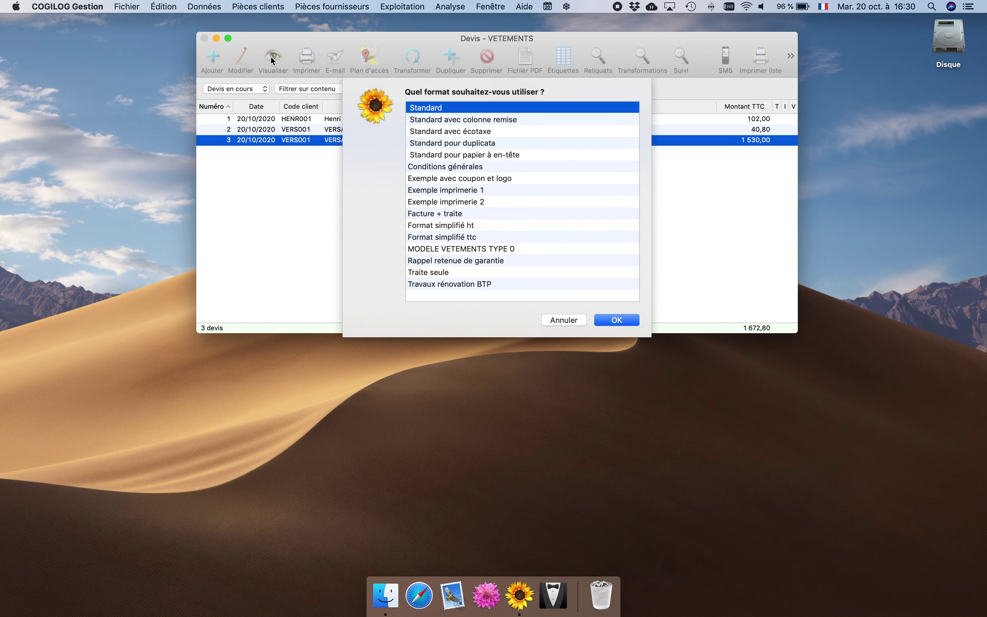
{"action": "left_click", "coordinate": [434, 249]}
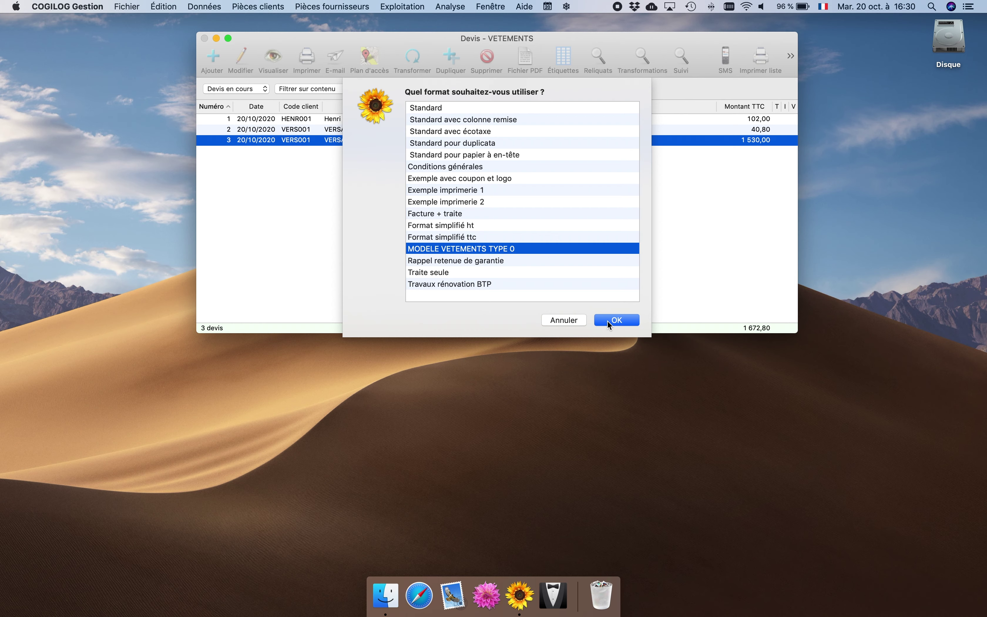
{"action": "left_click", "coordinate": [609, 321]}
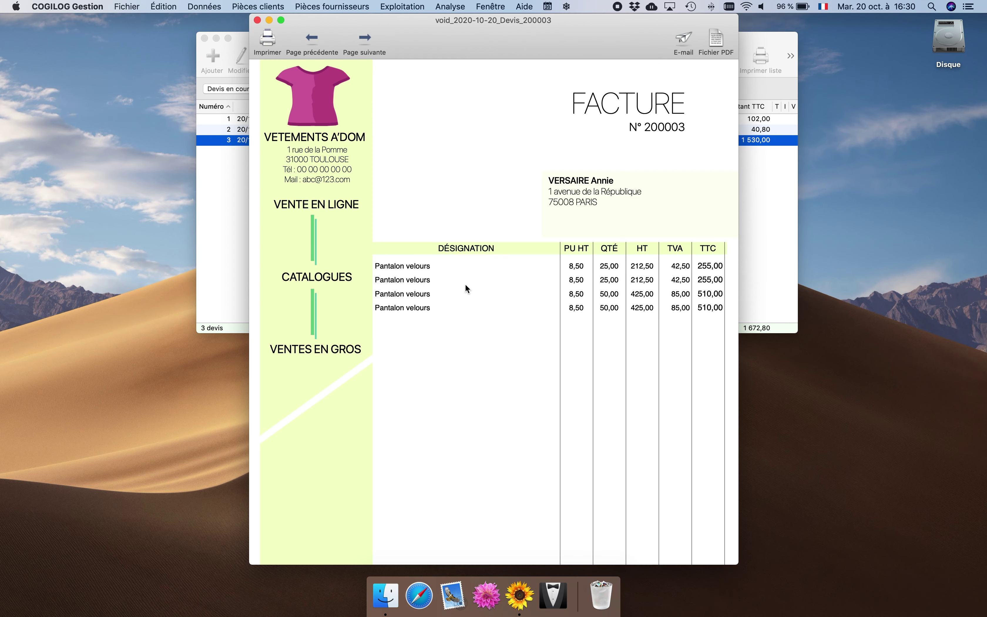
{"action": "scroll", "coordinate": [466, 285], "scroll_direction": "down", "scroll_amount": 3}
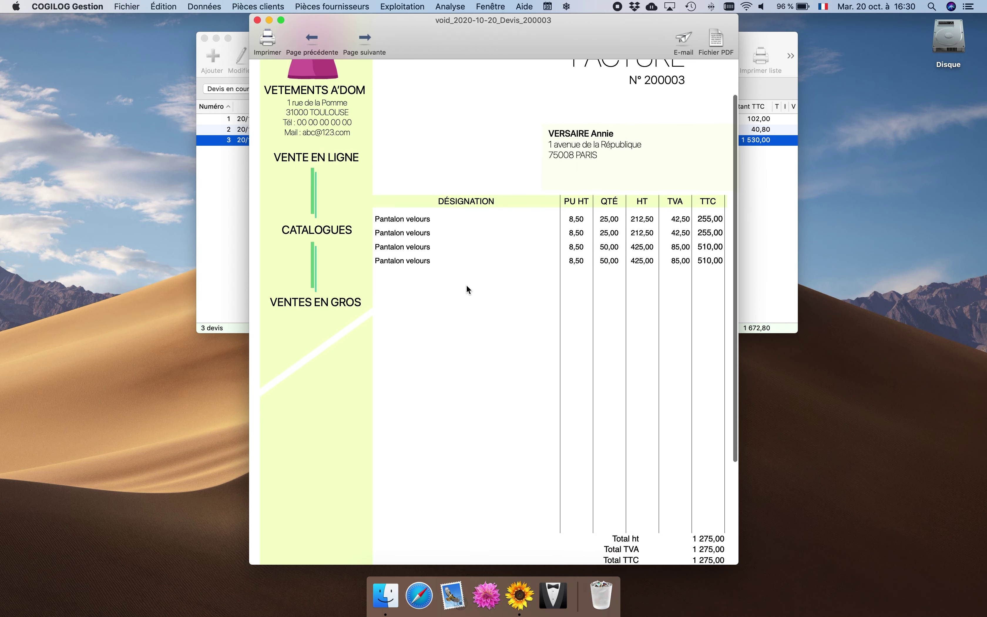
{"action": "scroll", "coordinate": [468, 287], "scroll_direction": "up", "scroll_amount": 3}
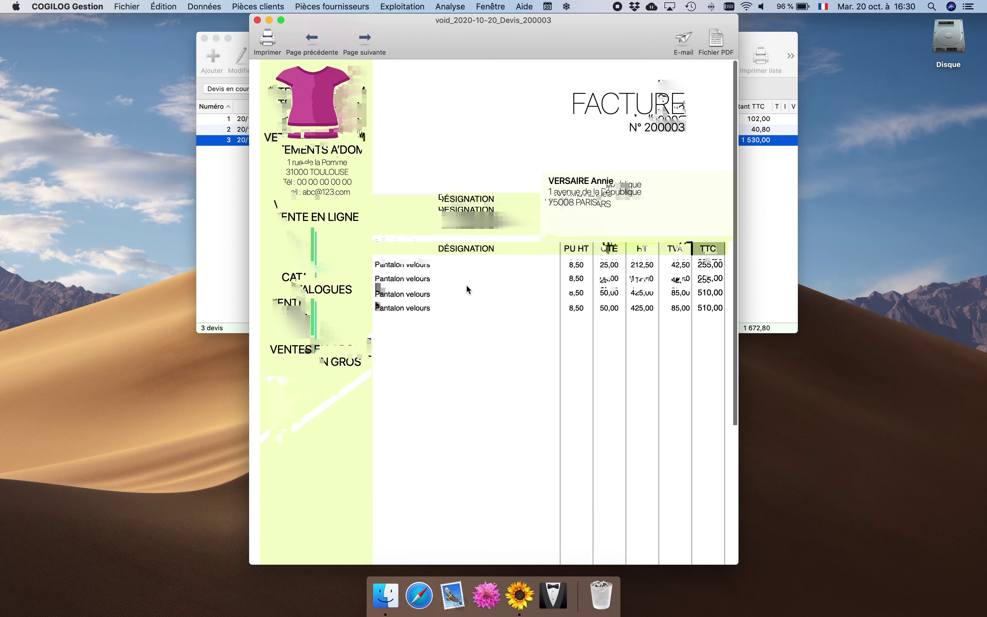
{"action": "left_click", "coordinate": [258, 20]}
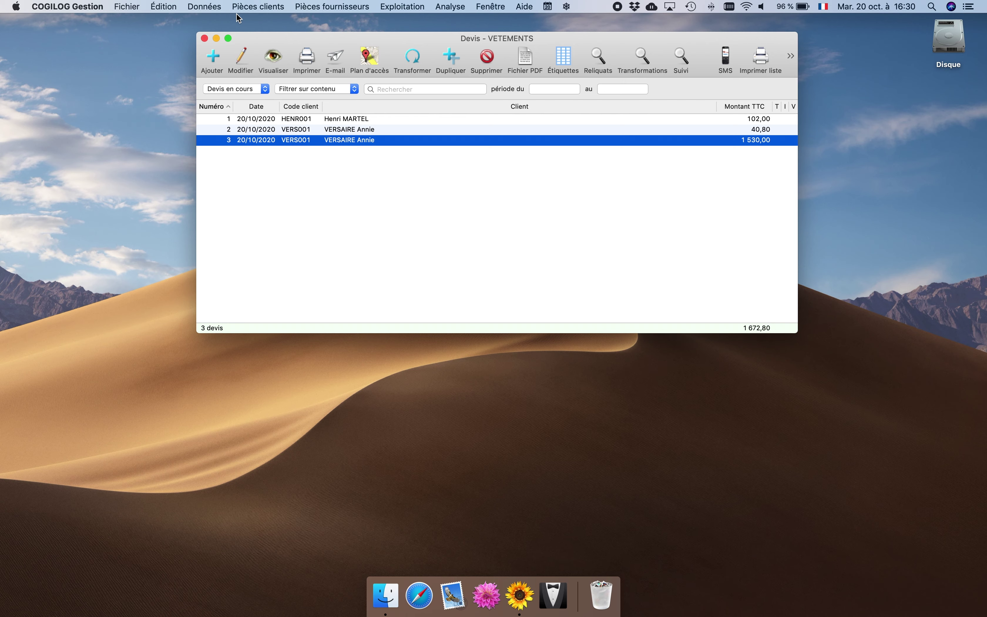
Duplicate the MODELE VETEMENTS TYPE 0 format and rename the copy MODELE VETEMENTS TYPE 1.
{"action": "left_click", "coordinate": [211, 9]}
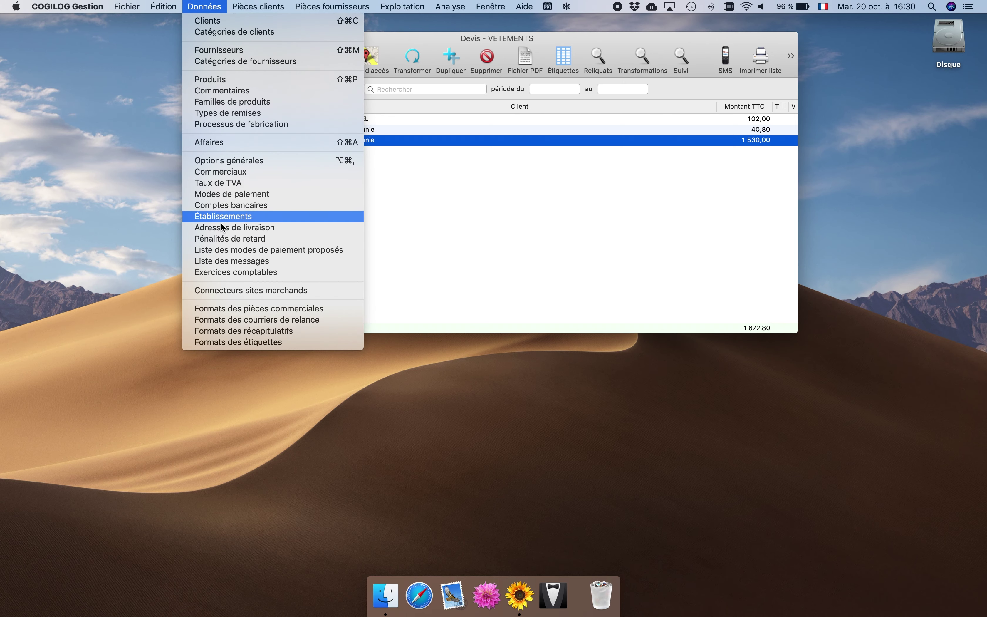
{"action": "left_click", "coordinate": [227, 309]}
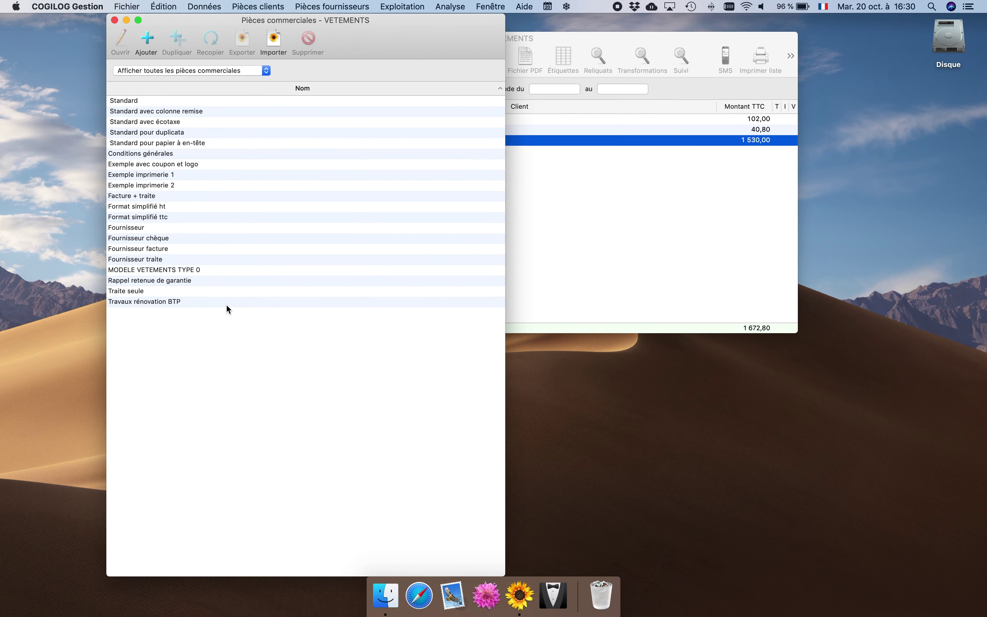
{"action": "left_click", "coordinate": [195, 266]}
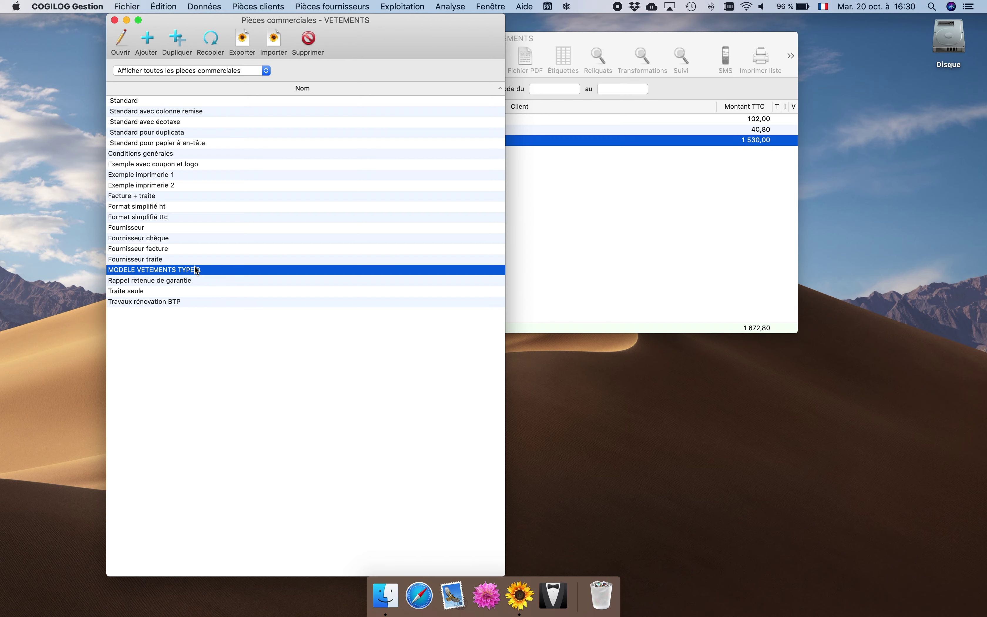
{"action": "left_click", "coordinate": [177, 39]}
{"action": "left_click", "coordinate": [307, 97]}
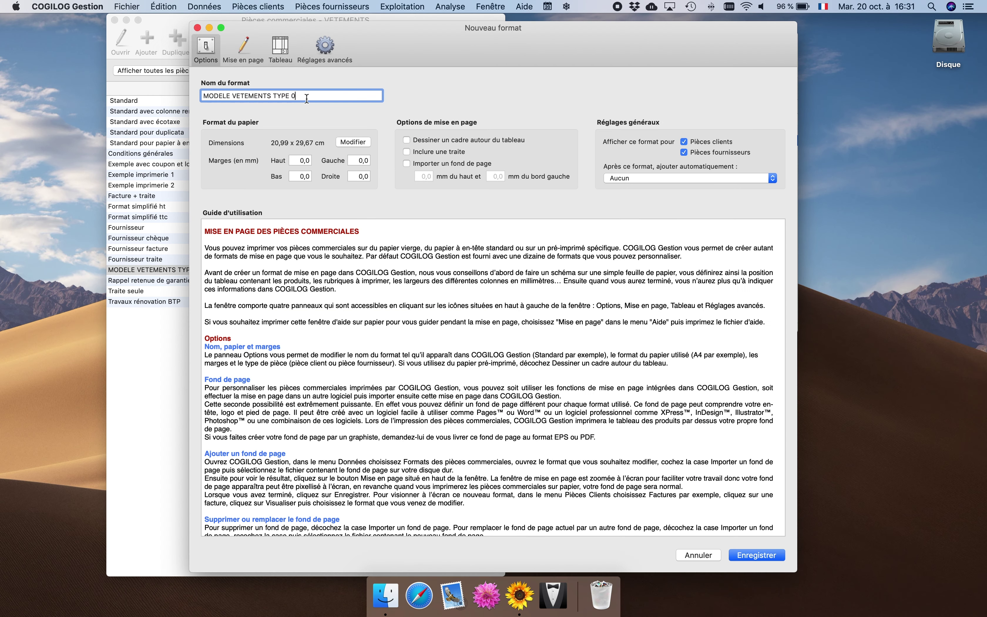
{"action": "key", "text": "BackSpace"}
{"action": "type", "text": "1"}
Add table columns COULEUR showing Couleur and TAILLE showing Taille.
{"action": "left_click", "coordinate": [282, 49]}
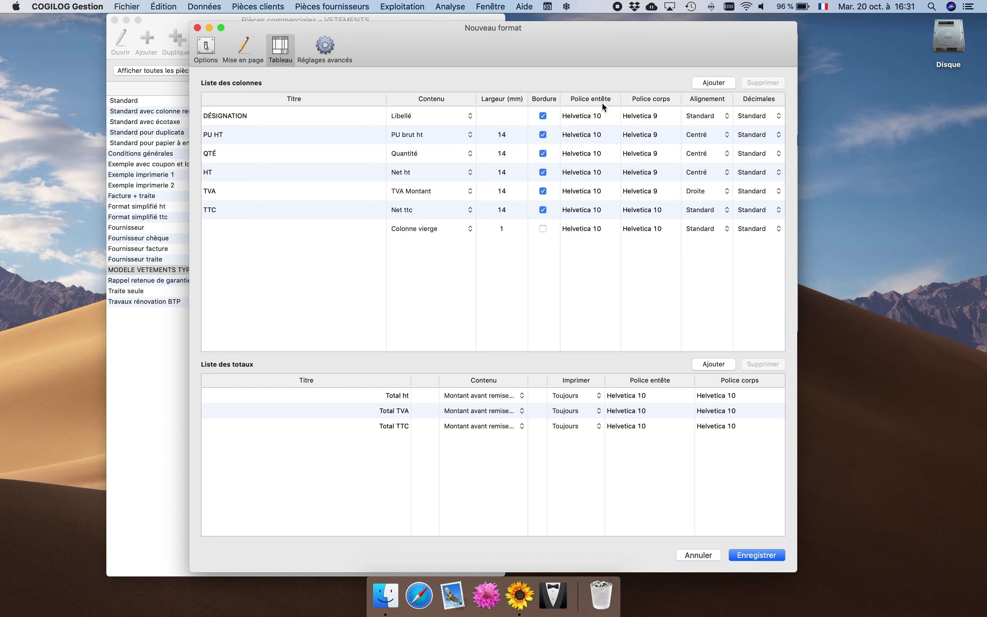
{"action": "left_click", "coordinate": [700, 87]}
{"action": "type", "text": "C"}
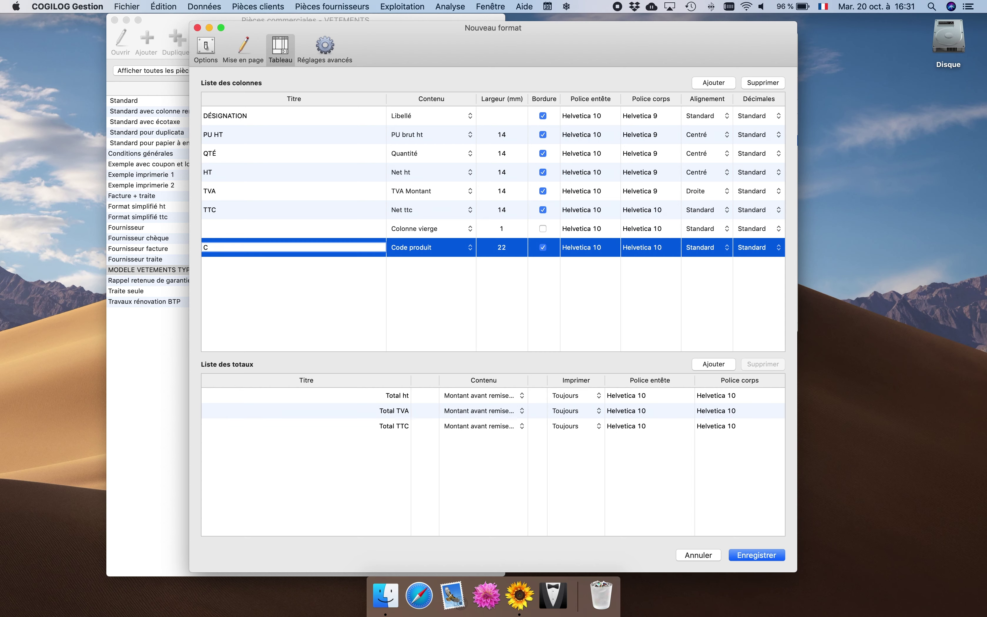
{"action": "type", "text": "OULEUR"}
{"action": "left_click", "coordinate": [429, 246]}
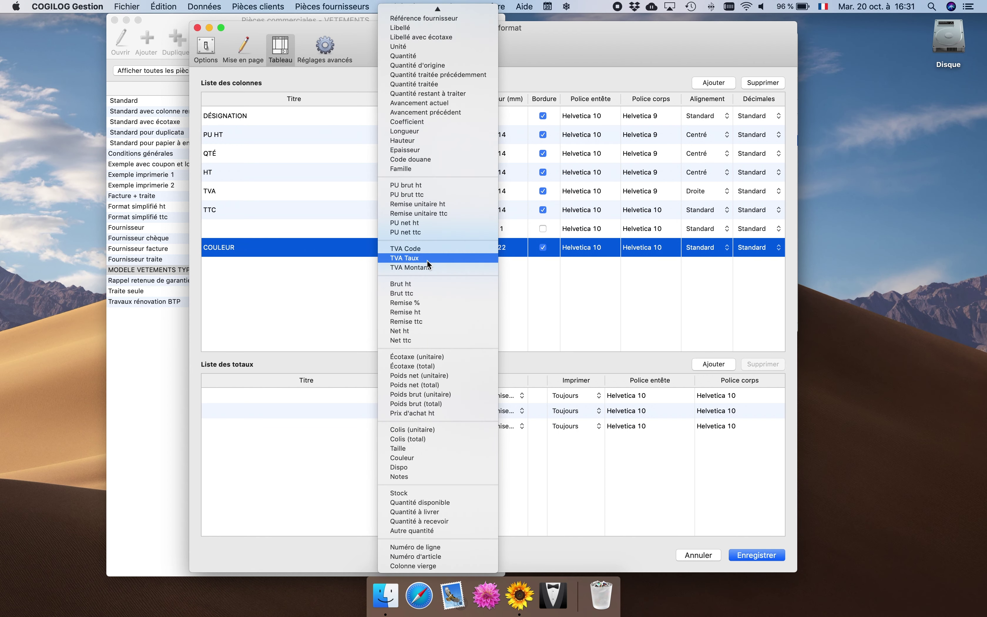
{"action": "left_click", "coordinate": [404, 458]}
{"action": "left_click", "coordinate": [699, 85]}
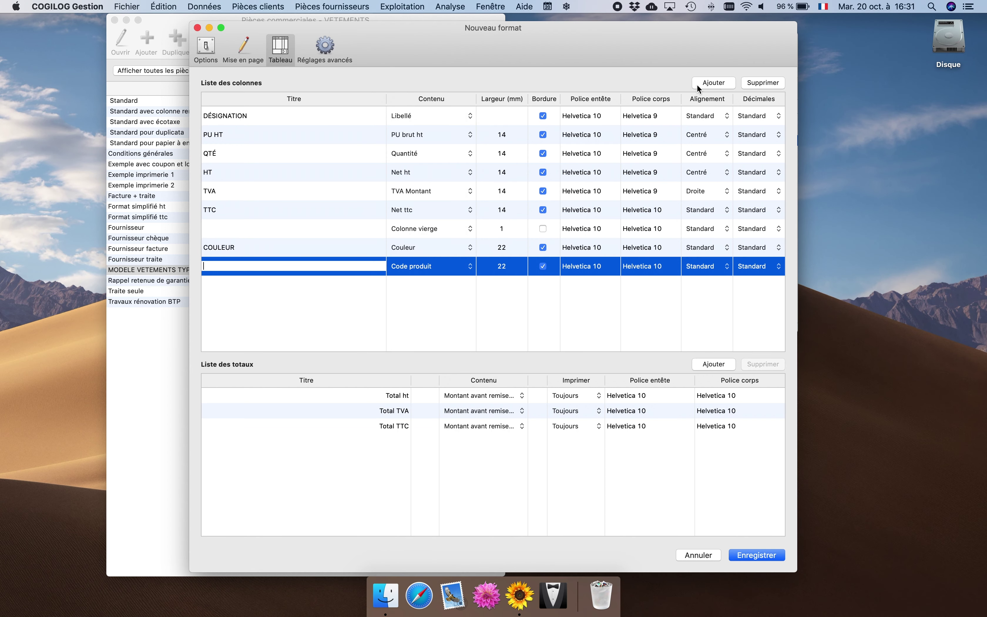
{"action": "type", "text": "TAILLE"}
{"action": "left_click", "coordinate": [428, 267]}
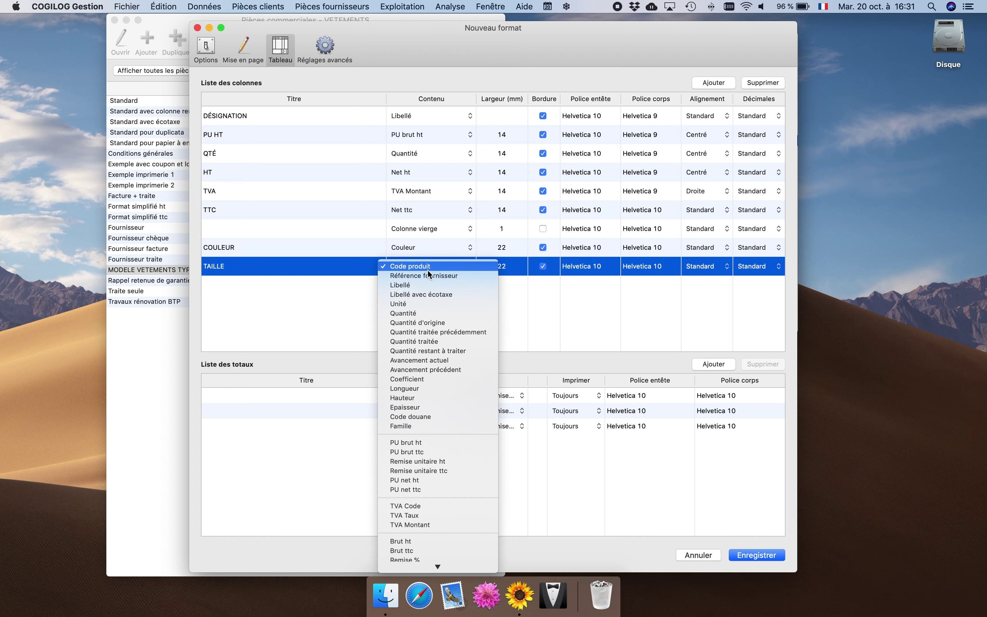
{"action": "scroll", "coordinate": [428, 269], "scroll_direction": "down", "scroll_amount": 5}
{"action": "left_click", "coordinate": [425, 449]}
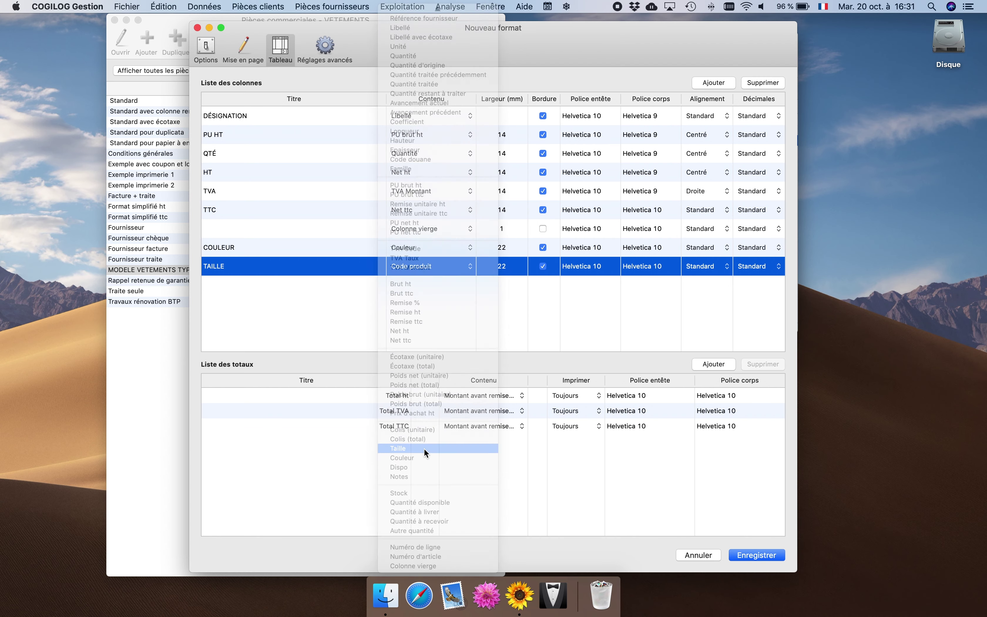
Make COULEUR and TAILLE 20 wide and move them right after DÉSIGNATION.
{"action": "double_click", "coordinate": [502, 248]}
{"action": "type", "text": "20"}
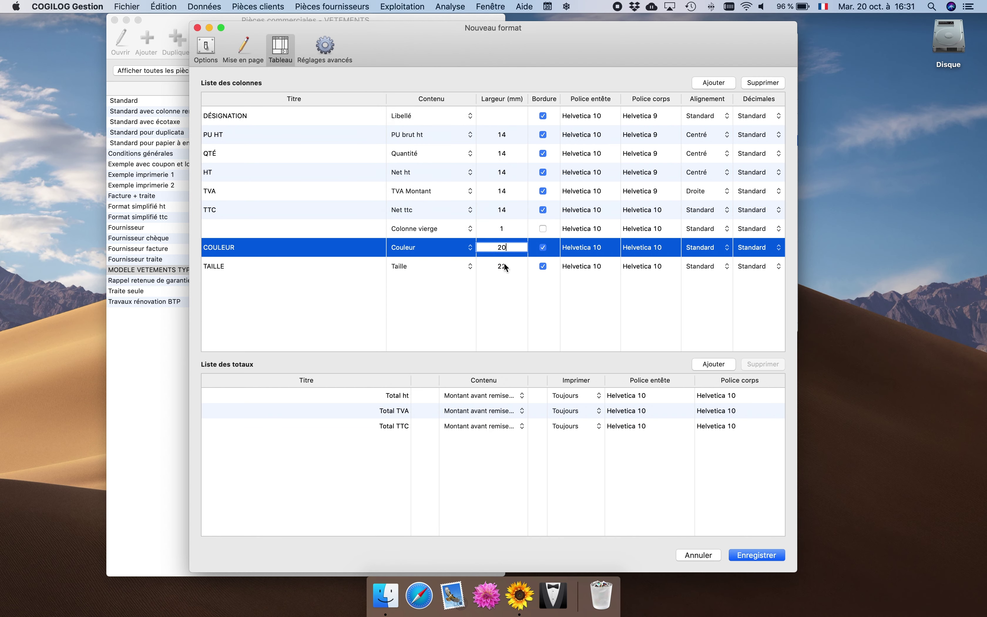
{"action": "double_click", "coordinate": [505, 266]}
{"action": "type", "text": "20"}
{"action": "left_click", "coordinate": [485, 283]}
{"action": "left_click", "coordinate": [460, 253]}
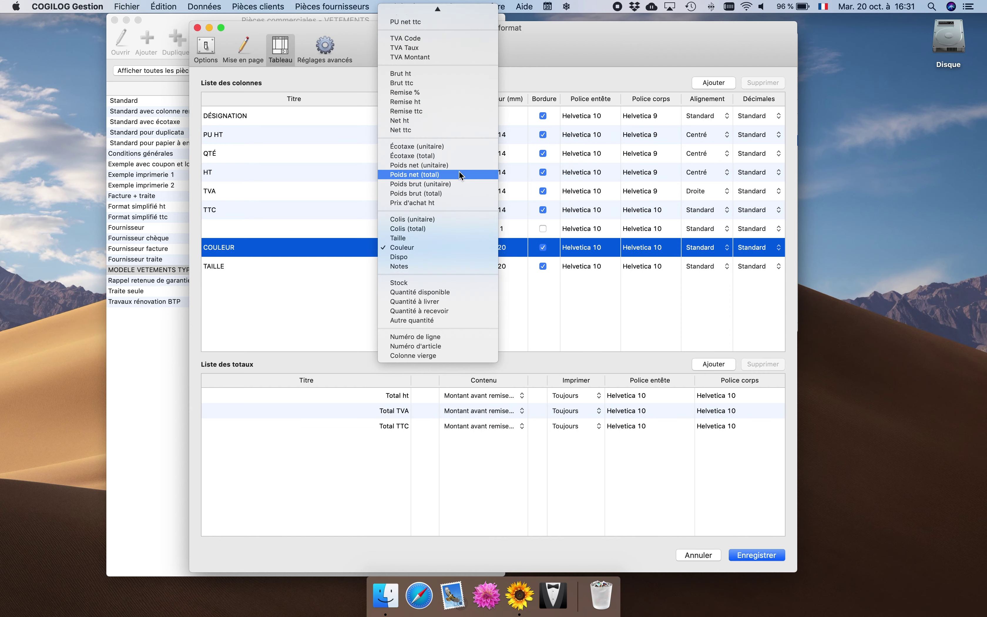
{"action": "left_click", "coordinate": [352, 248]}
{"action": "left_click_drag", "start_coordinate": [352, 248], "coordinate": [356, 135]}
{"action": "left_click_drag", "start_coordinate": [337, 265], "coordinate": [343, 150]}
{"action": "left_click", "coordinate": [246, 49]}
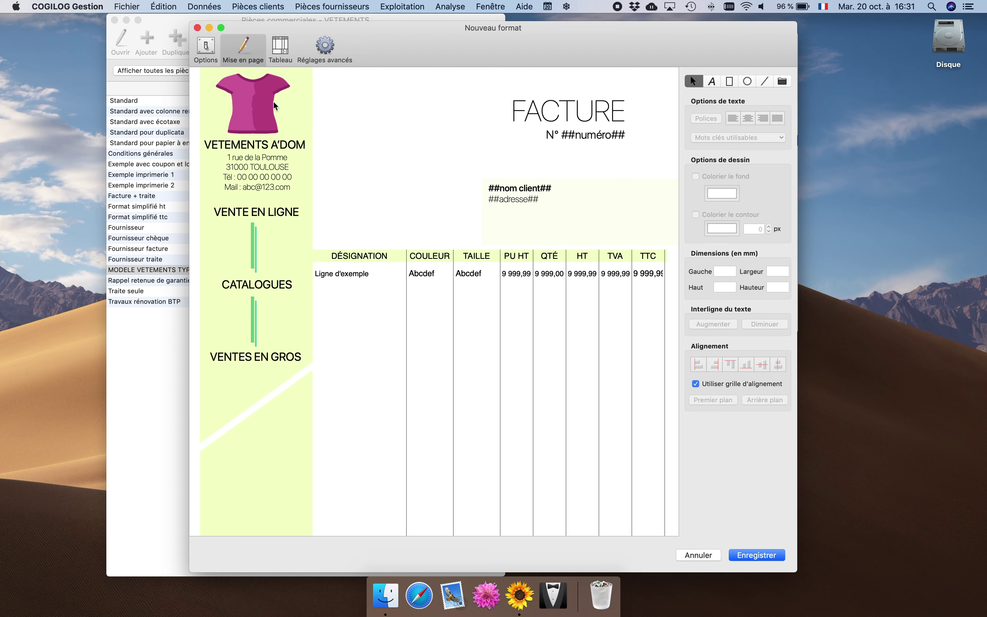
Add a Colis total row showing Colis (total).
{"action": "left_click", "coordinate": [280, 57]}
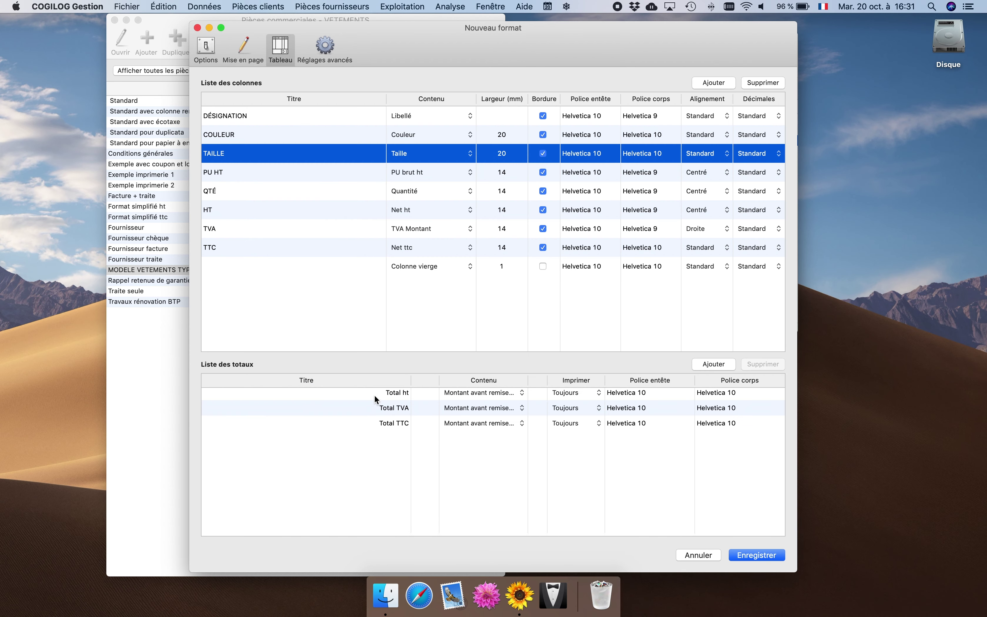
{"action": "left_click", "coordinate": [713, 364]}
{"action": "type", "text": "Colis"}
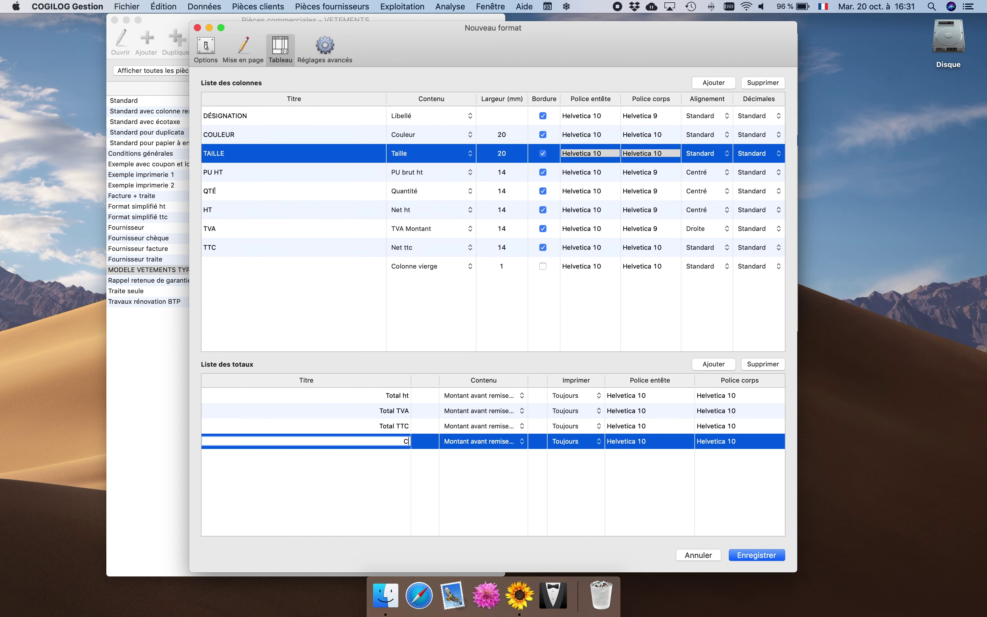
{"action": "left_click", "coordinate": [471, 441]}
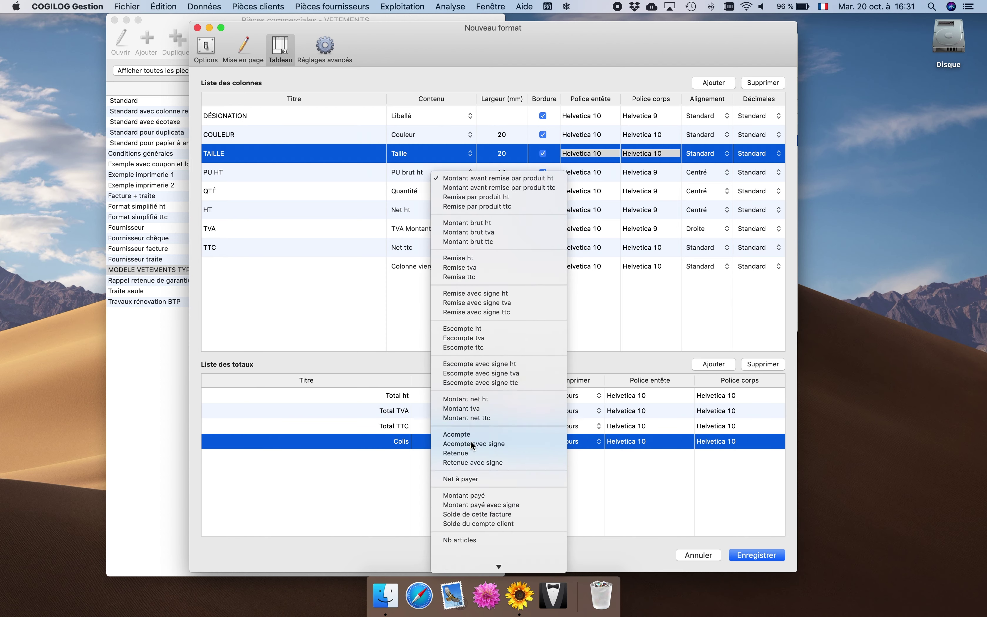
{"action": "left_click", "coordinate": [496, 556]}
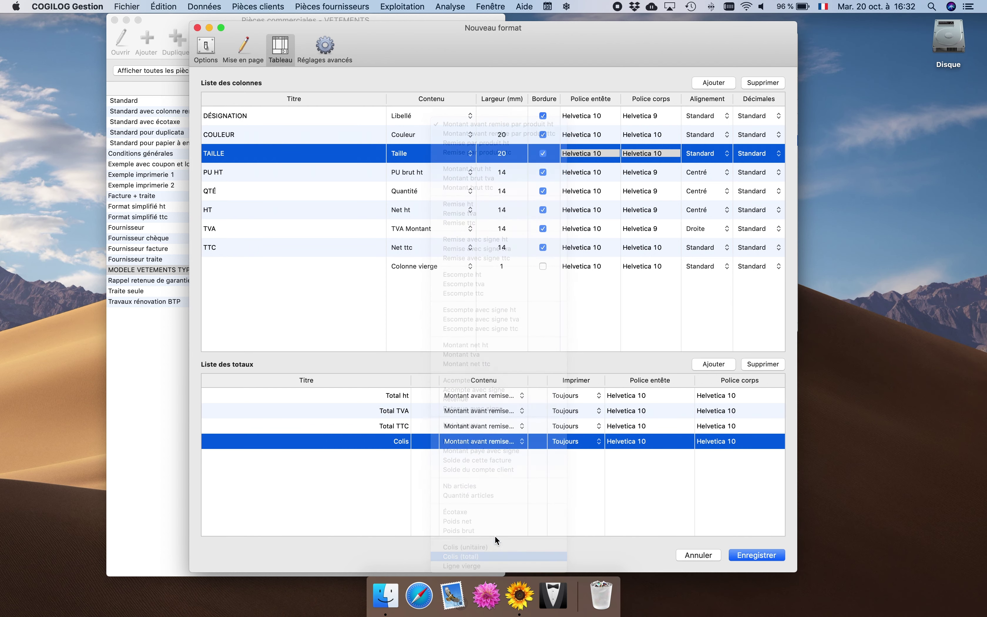
Add a Poids total row set to Poids net, save the format and close the formats list.
{"action": "left_click", "coordinate": [714, 364]}
{"action": "type", "text": "Poids"}
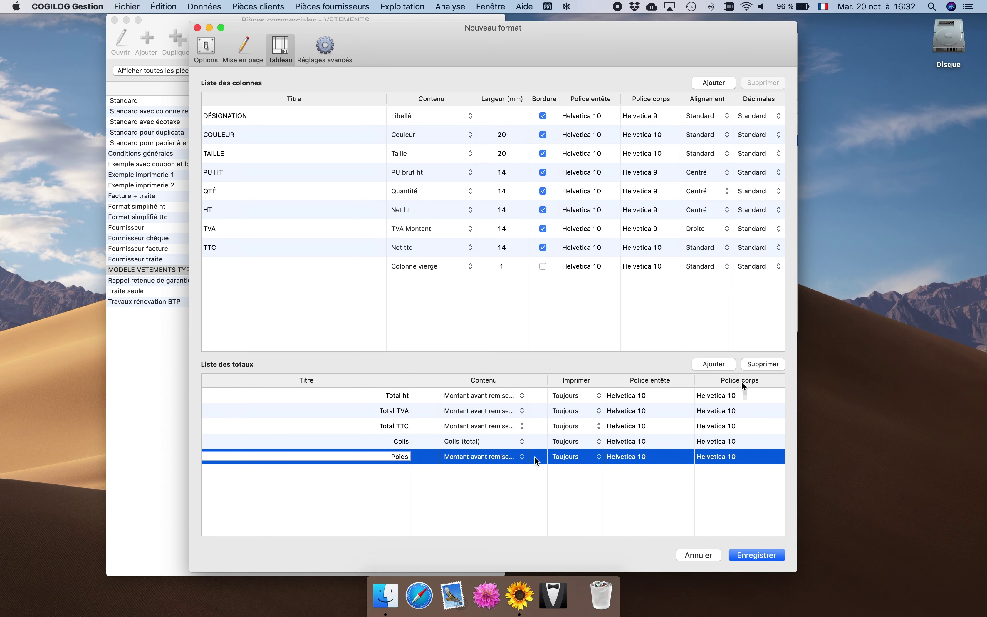
{"action": "left_click", "coordinate": [496, 457]}
{"action": "left_click", "coordinate": [498, 521]}
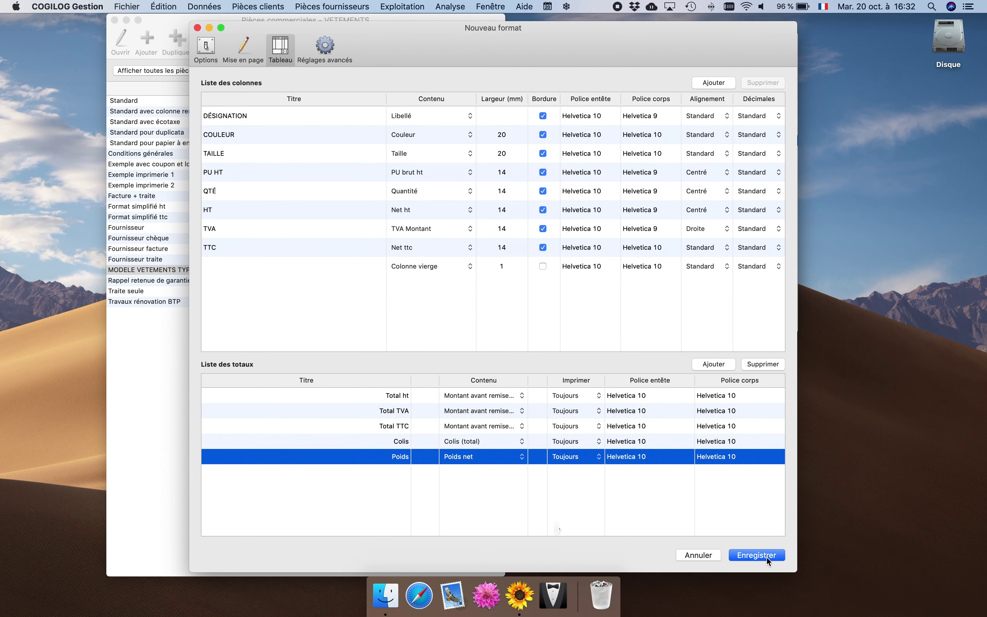
{"action": "left_click", "coordinate": [766, 556]}
{"action": "left_click", "coordinate": [114, 20]}
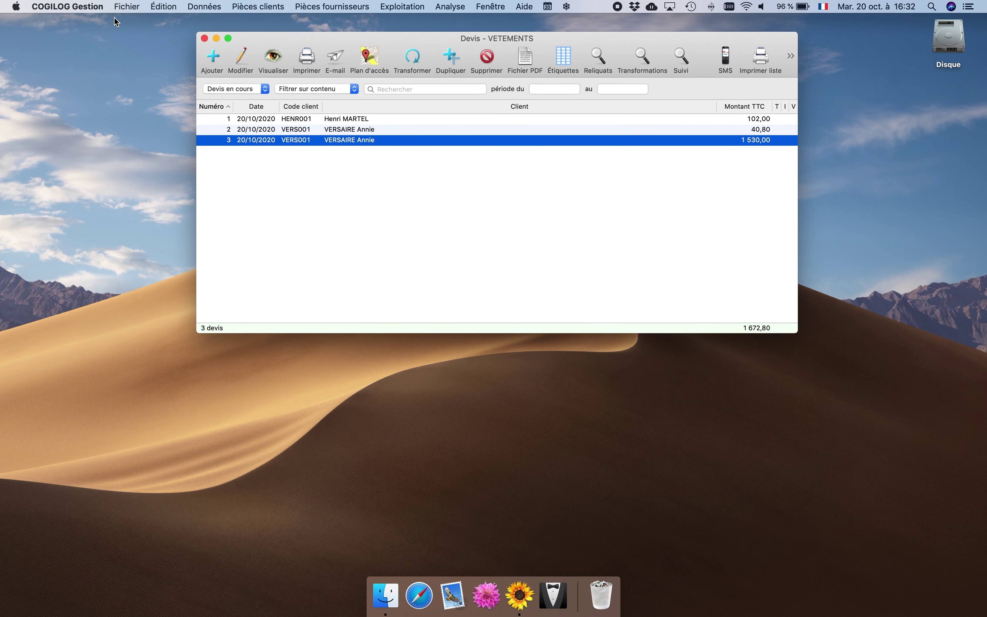
Preview quote 3 with MODELE VETEMENTS TYPE 1 and scroll down to the Colis and Poids totals.
{"action": "right_click", "coordinate": [271, 58]}
{"action": "left_click", "coordinate": [271, 58]}
{"action": "left_click", "coordinate": [274, 61]}
{"action": "left_click", "coordinate": [496, 261]}
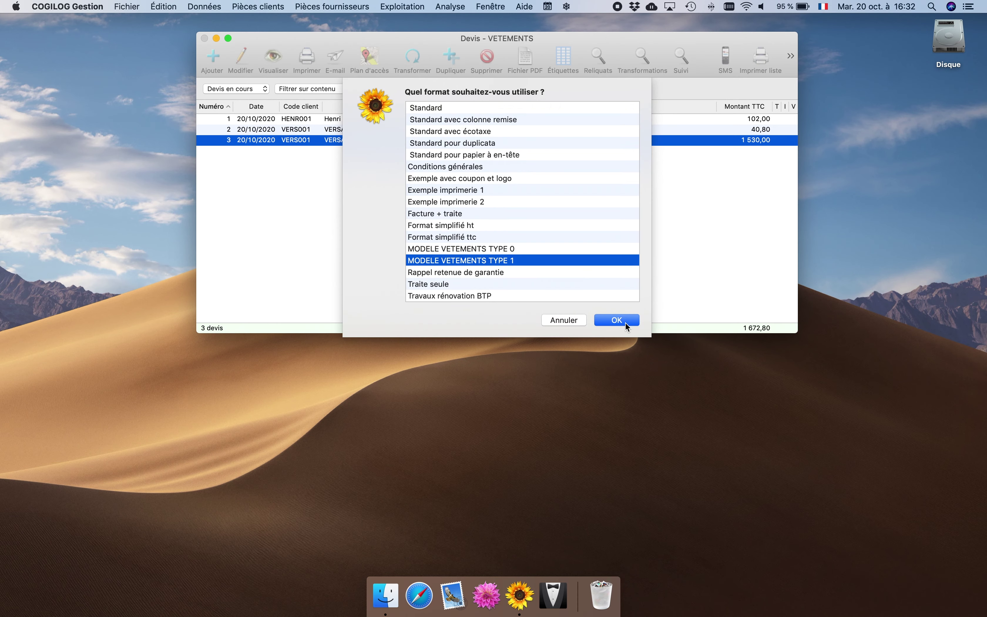
{"action": "left_click", "coordinate": [624, 321]}
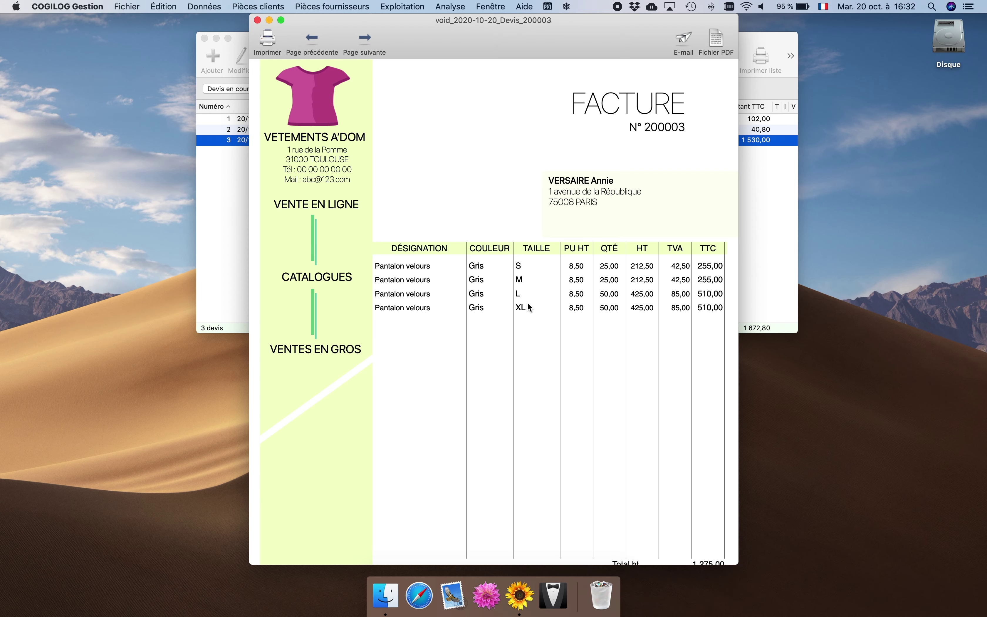
{"action": "scroll", "coordinate": [528, 304], "scroll_direction": "down", "scroll_amount": 5}
{"action": "scroll", "coordinate": [529, 303], "scroll_direction": "down", "scroll_amount": 1}
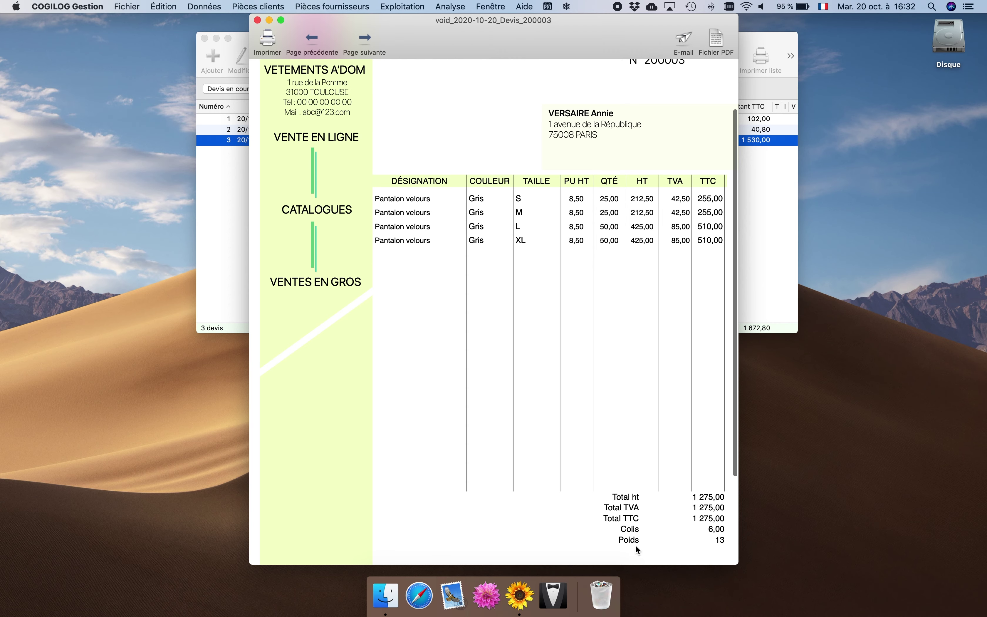
Close the invoice preview window.
{"action": "left_click", "coordinate": [257, 21]}
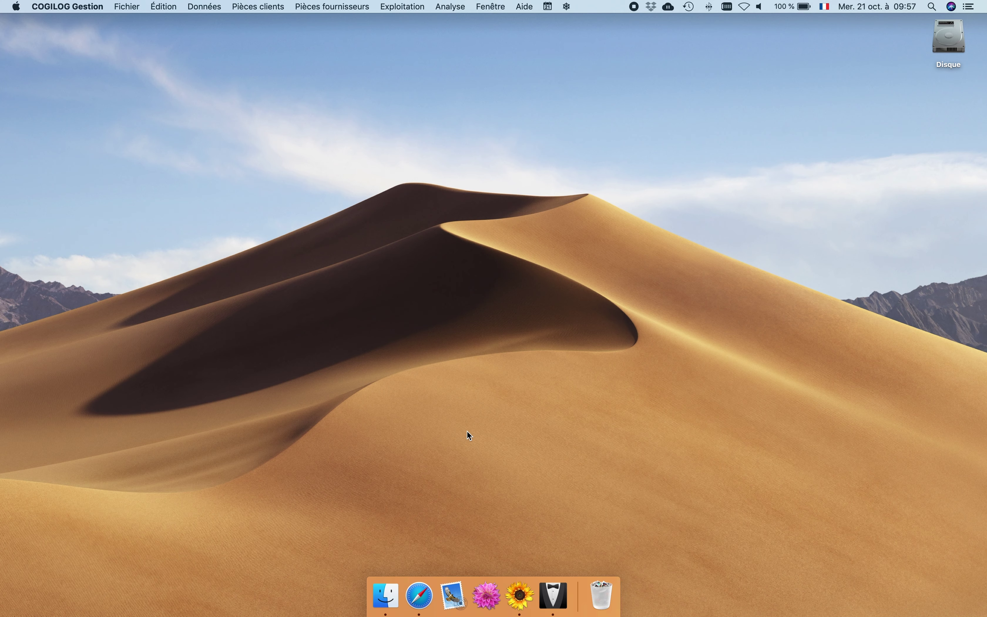
In general options, label the client custom text fields N°CONTRAT and VIP, then save.
{"action": "left_click", "coordinate": [194, 6]}
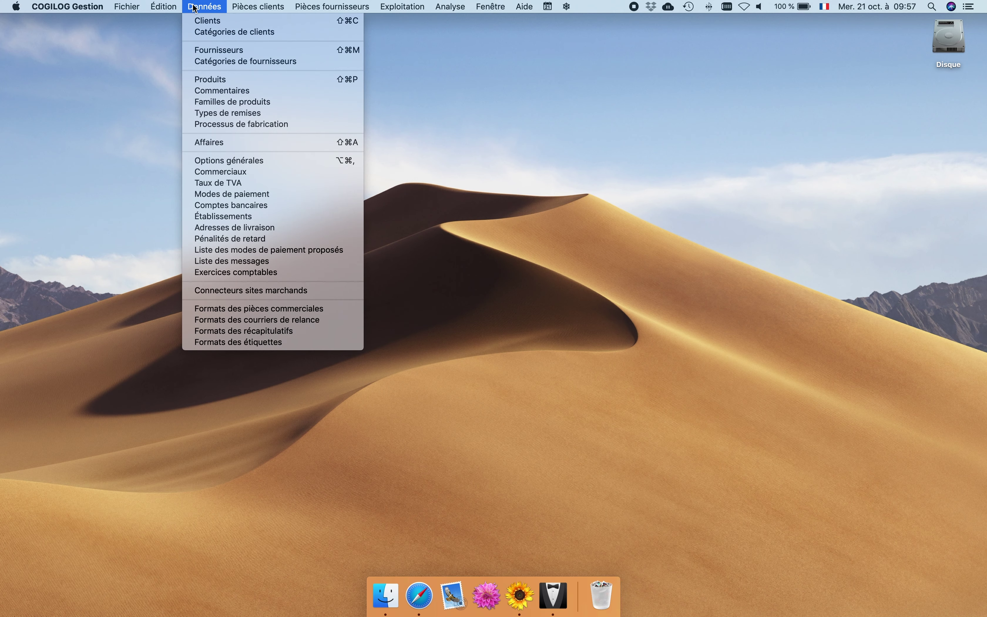
{"action": "left_click", "coordinate": [221, 161]}
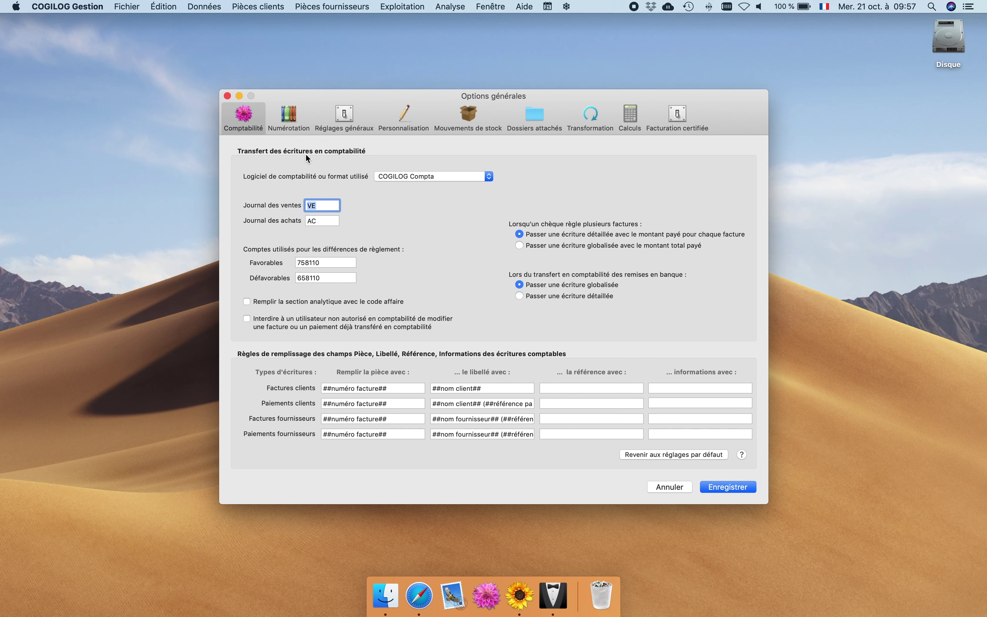
{"action": "left_click", "coordinate": [398, 116]}
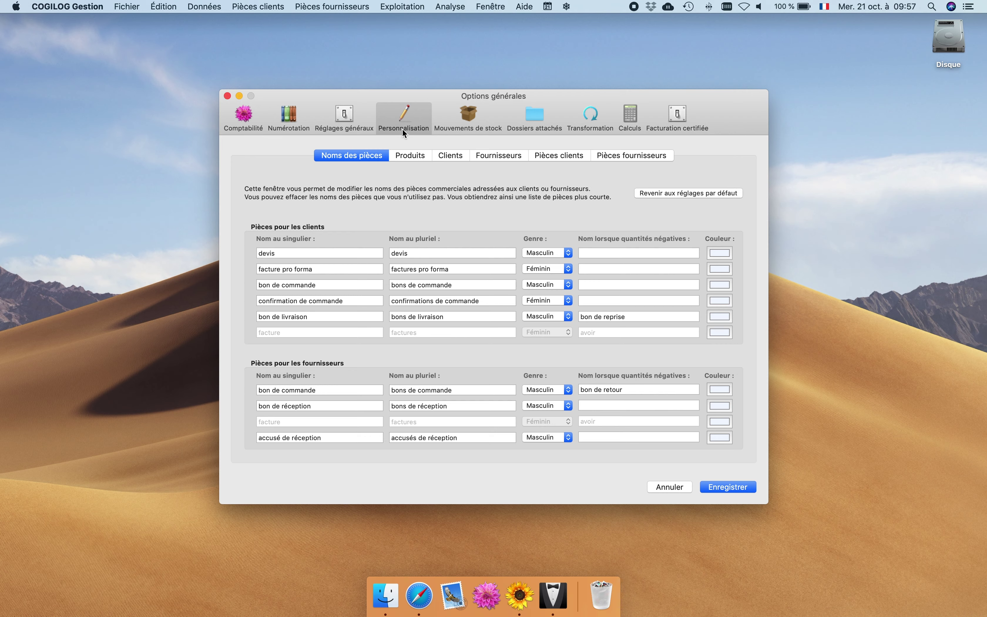
{"action": "left_click", "coordinate": [444, 157]}
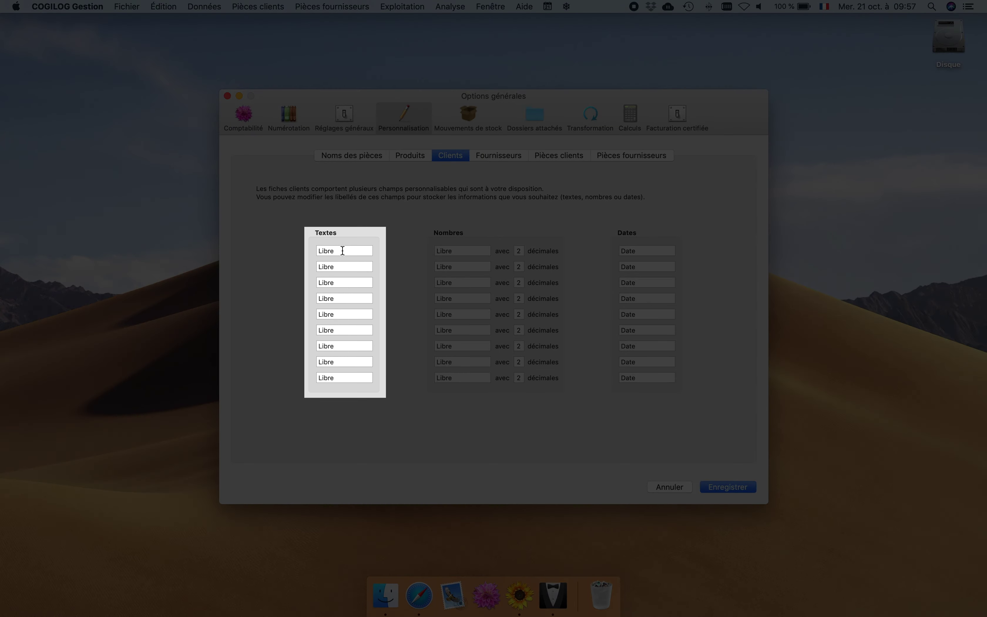
{"action": "left_click", "coordinate": [343, 251]}
{"action": "type", "text": "N°CONTRAT"}
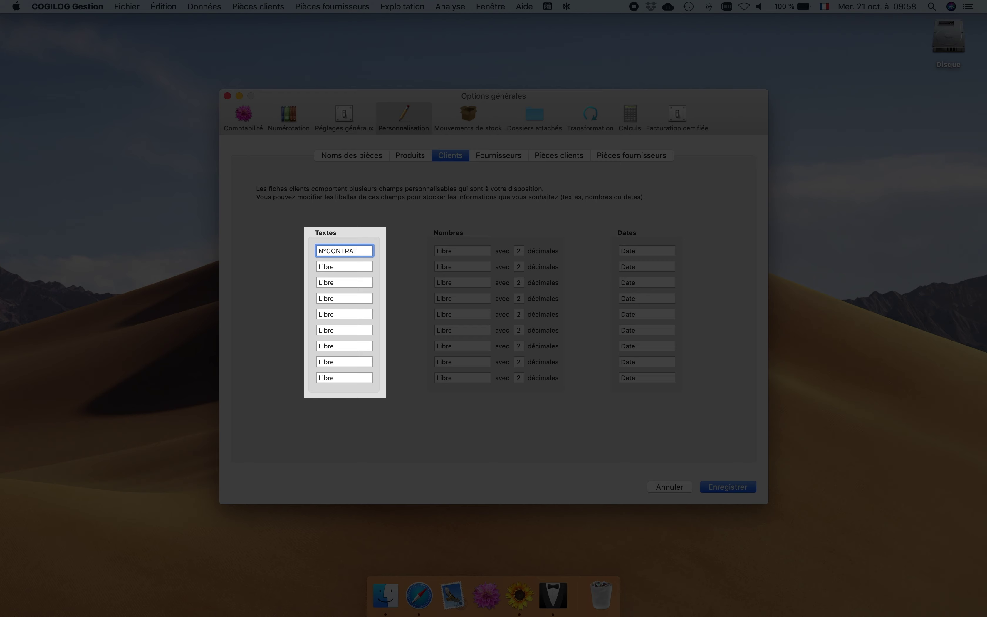
{"action": "key", "text": "Tab"}
{"action": "type", "text": "VIP"}
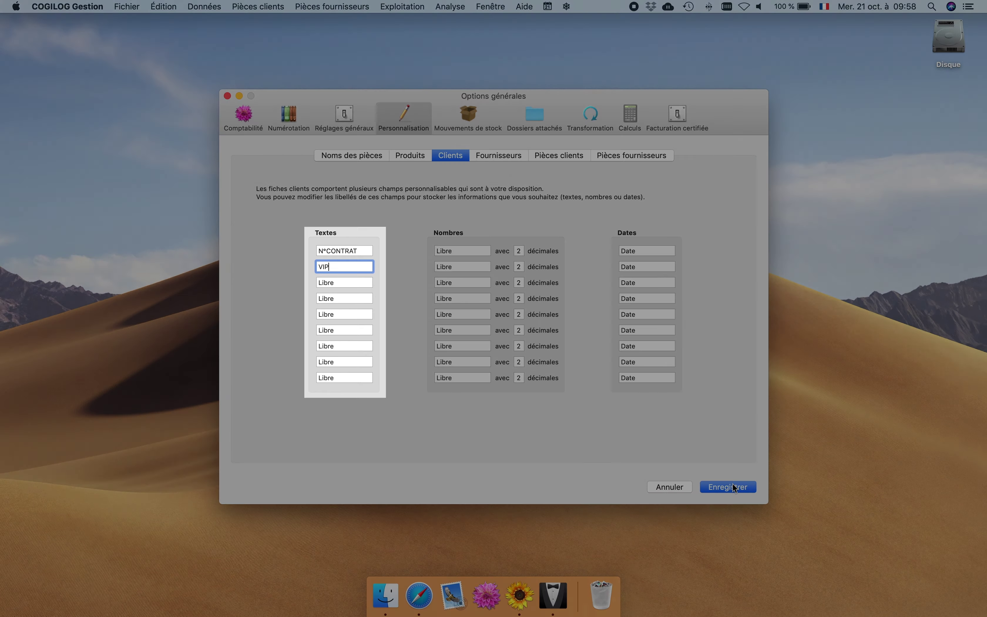
{"action": "left_click", "coordinate": [733, 486]}
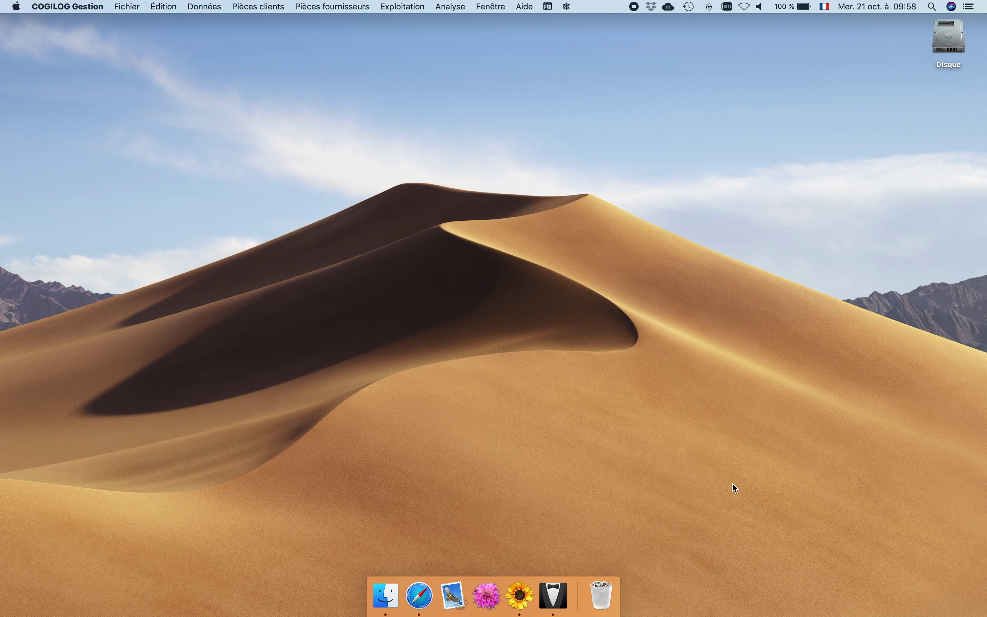
In the Boucherie LAVAL client's notes, enter its contract number and VIP OUI, then save.
{"action": "left_click", "coordinate": [205, 6]}
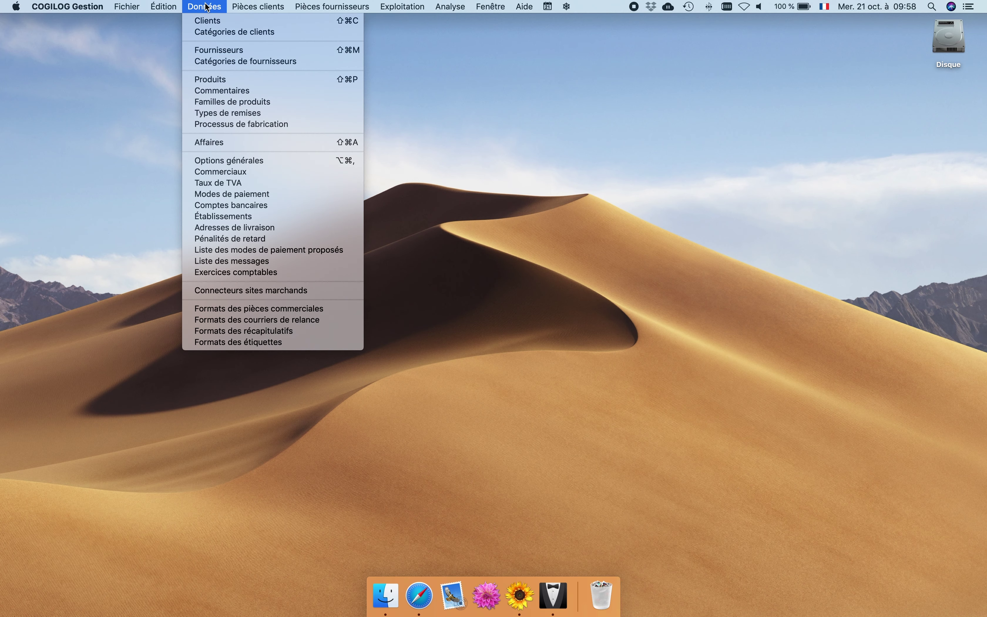
{"action": "left_click", "coordinate": [206, 20]}
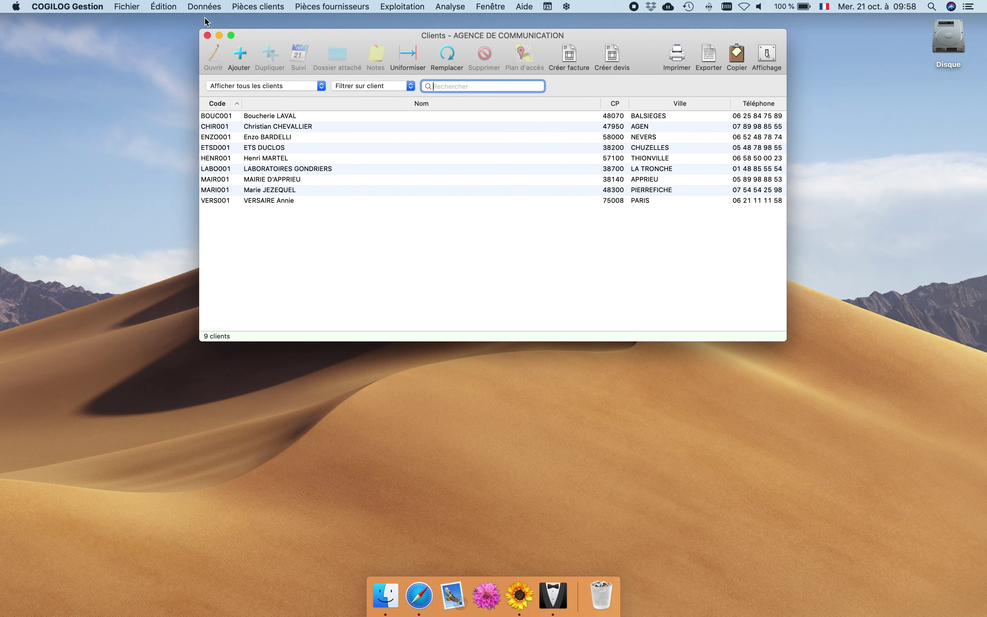
{"action": "double_click", "coordinate": [272, 117]}
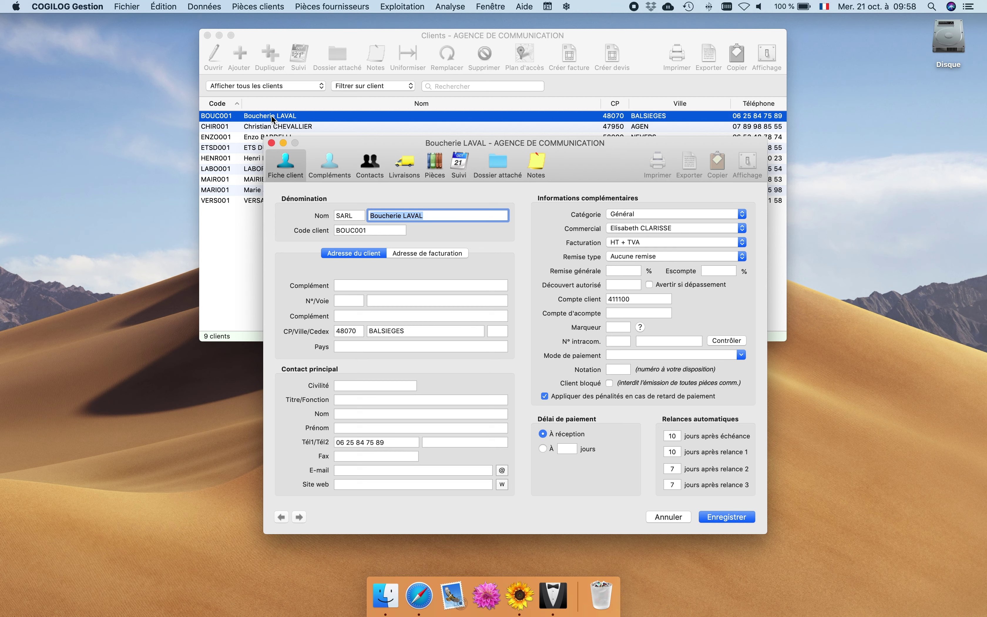
{"action": "left_click", "coordinate": [536, 165]}
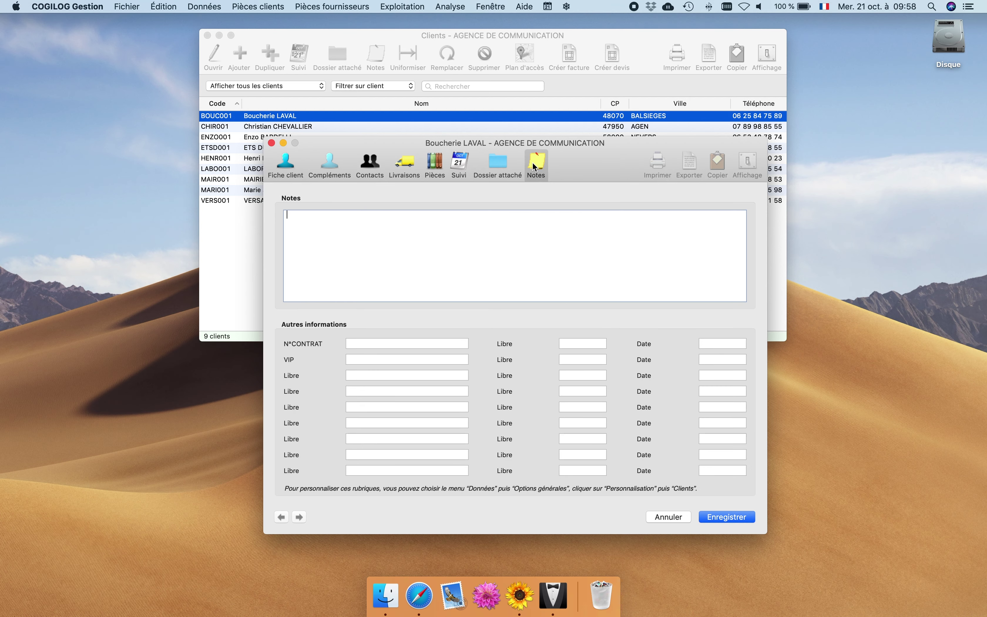
{"action": "left_click", "coordinate": [360, 344]}
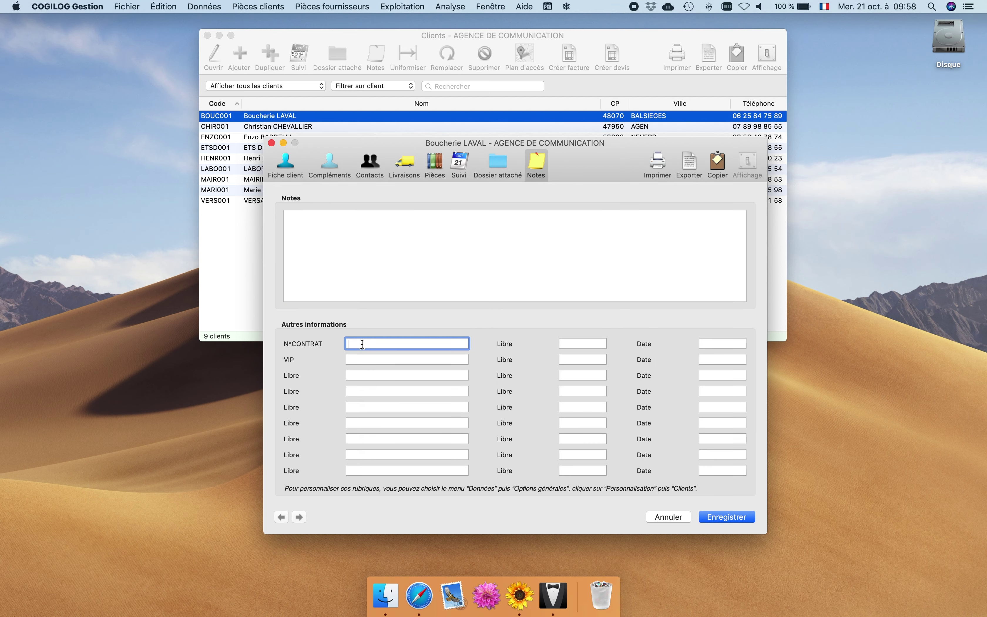
{"action": "type", "text": "457623"}
{"action": "key", "text": "Tab"}
{"action": "key", "text": "Tab"}
{"action": "key", "text": "Tab"}
{"action": "type", "text": "OUI"}
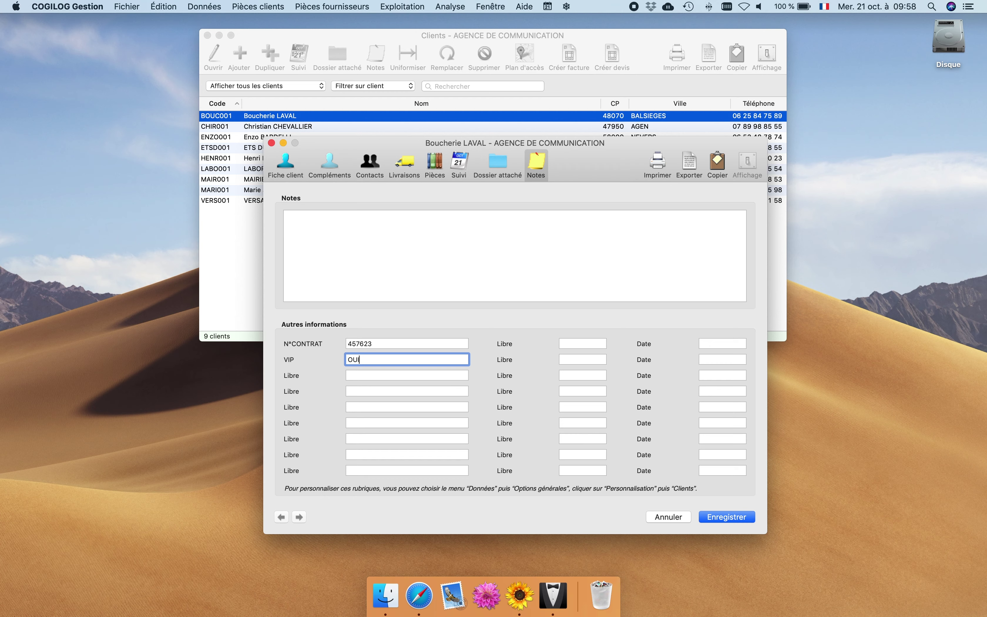
{"action": "left_click", "coordinate": [712, 519]}
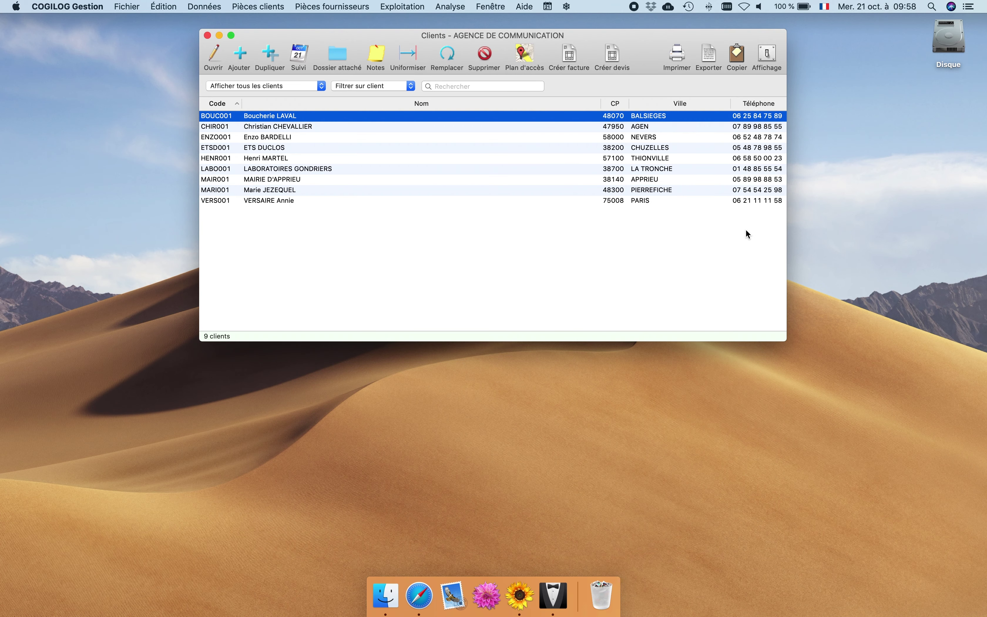
Add N°CONTRAT and VIP to the columns displayed in the client list.
{"action": "left_click", "coordinate": [766, 66]}
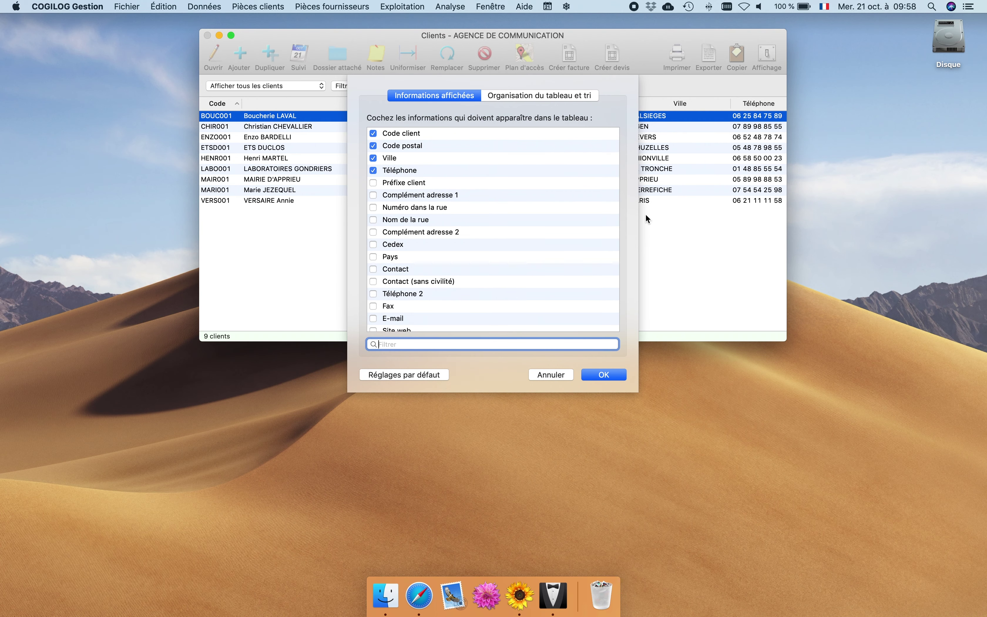
{"action": "type", "text": "cont"}
{"action": "left_click", "coordinate": [373, 171]}
{"action": "left_click_drag", "start_coordinate": [397, 344], "coordinate": [356, 333]}
{"action": "type", "text": "VIP"}
{"action": "left_click", "coordinate": [373, 134]}
{"action": "left_click", "coordinate": [596, 376]}
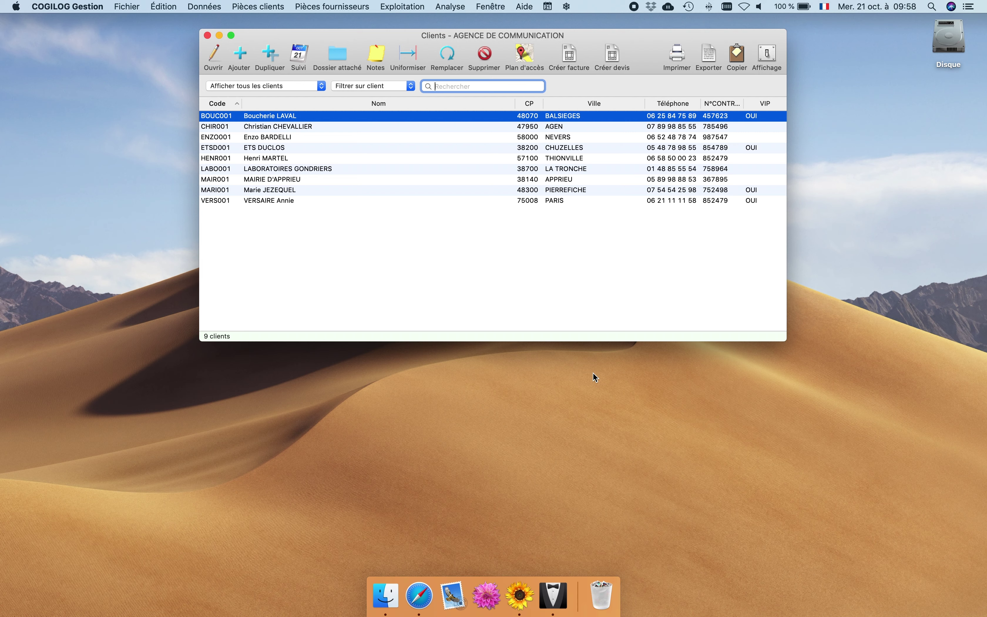
{"action": "left_click", "coordinate": [390, 86]}
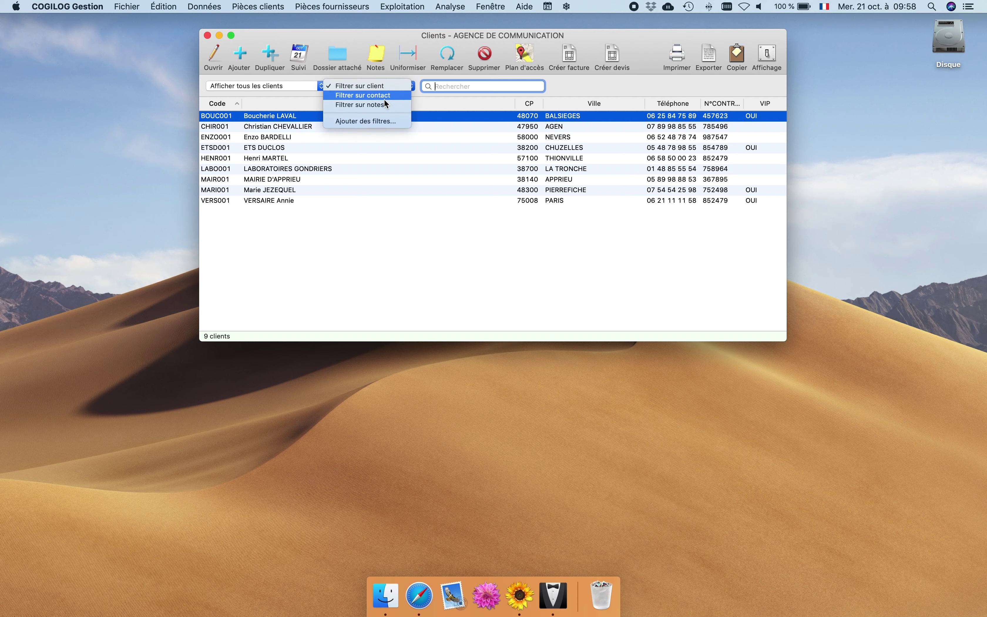
Create a client filter named VIP matching the VIP field value OUI and apply it.
{"action": "left_click", "coordinate": [378, 119]}
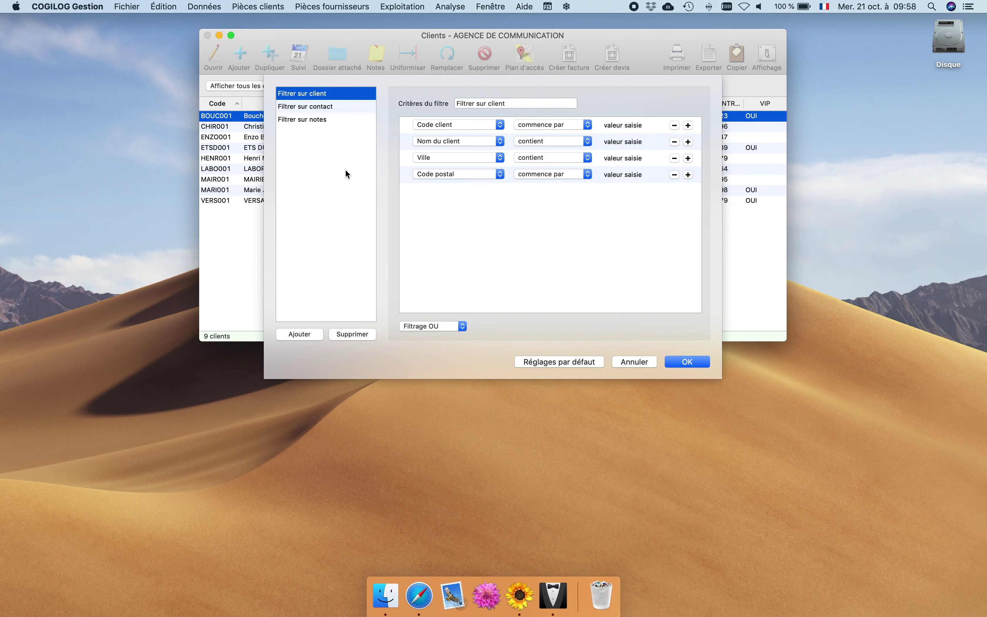
{"action": "left_click", "coordinate": [300, 334]}
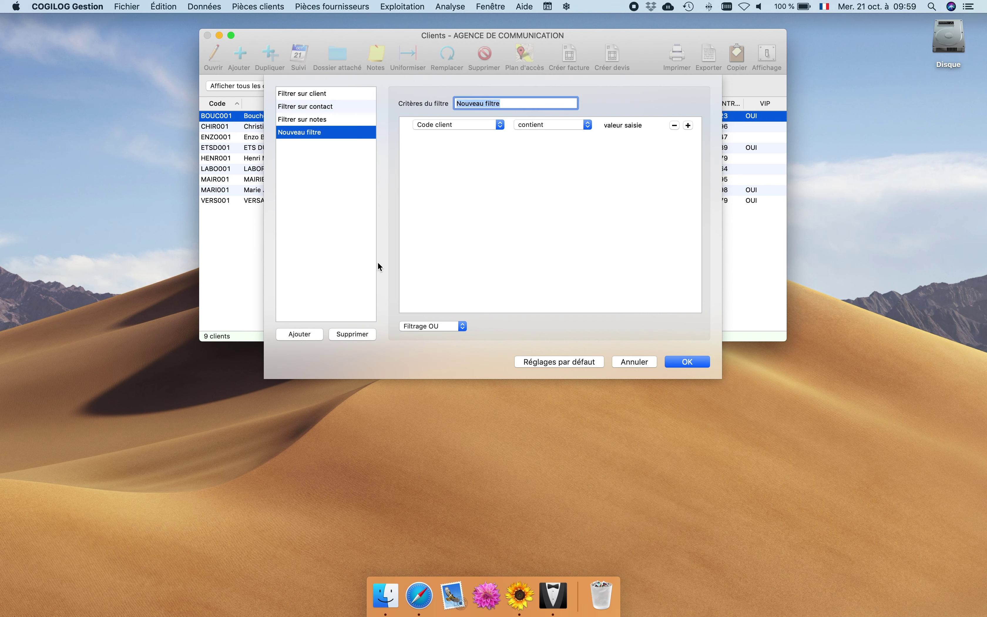
{"action": "type", "text": "VIP"}
{"action": "left_click", "coordinate": [462, 120]}
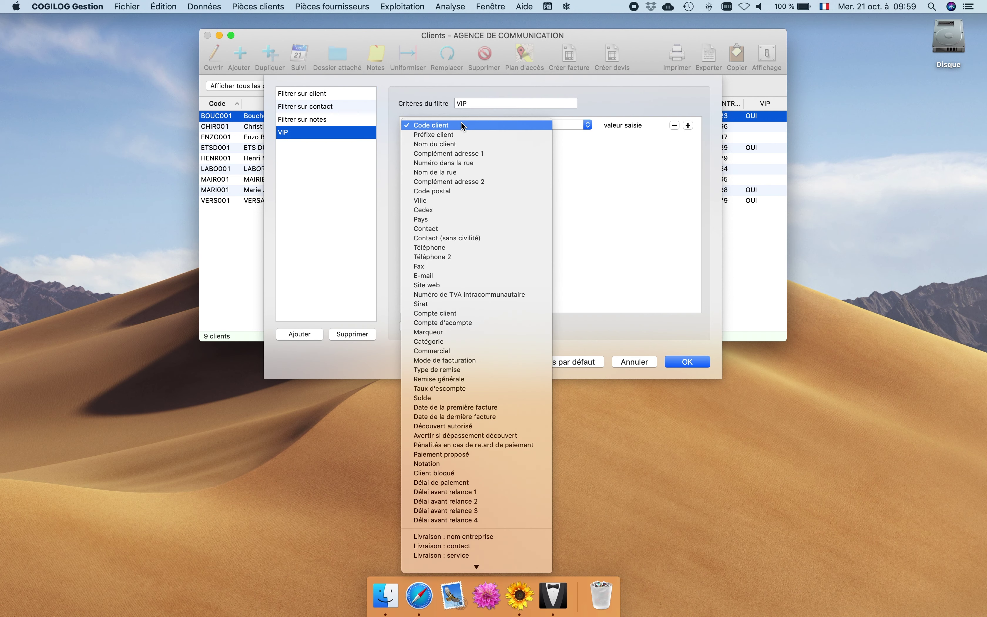
{"action": "scroll", "coordinate": [466, 138], "scroll_direction": "down", "scroll_amount": 5}
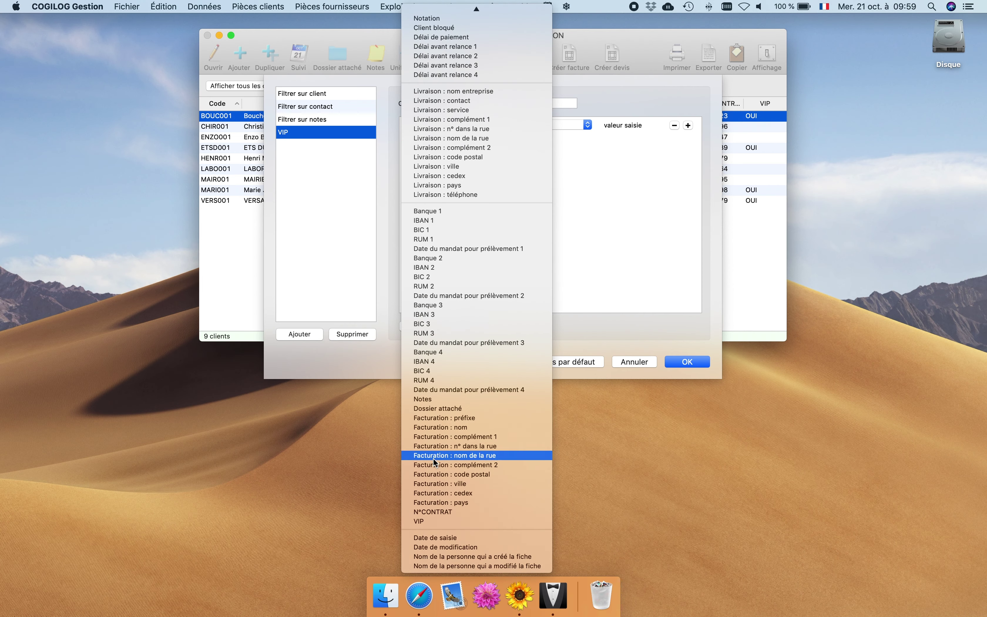
{"action": "left_click", "coordinate": [422, 523]}
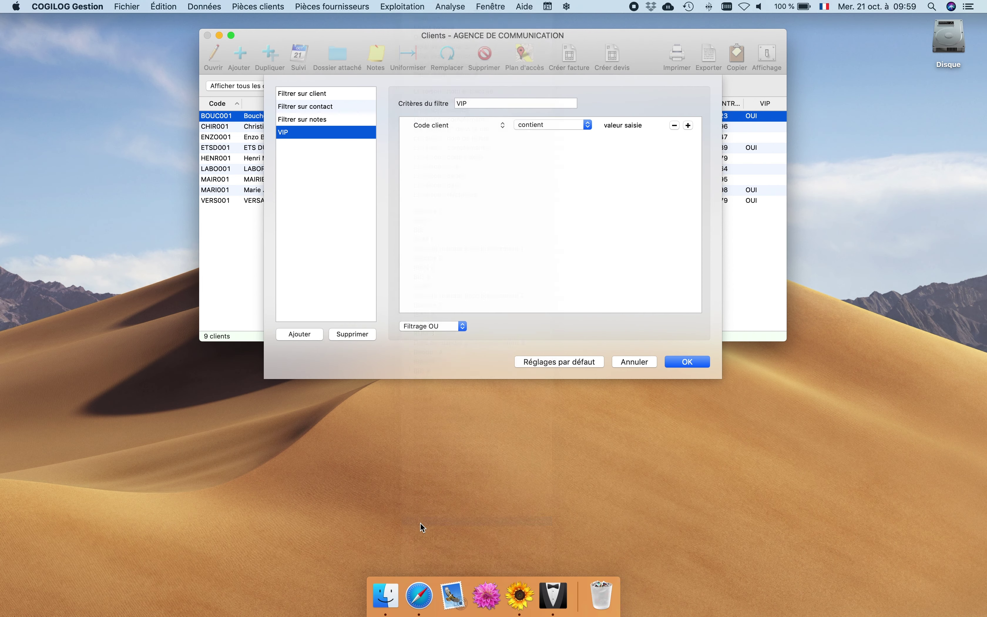
{"action": "left_click", "coordinate": [639, 125]}
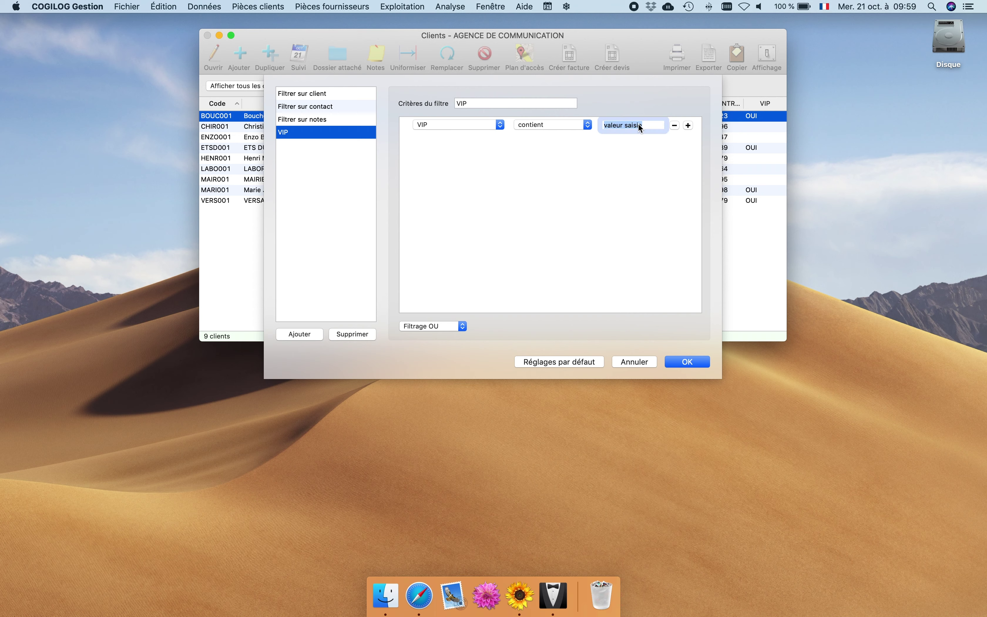
{"action": "type", "text": "OUI"}
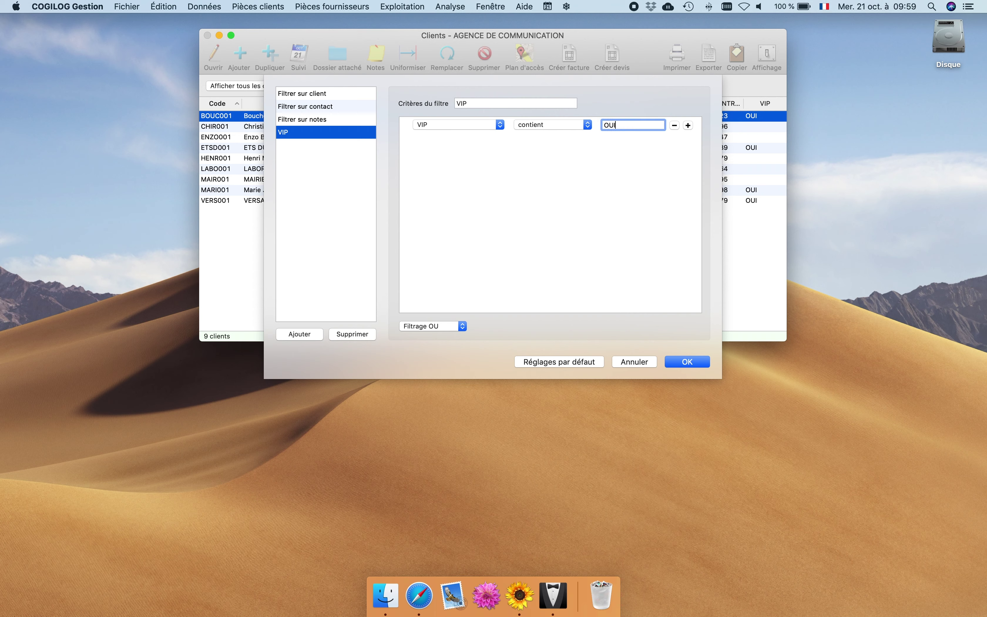
{"action": "left_click", "coordinate": [676, 363]}
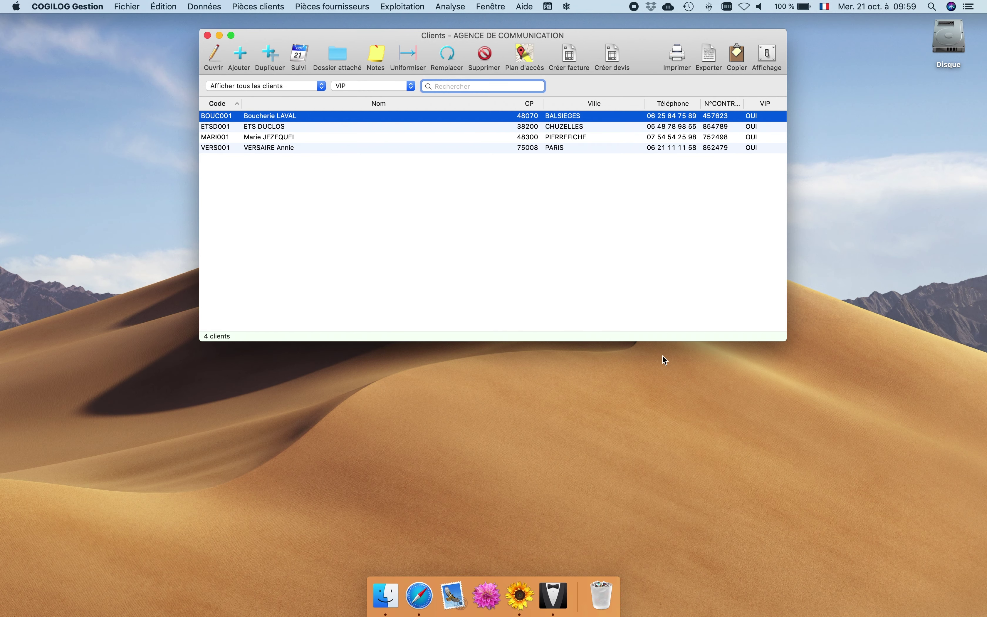
Switch the list back to all clients, then to the VIP filter showing 4 clients.
{"action": "left_click", "coordinate": [390, 90]}
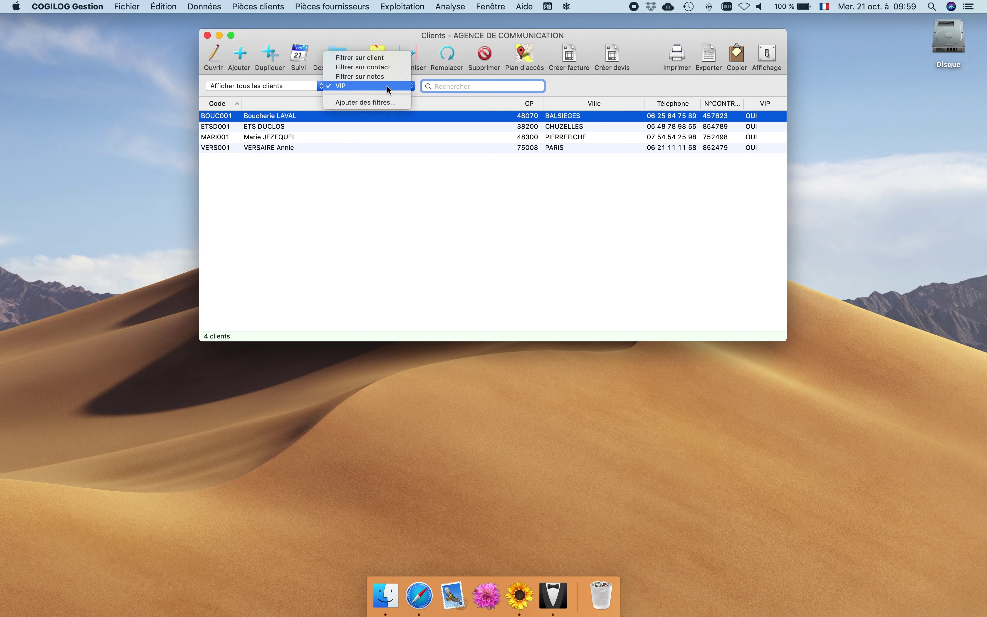
{"action": "left_click", "coordinate": [379, 61]}
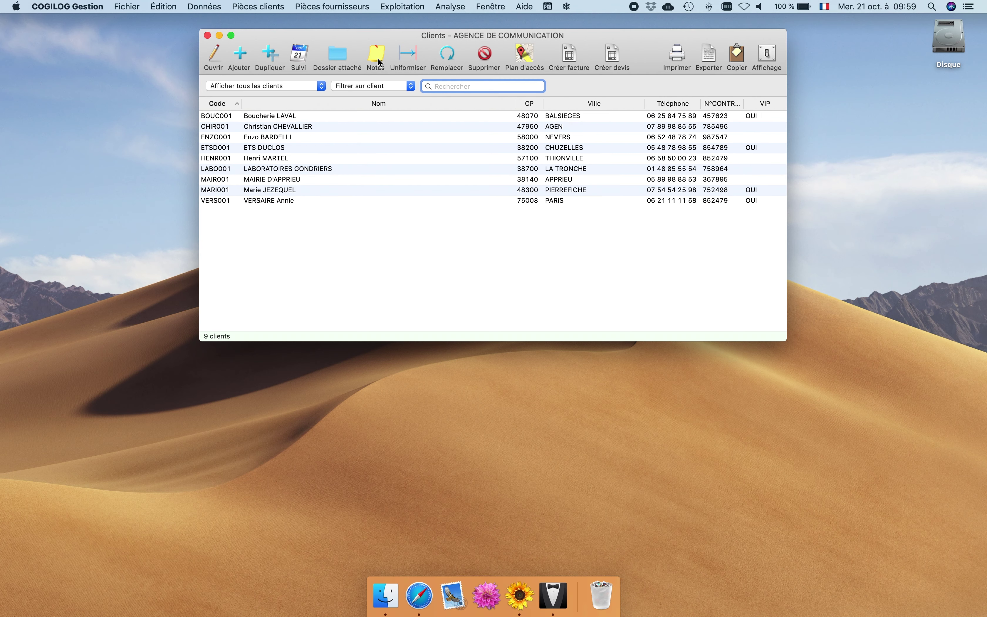
{"action": "left_click", "coordinate": [375, 85]}
{"action": "left_click", "coordinate": [361, 114]}
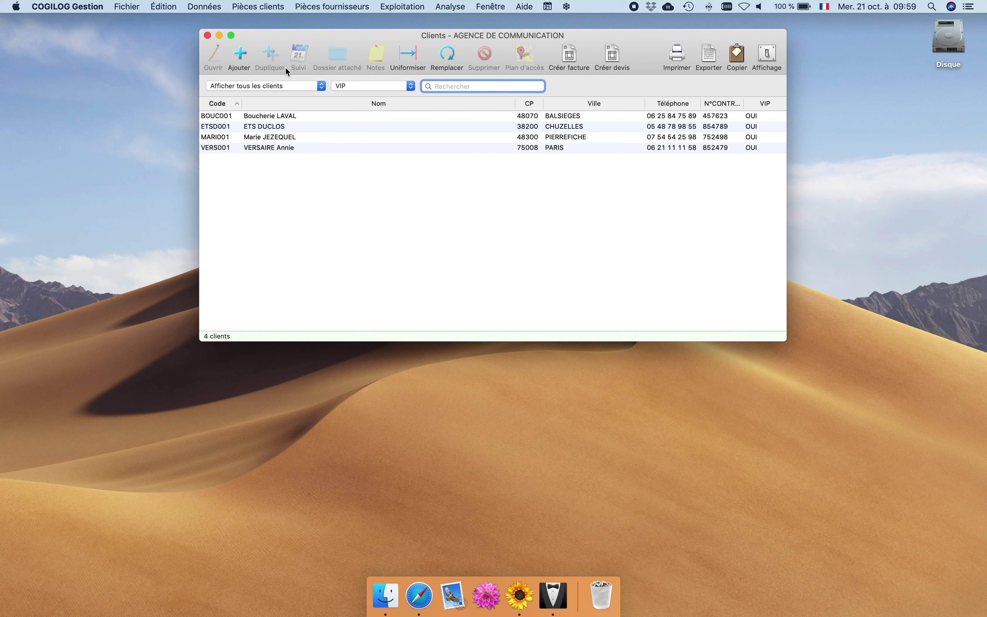
Duplicate the MODELE COM TYPE 1 format and name the copy MODELE COM TYPE 1 AVEC N° DE CONTRAT.
{"action": "left_click", "coordinate": [212, 9]}
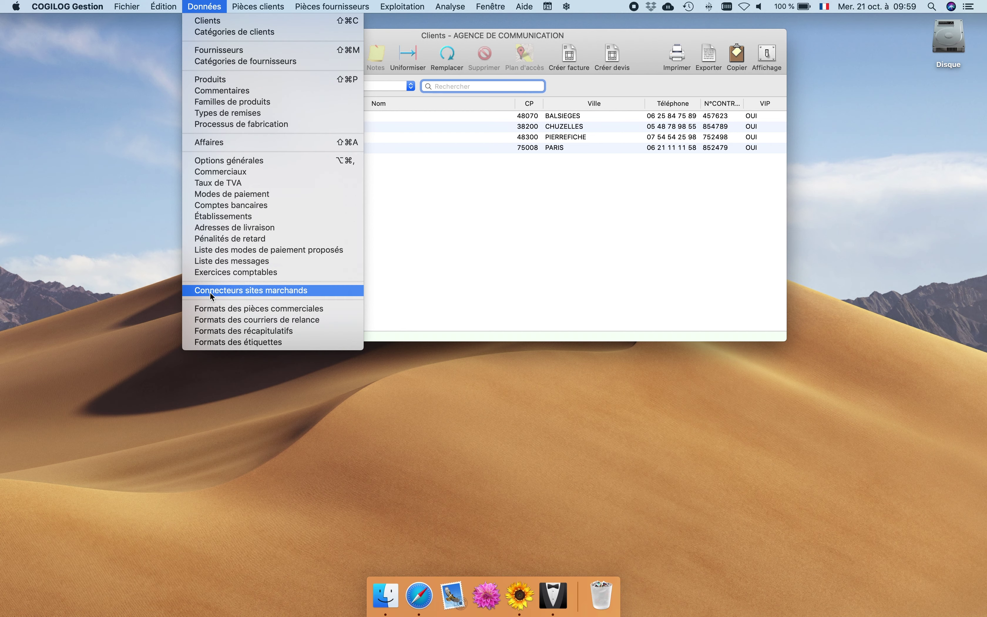
{"action": "left_click", "coordinate": [212, 309]}
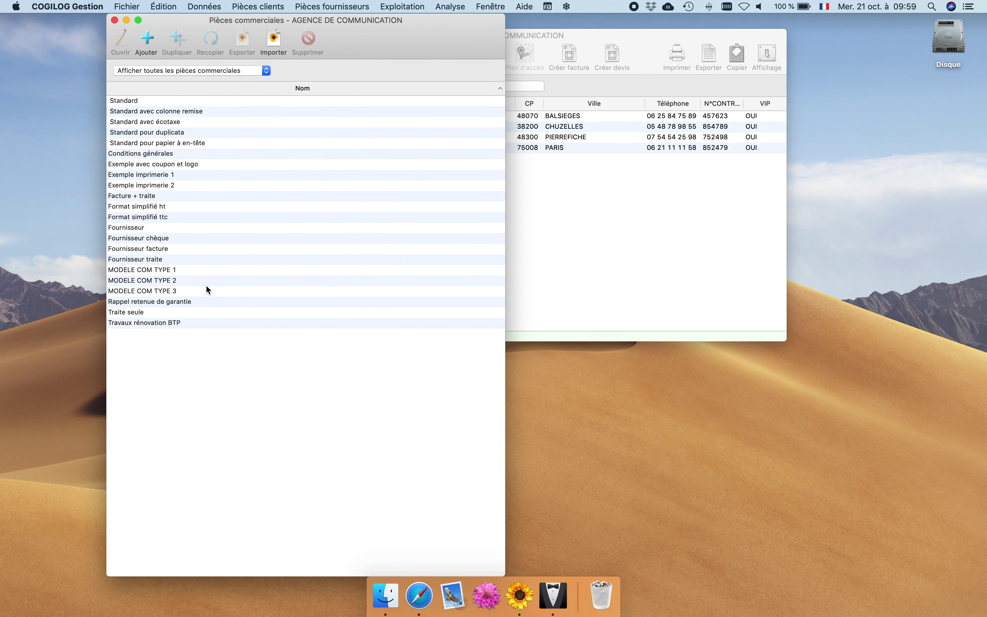
{"action": "left_click", "coordinate": [188, 271]}
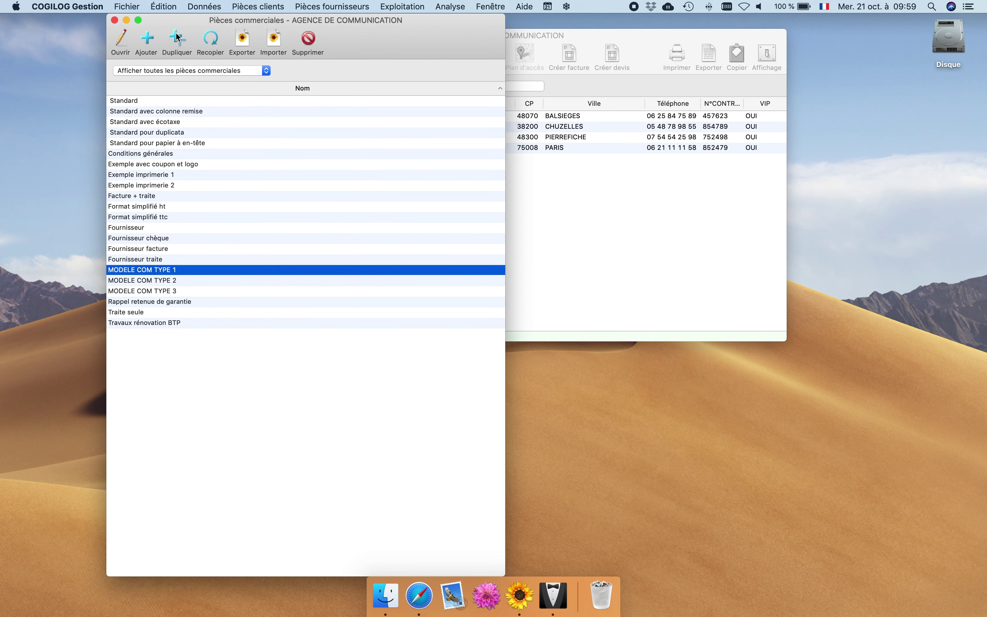
{"action": "left_click", "coordinate": [177, 37]}
{"action": "left_click", "coordinate": [284, 94]}
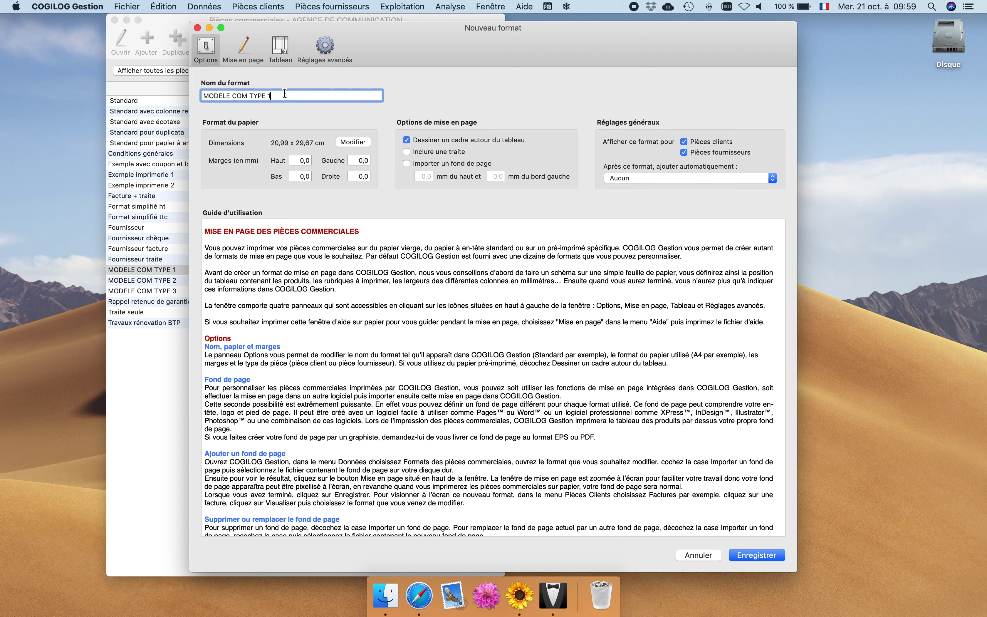
{"action": "type", "text": "AVEC N° DE CONTRAT"}
Add 'N° de Contrat :' with the N°CONTRAT keyword to the address block, then list invoices.
{"action": "left_click", "coordinate": [242, 46]}
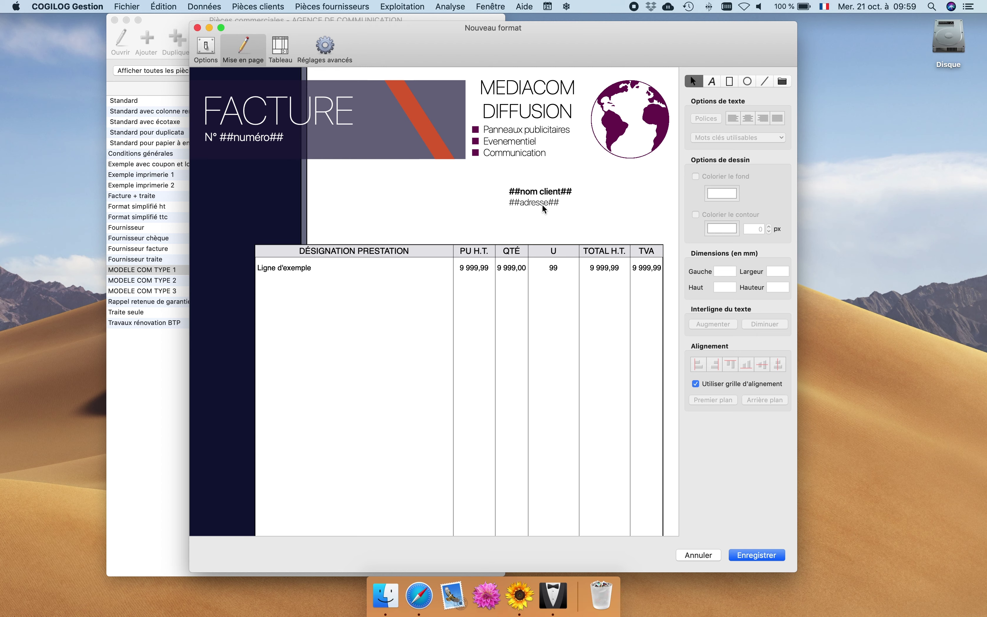
{"action": "left_click", "coordinate": [561, 202]}
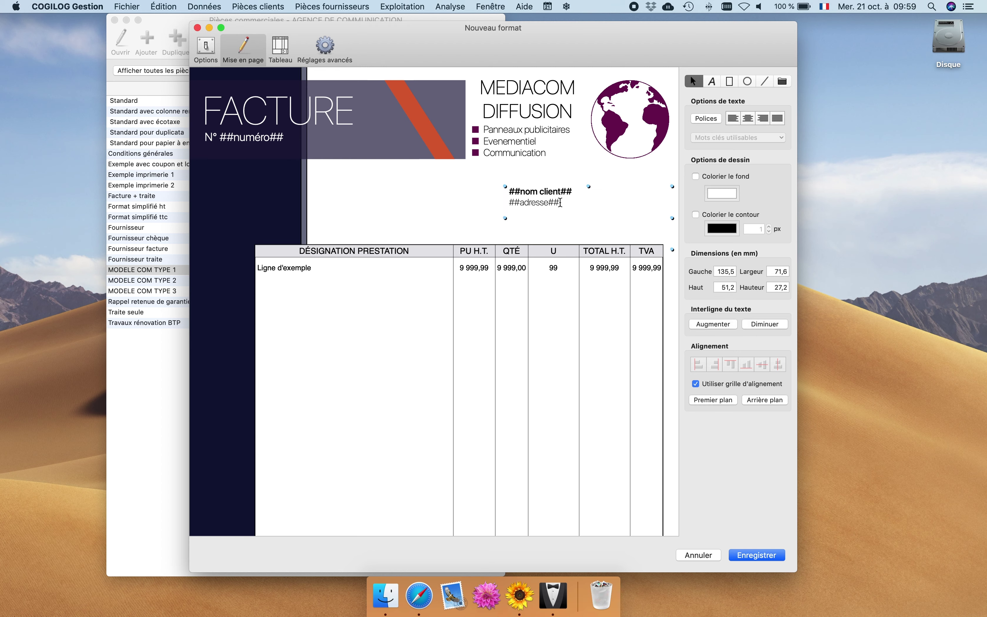
{"action": "double_click", "coordinate": [571, 206]}
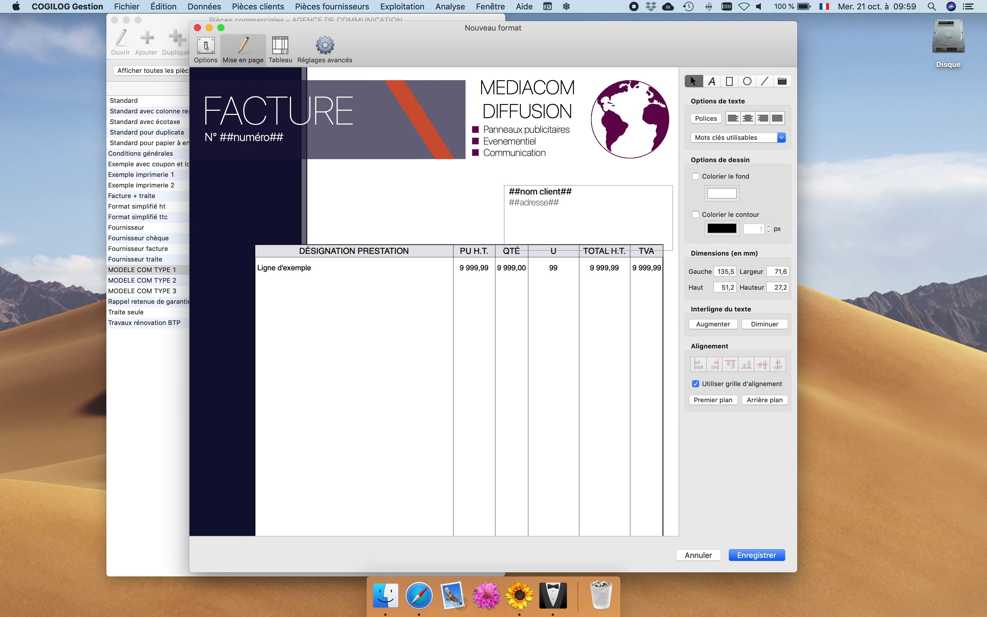
{"action": "type", "text": "N° de Contrat :"}
{"action": "left_click", "coordinate": [711, 139]}
{"action": "scroll", "coordinate": [722, 162], "scroll_direction": "down", "scroll_amount": 20}
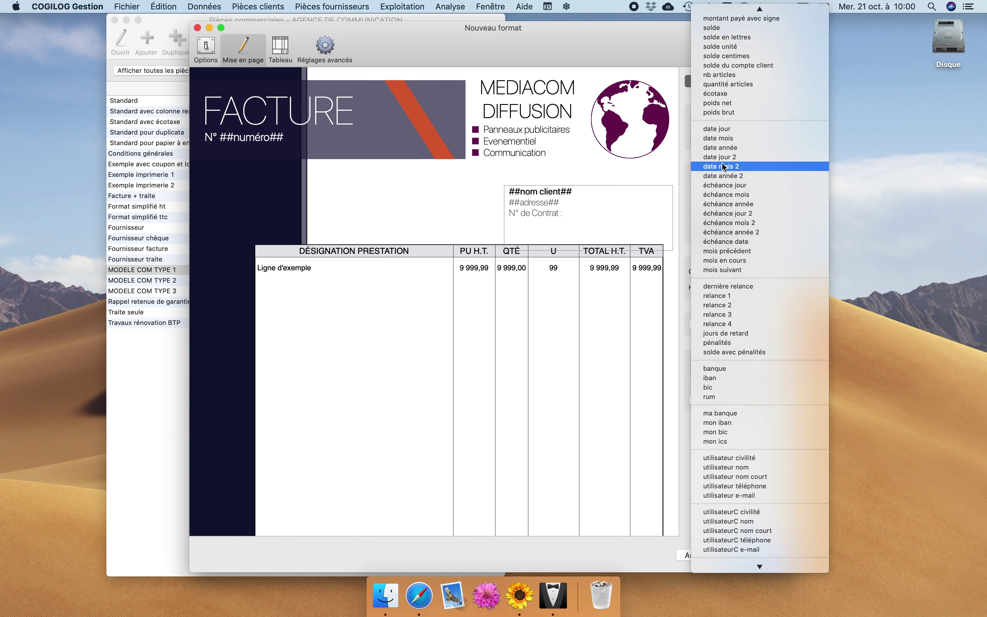
{"action": "left_click", "coordinate": [724, 556]}
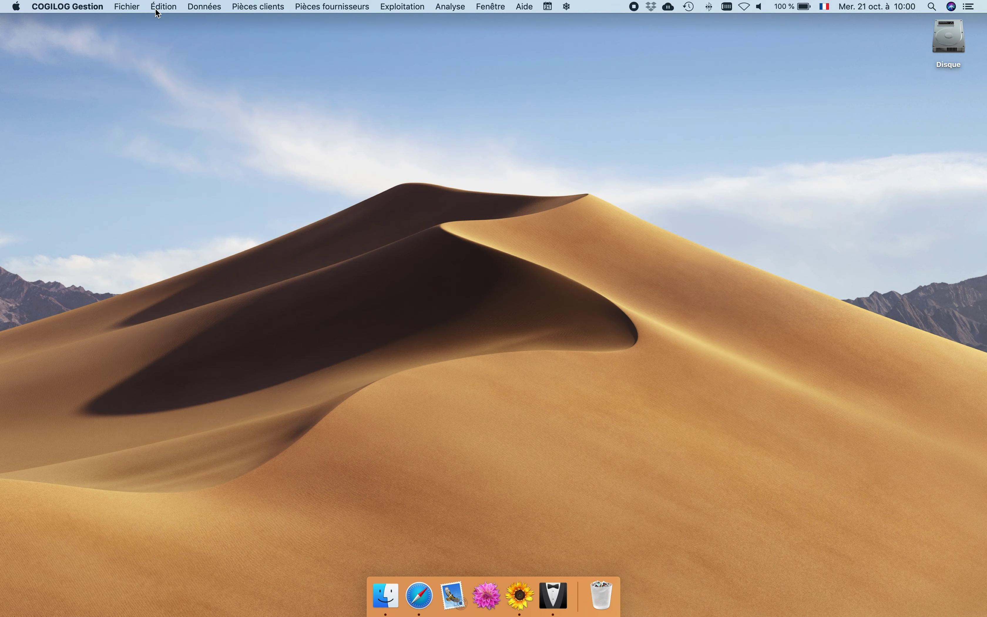
{"action": "left_click", "coordinate": [250, 6]}
{"action": "left_click", "coordinate": [244, 151]}
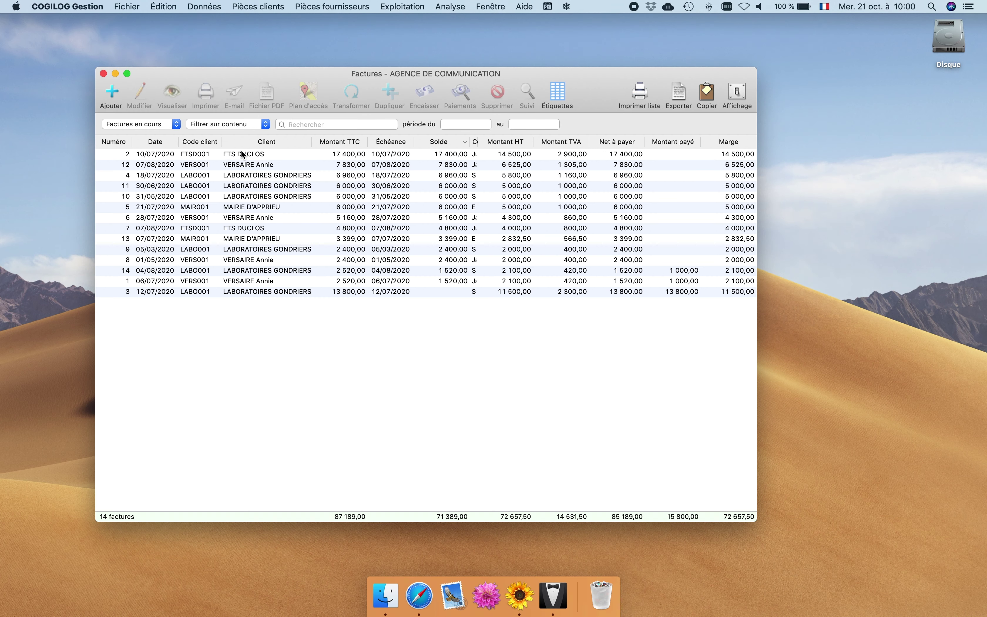
Preview the ETS DUCLOS invoice using the MODELE COM TYPE 1 AVEC N° DE CONTRAT format.
{"action": "left_click", "coordinate": [244, 154]}
{"action": "left_click", "coordinate": [173, 97]}
{"action": "left_click", "coordinate": [361, 295]}
{"action": "key", "text": "Return"}
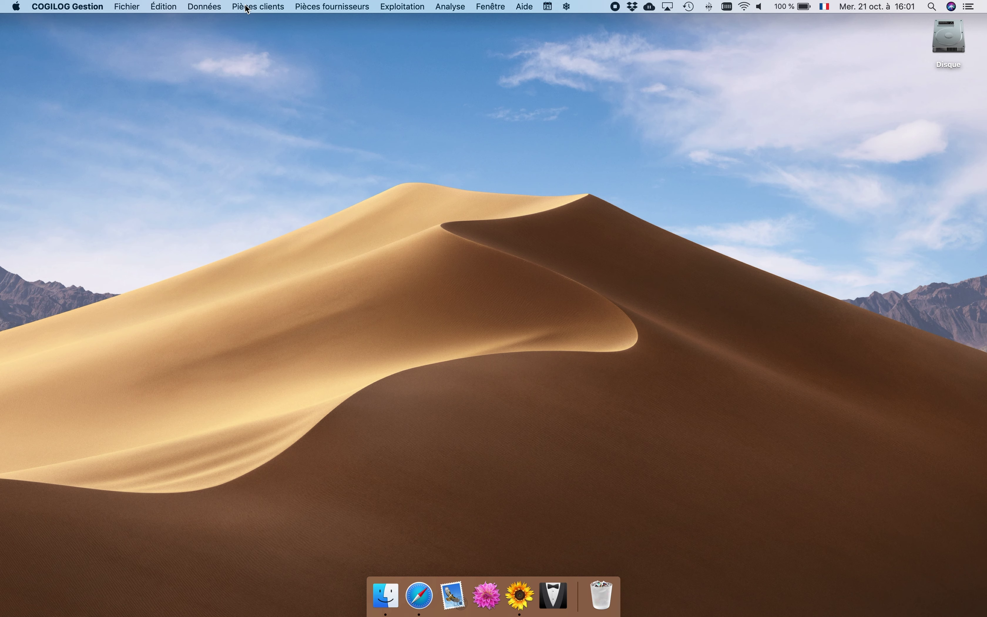
Label the client-document text, number and date fields Nom stagiaires, Nb stagiaires, Date stage, and save.
{"action": "left_click", "coordinate": [212, 7]}
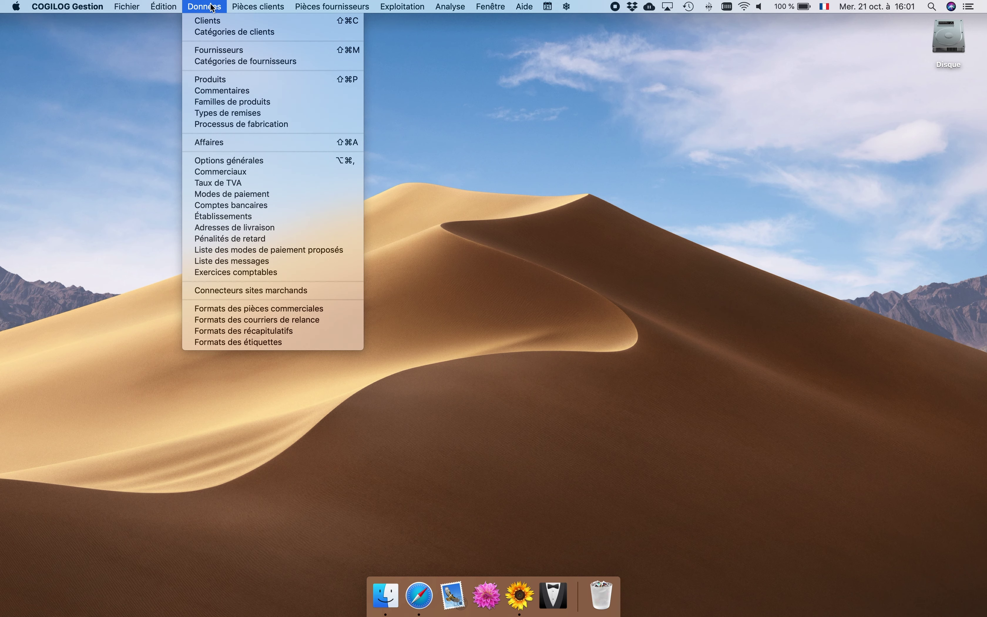
{"action": "left_click", "coordinate": [220, 161]}
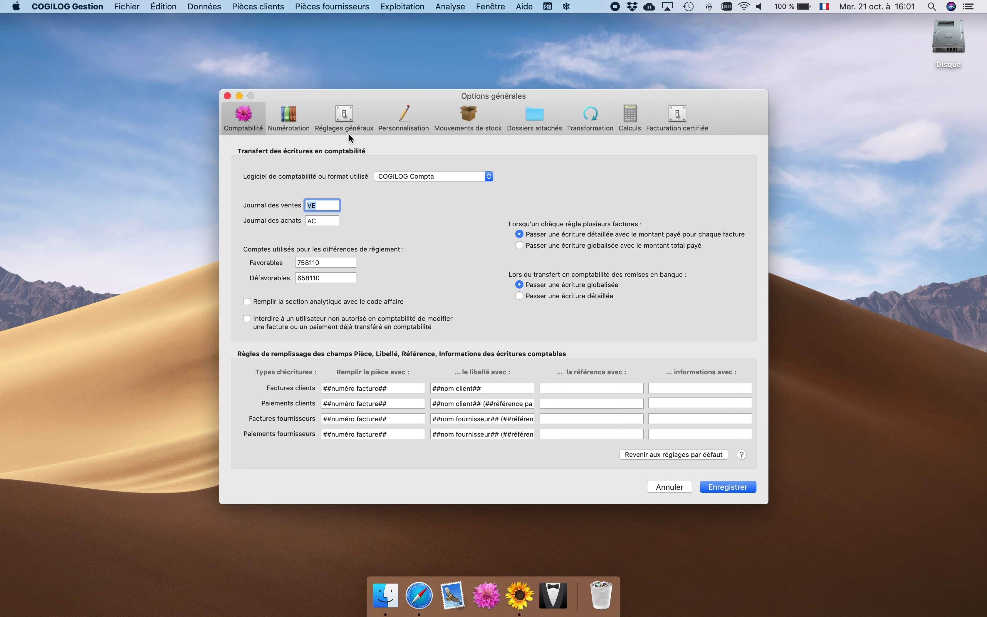
{"action": "left_click", "coordinate": [400, 119]}
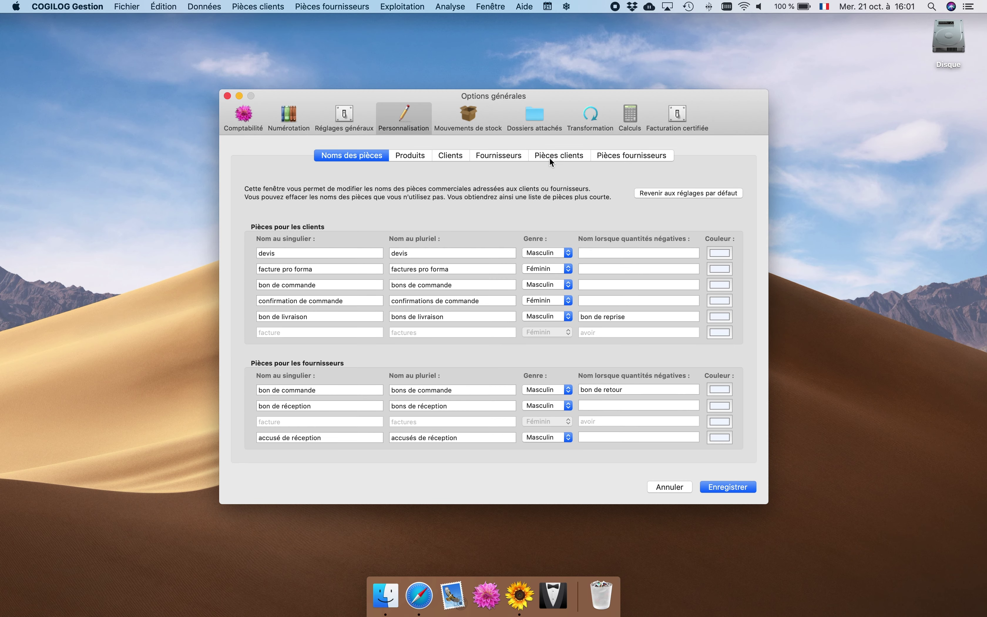
{"action": "left_click", "coordinate": [561, 156]}
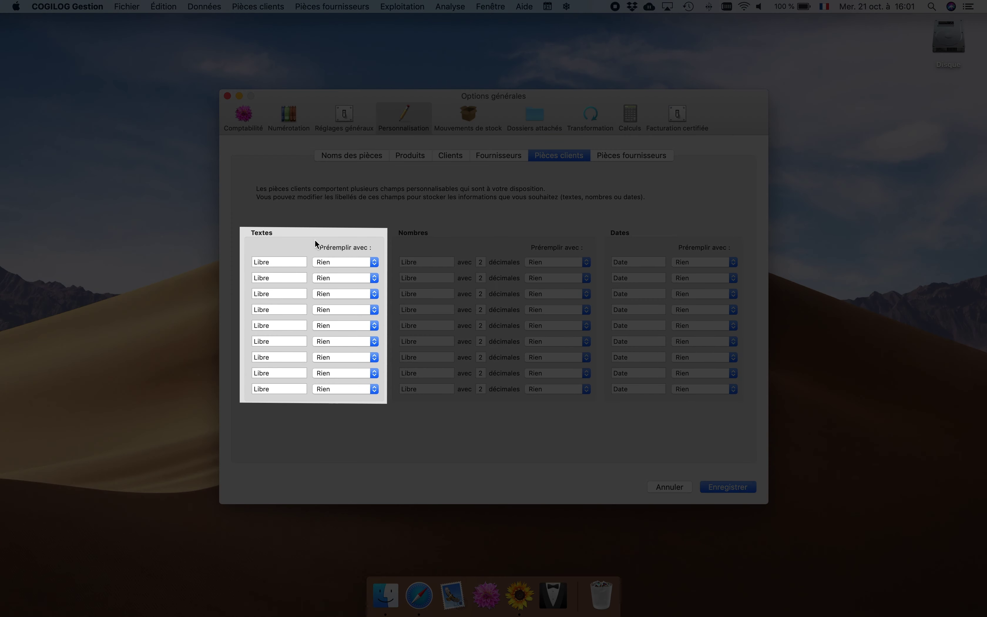
{"action": "left_click", "coordinate": [280, 263]}
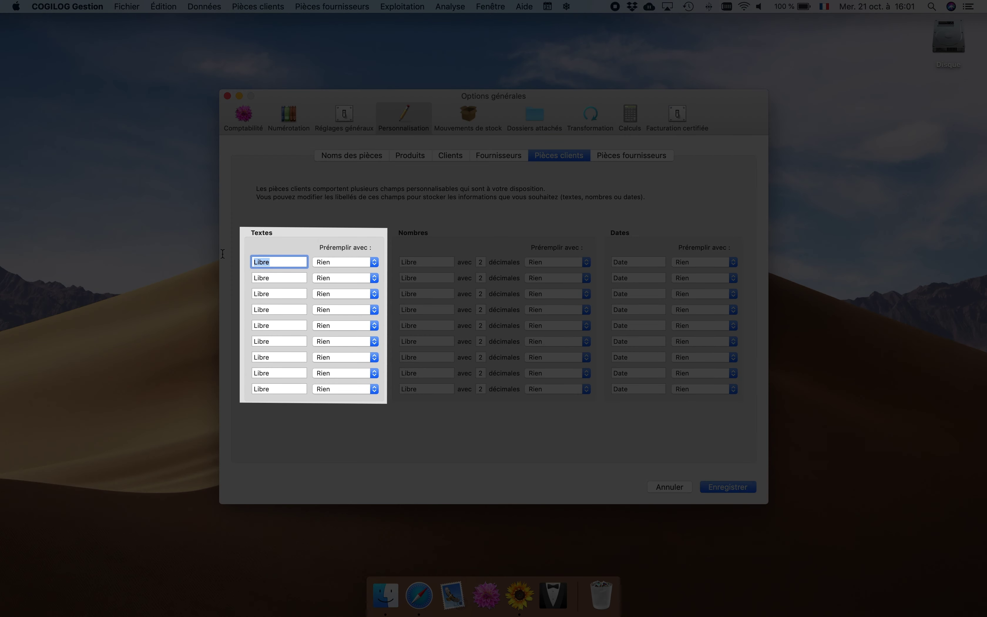
{"action": "type", "text": "Nom stagiaires"}
{"action": "left_click", "coordinate": [431, 262]}
{"action": "type", "text": "Nb st"}
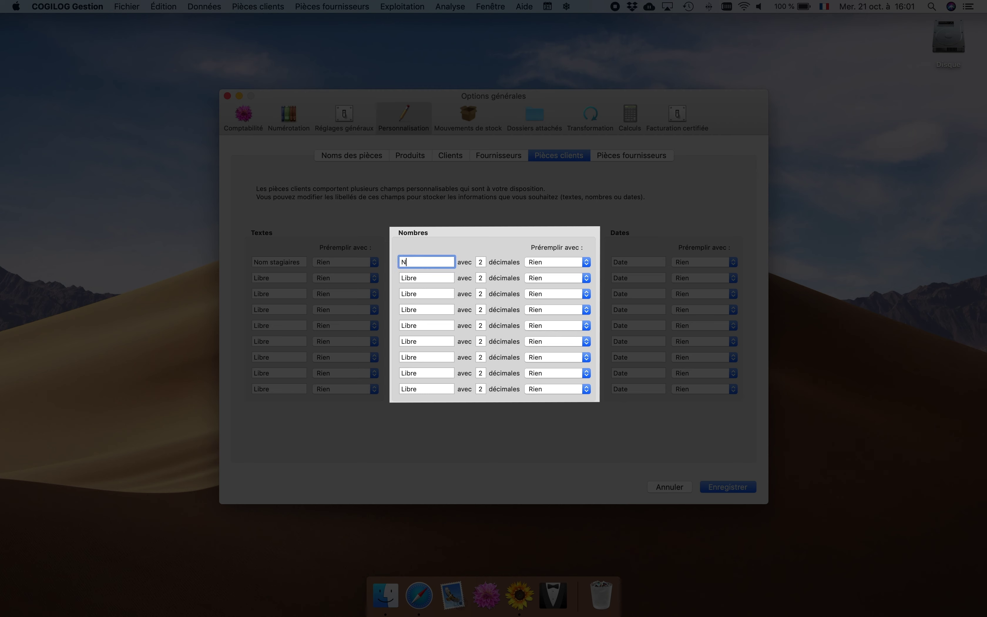
{"action": "type", "text": "agiaur"}
{"action": "key", "text": "BackSpace"}
{"action": "type", "text": "ires"}
{"action": "left_click", "coordinate": [645, 262]}
{"action": "type", "text": "stage"}
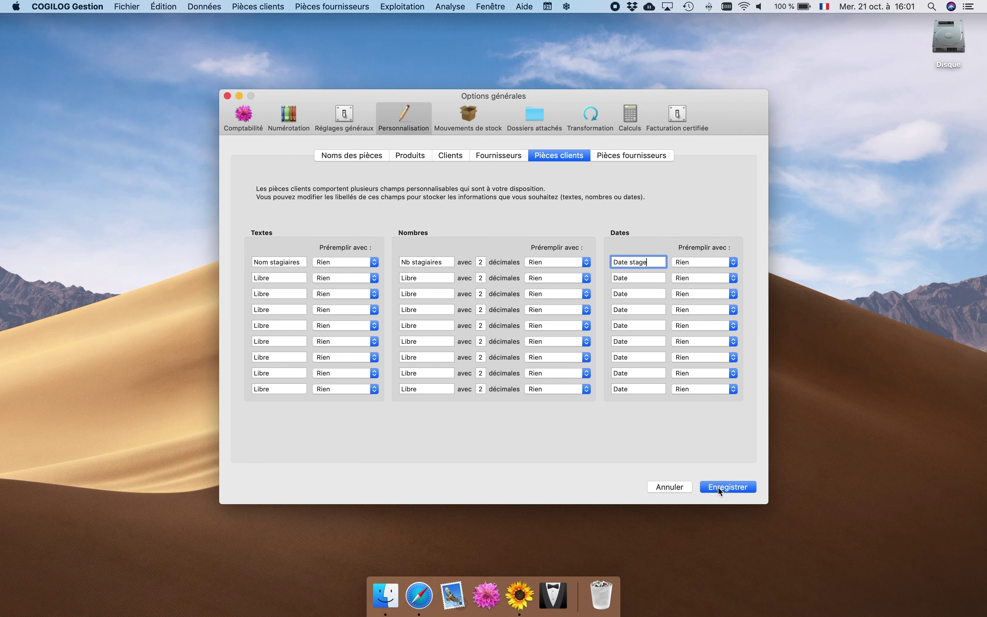
{"action": "left_click", "coordinate": [718, 487]}
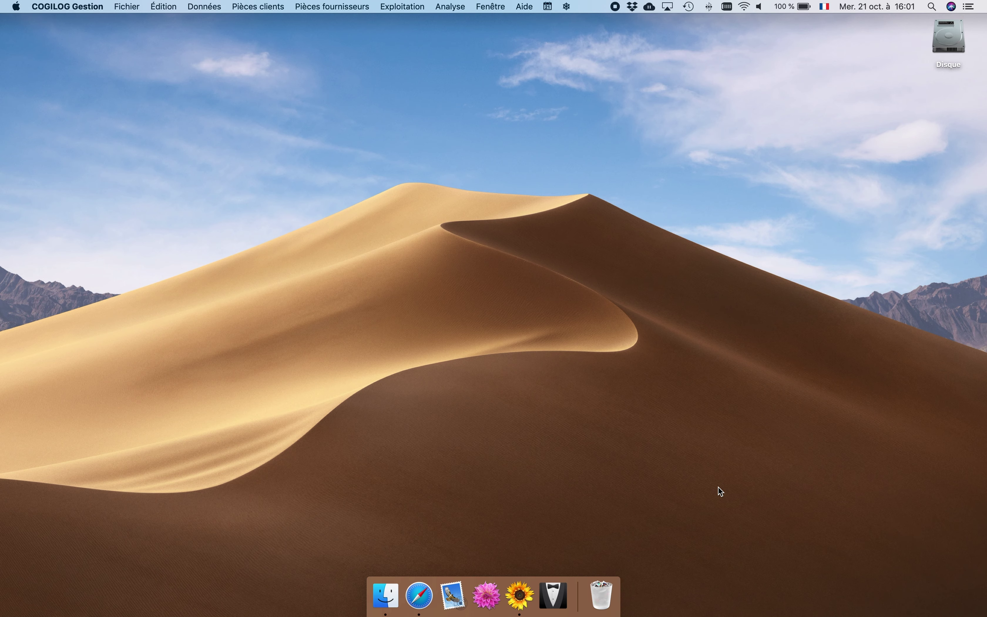
In quote 1's notes, enter the two trainees' full names in Nom stagiaires.
{"action": "left_click", "coordinate": [278, 6]}
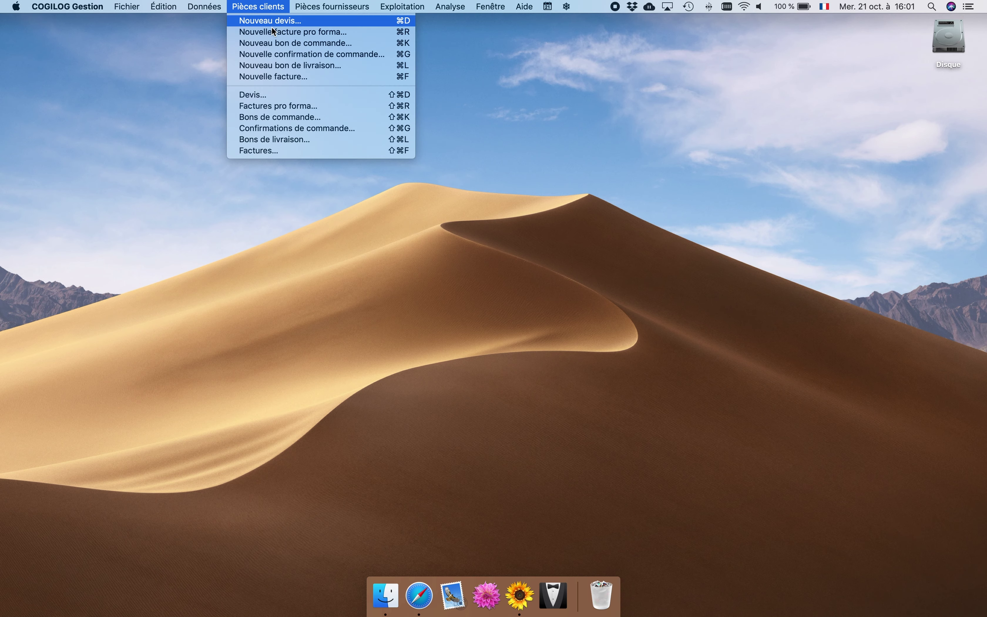
{"action": "left_click", "coordinate": [262, 96]}
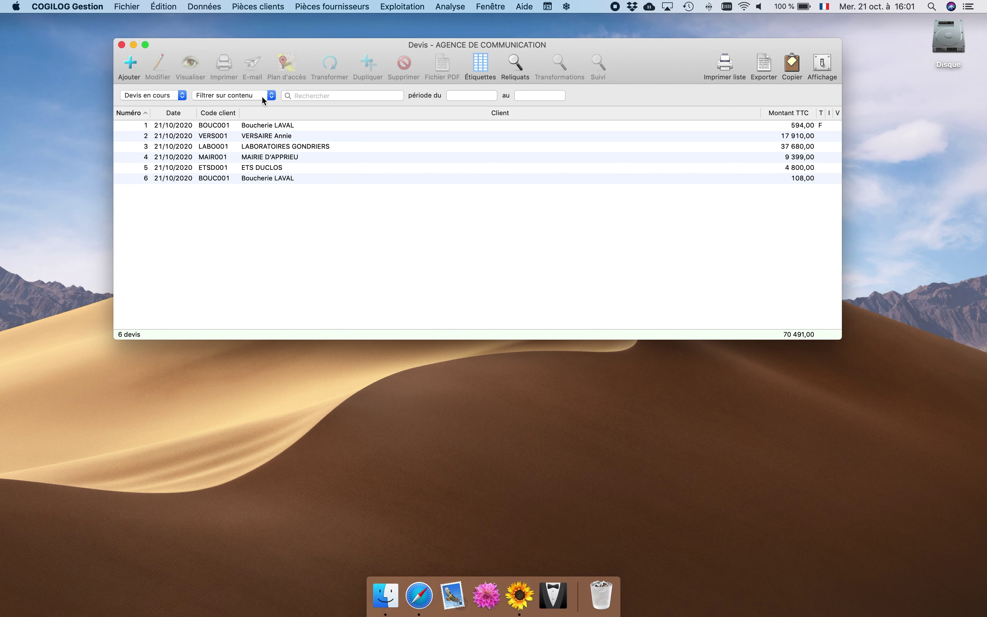
{"action": "double_click", "coordinate": [248, 127]}
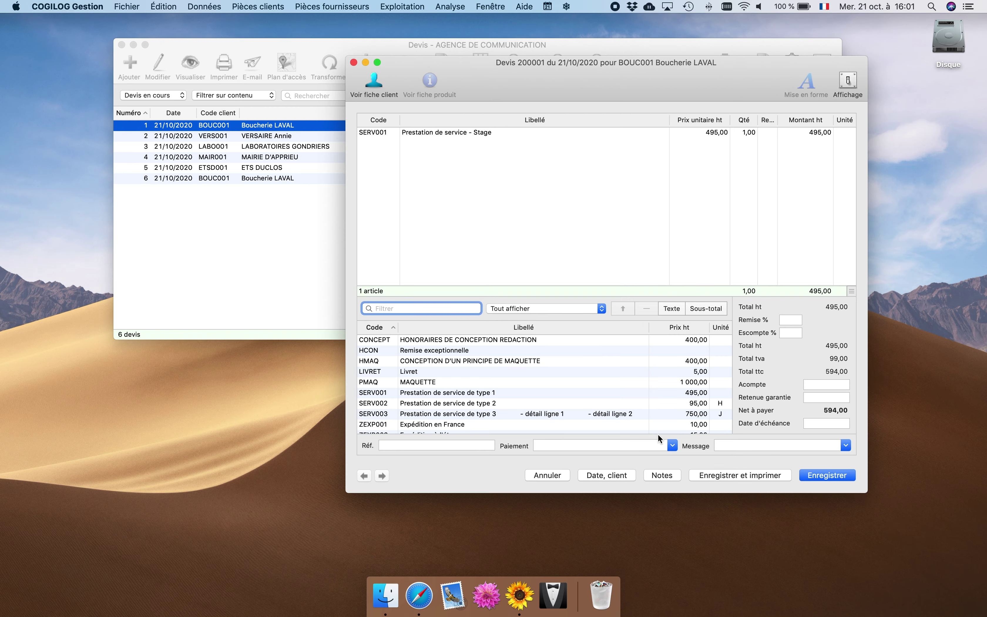
{"action": "left_click", "coordinate": [659, 476]}
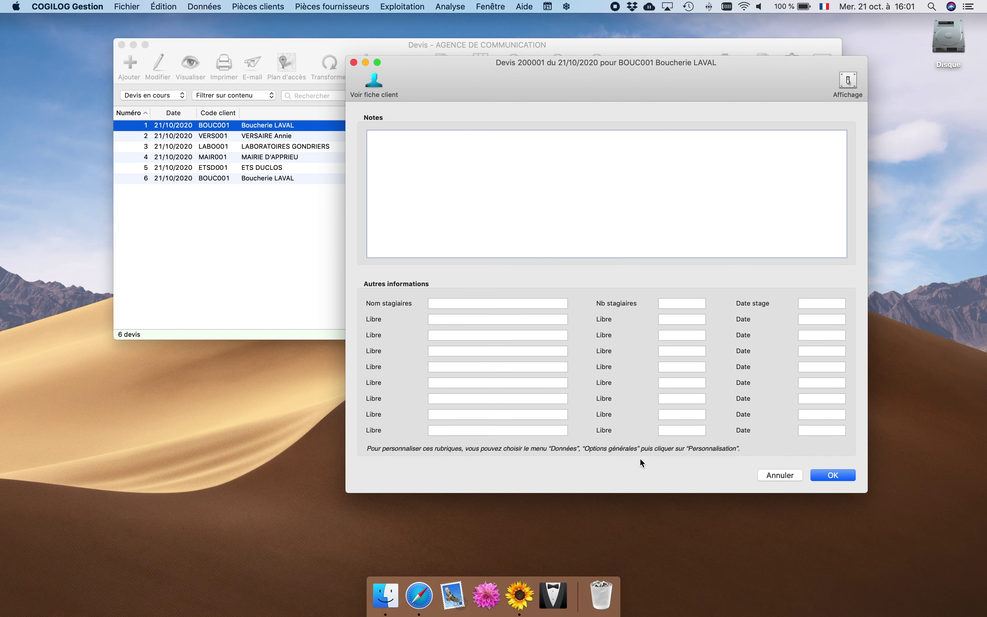
{"action": "left_click", "coordinate": [456, 305]}
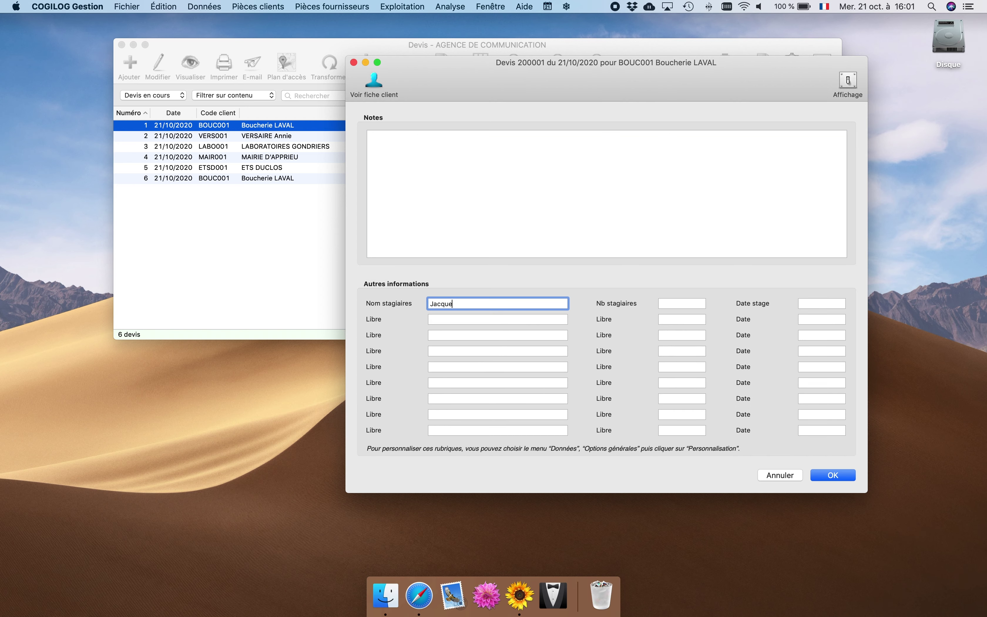
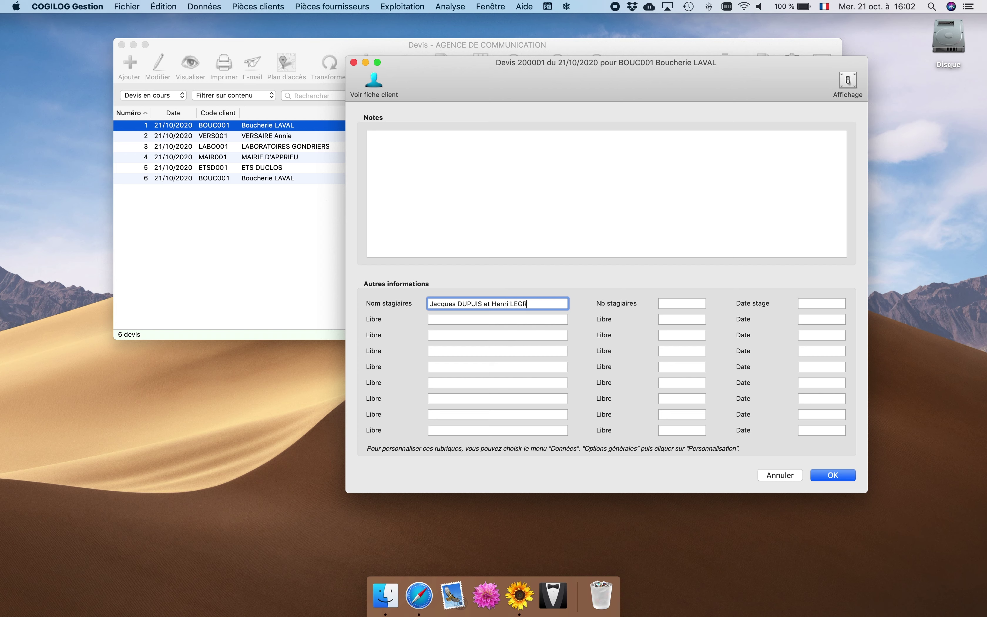
Set Nb stagiaires to 2 and Date stage to 15/12/2020, then save the quote.
{"action": "left_click", "coordinate": [666, 303]}
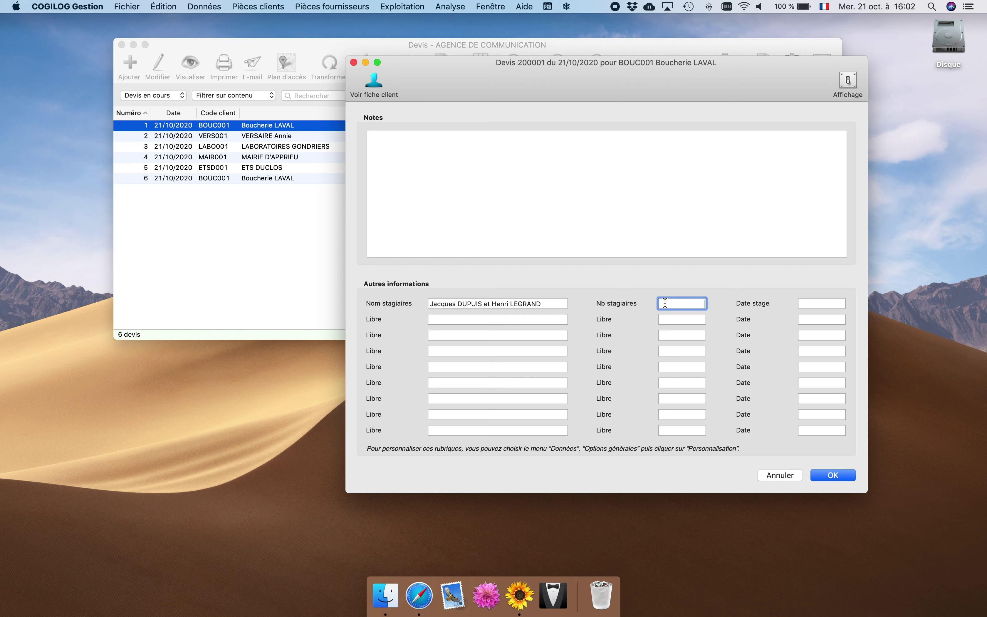
{"action": "type", "text": "2"}
{"action": "left_click", "coordinate": [813, 305]}
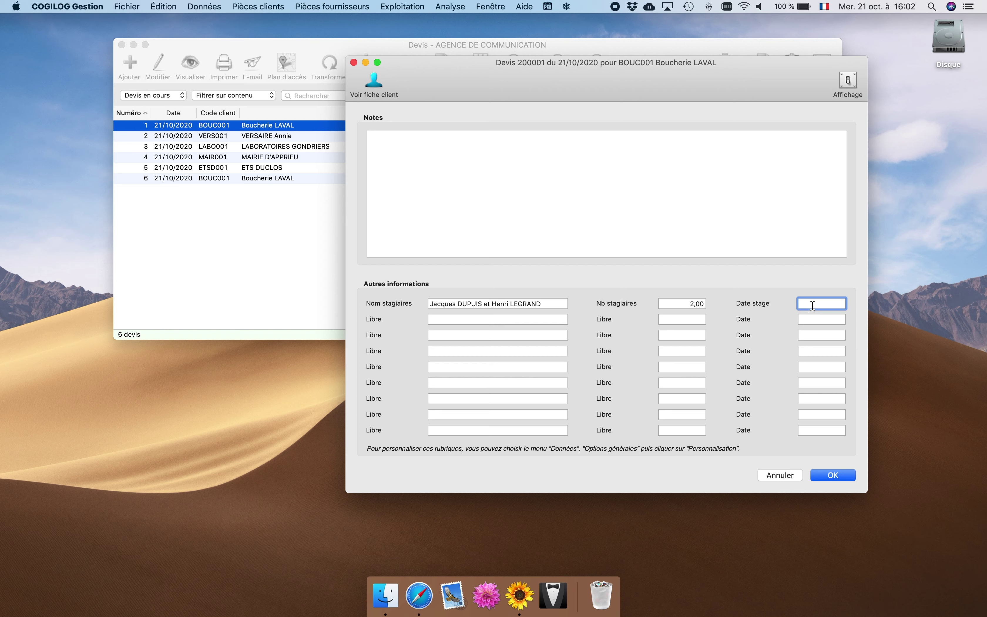
{"action": "type", "text": "15122020"}
{"action": "key", "text": "Tab"}
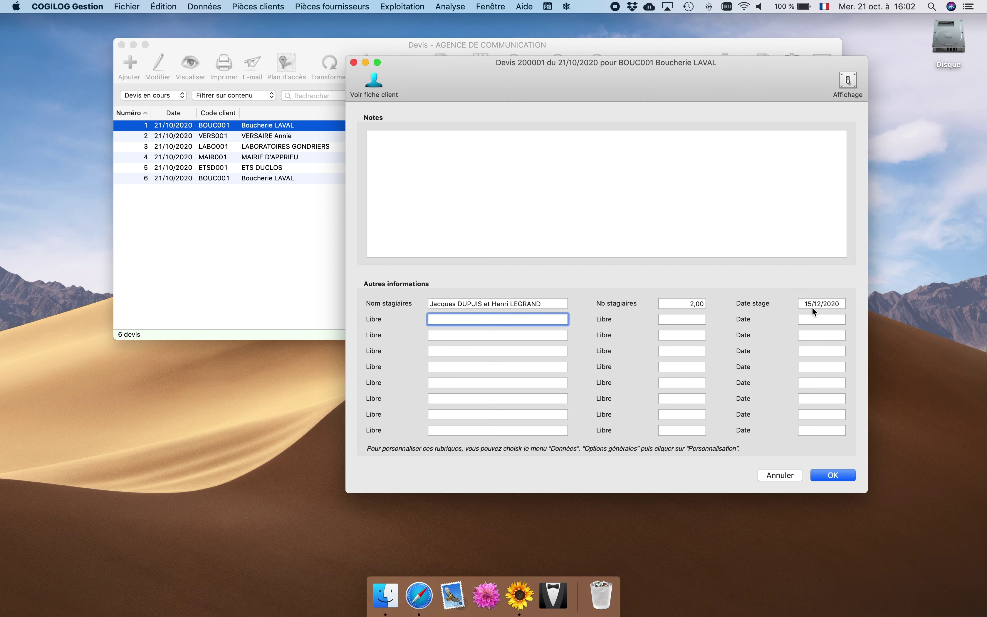
{"action": "left_click", "coordinate": [832, 474]}
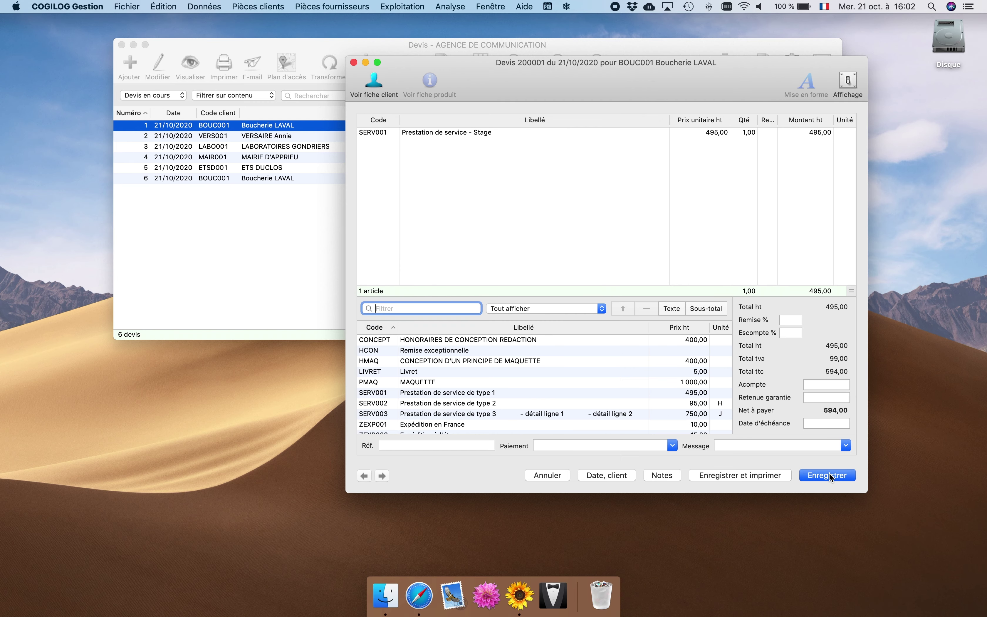
{"action": "left_click", "coordinate": [829, 475]}
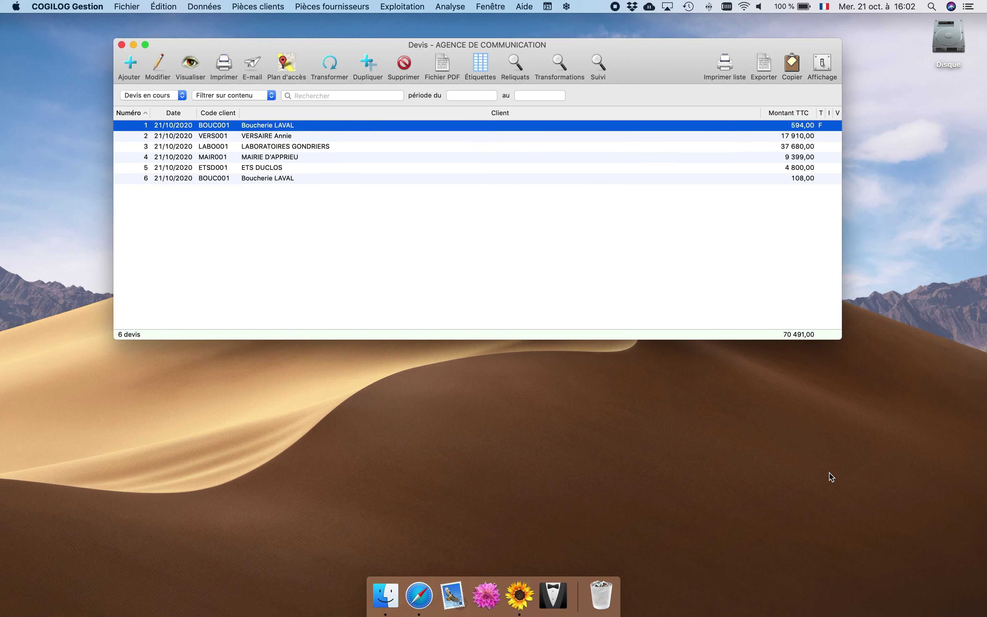
Show Nom stagiaires, Nb stagiaires and Date stage columns in the quote list.
{"action": "left_click", "coordinate": [822, 63]}
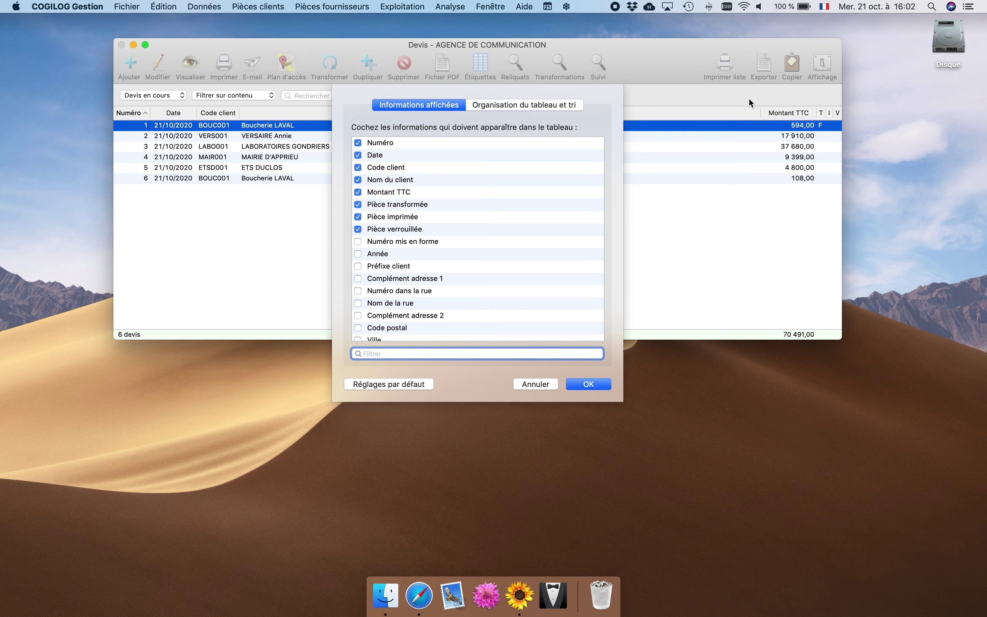
{"action": "type", "text": "stag"}
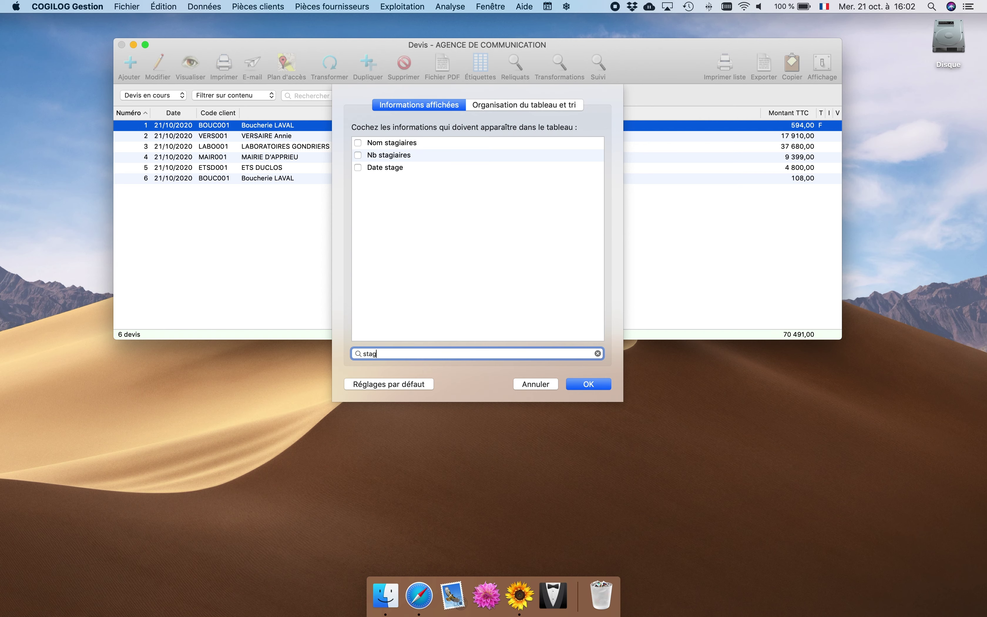
{"action": "left_click", "coordinate": [358, 143]}
{"action": "left_click", "coordinate": [358, 167]}
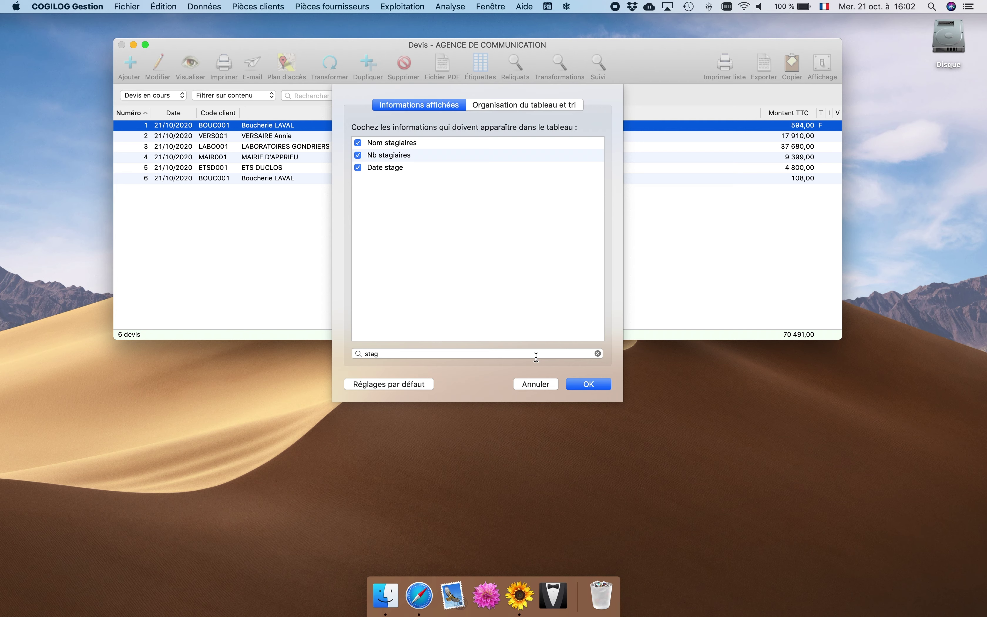
{"action": "left_click", "coordinate": [588, 384]}
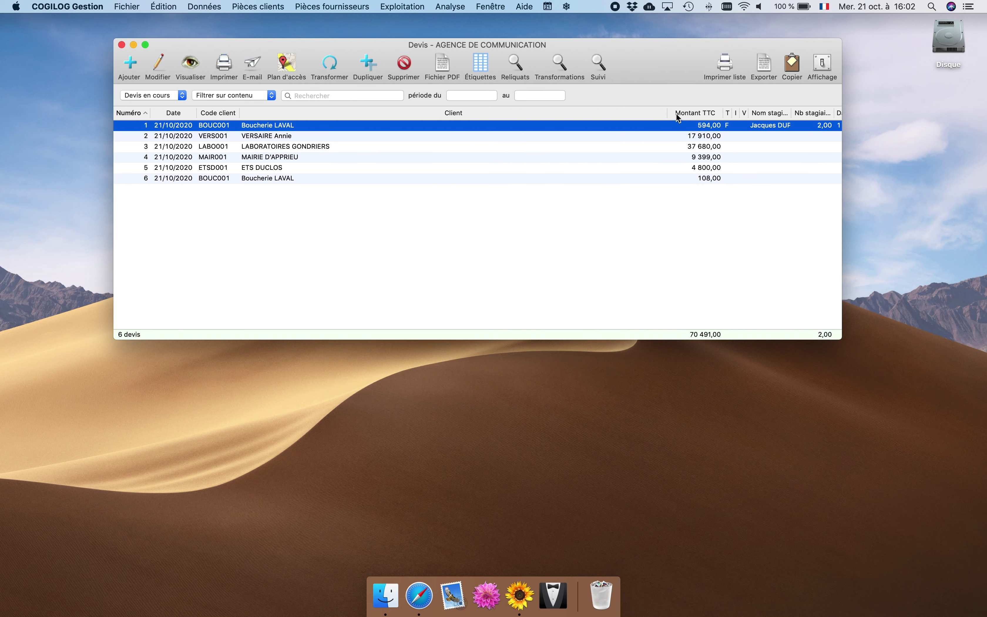
Narrow the Client column and widen Nb stagiaires and Nom stagiaires so their titles fit.
{"action": "left_click_drag", "start_coordinate": [667, 112], "coordinate": [556, 111]}
{"action": "left_click_drag", "start_coordinate": [723, 114], "coordinate": [767, 114]}
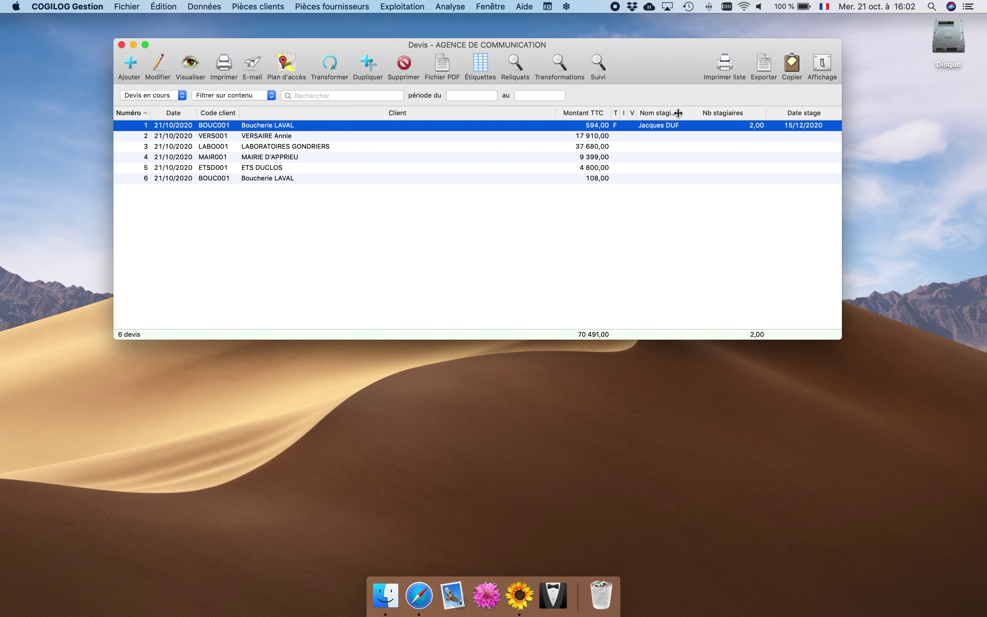
{"action": "left_click_drag", "start_coordinate": [680, 114], "coordinate": [718, 120]}
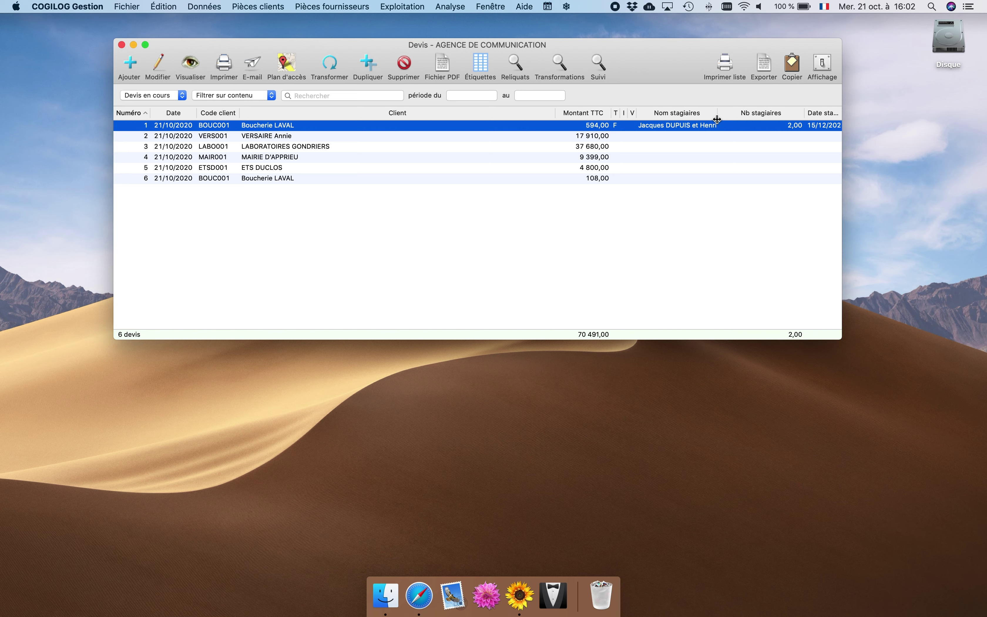
{"action": "left_click", "coordinate": [213, 7]}
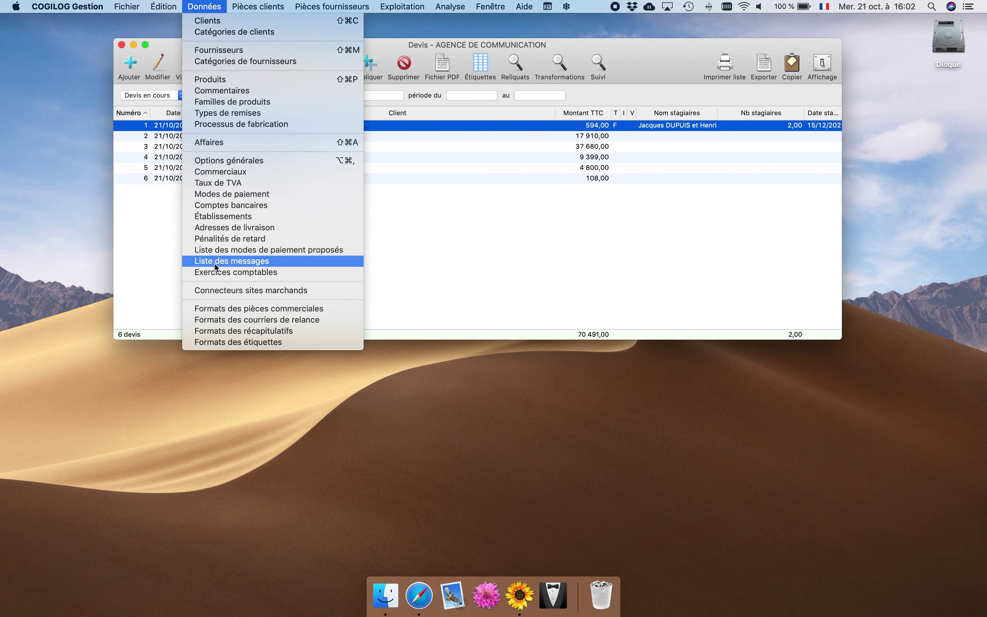
Duplicate the MODELE COM TYPE 1 print format as 'MODELE COM TYPE 1 STAGE' and view its page layout.
{"action": "left_click", "coordinate": [219, 310]}
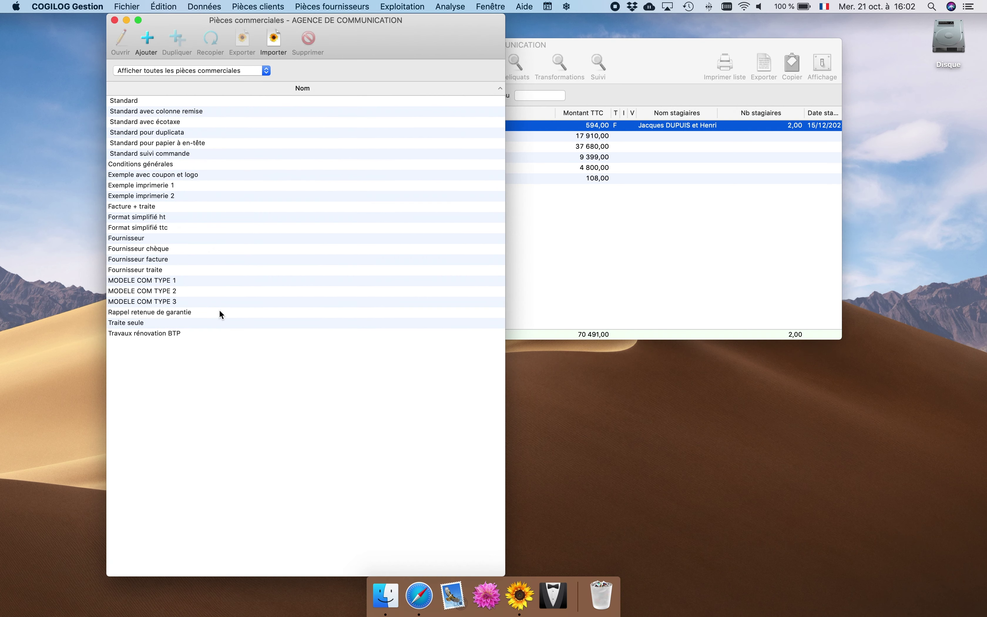
{"action": "left_click", "coordinate": [181, 280]}
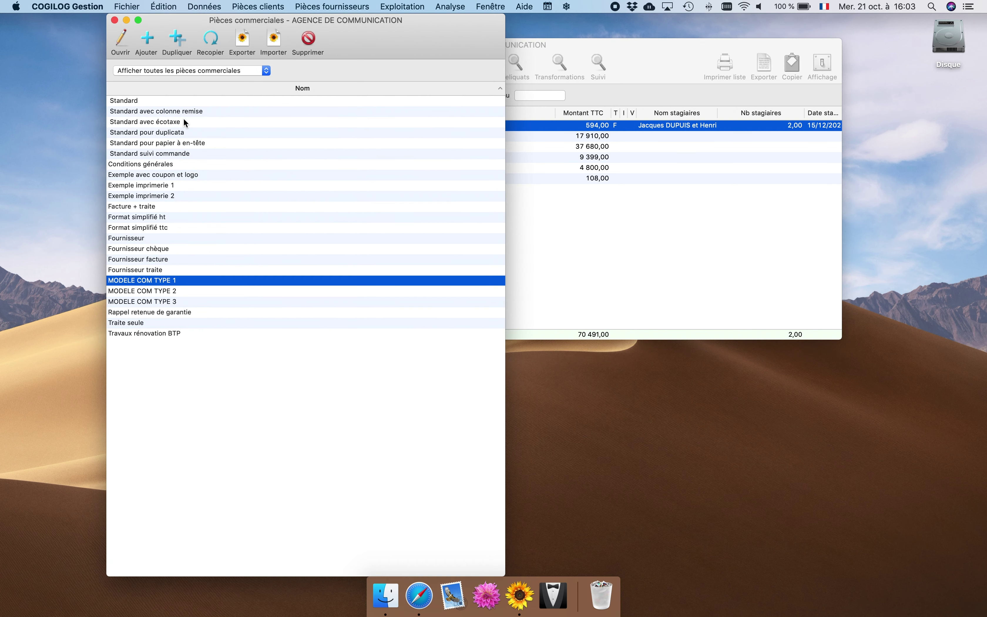
{"action": "left_click", "coordinate": [175, 41]}
{"action": "left_click", "coordinate": [280, 95]}
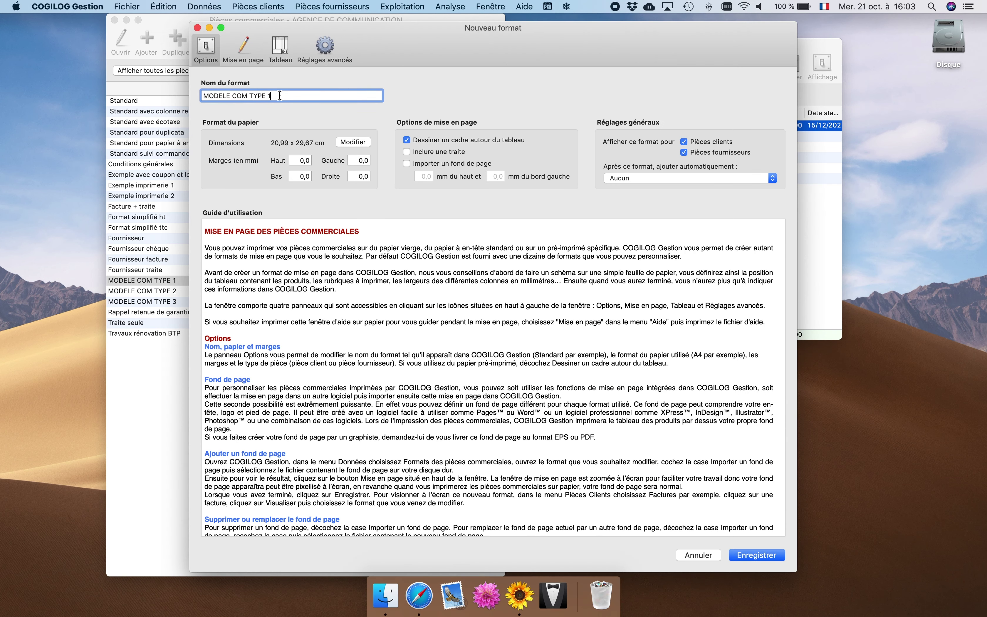
{"action": "type", "text": "STAGE"}
{"action": "left_click", "coordinate": [251, 44]}
Draw a footer text box left of the totals labelled 'Nb stagiaires :' with the Nb stagiaires keyword.
{"action": "scroll", "coordinate": [307, 229], "scroll_direction": "down", "scroll_amount": 10}
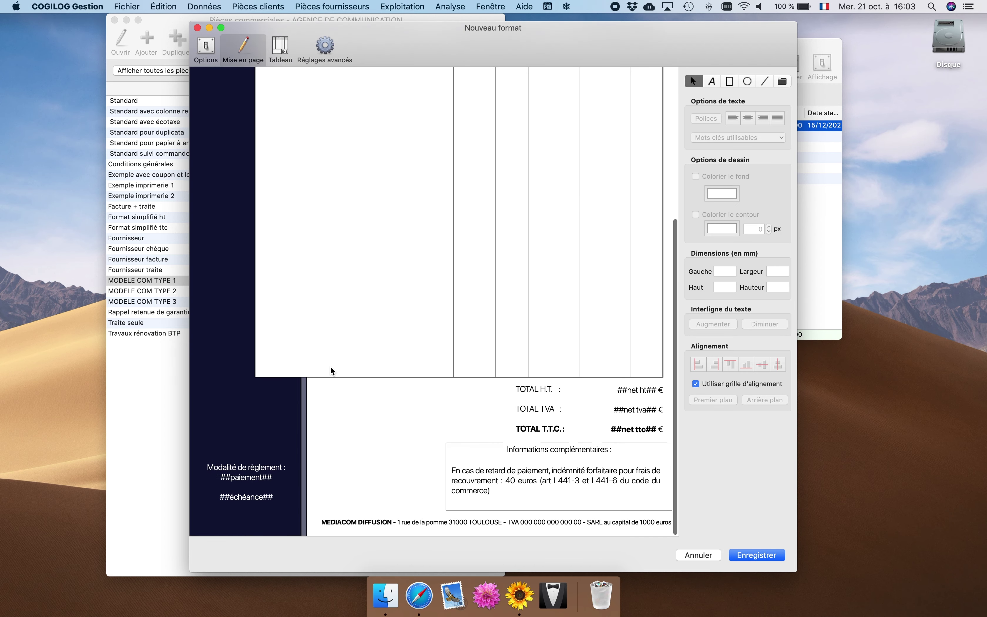
{"action": "left_click", "coordinate": [712, 83]}
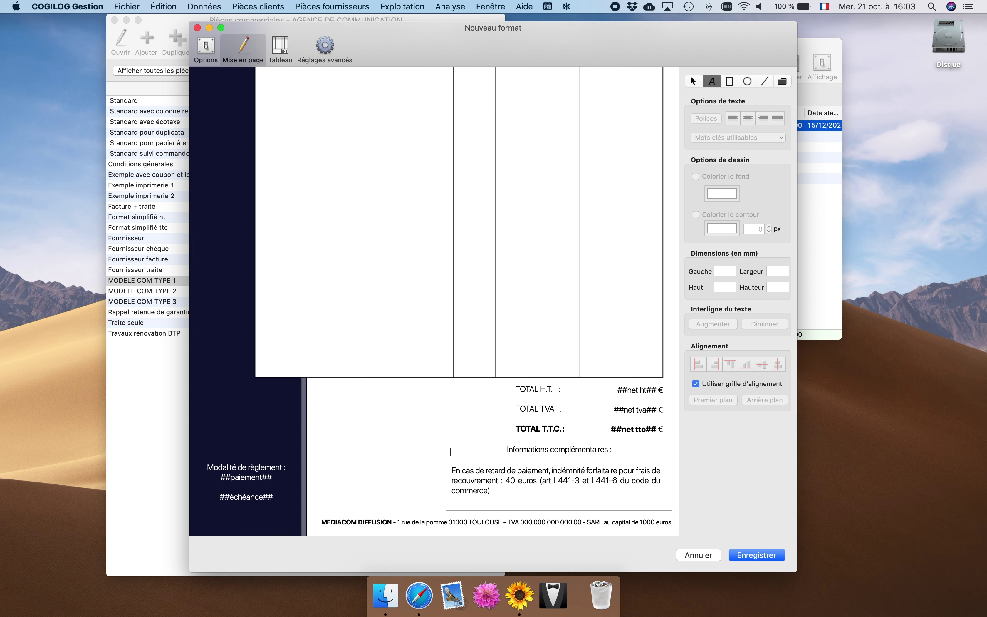
{"action": "left_click_drag", "start_coordinate": [451, 452], "coordinate": [314, 383]}
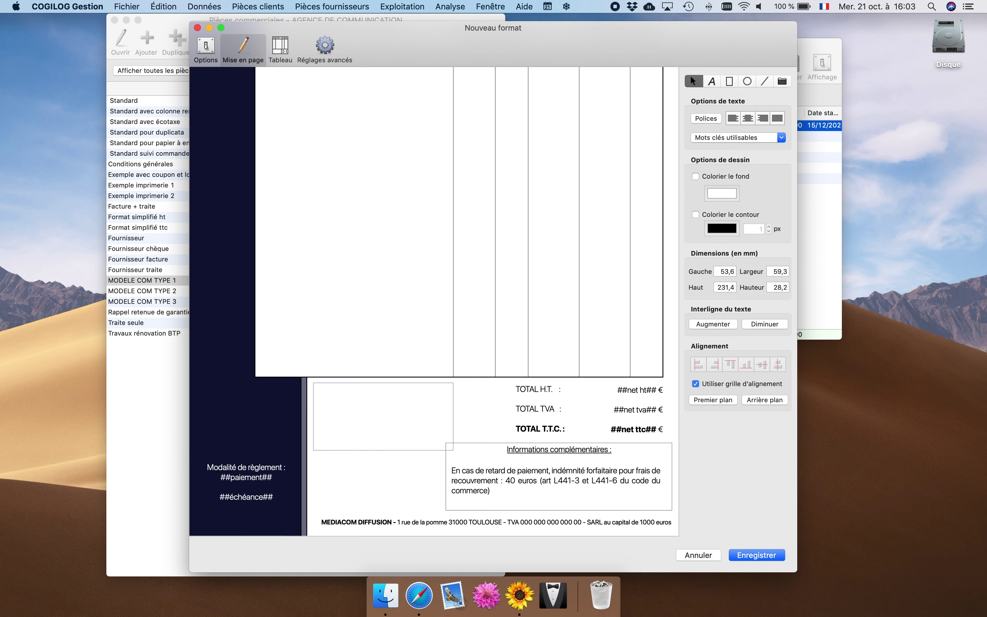
{"action": "type", "text": "Nb stagiaures"}
{"action": "key", "text": "BackSpace"}
{"action": "key", "text": "BackSpace"}
{"action": "key", "text": "BackSpace"}
{"action": "key", "text": "BackSpace"}
{"action": "type", "text": "ires :"}
{"action": "left_click", "coordinate": [727, 138]}
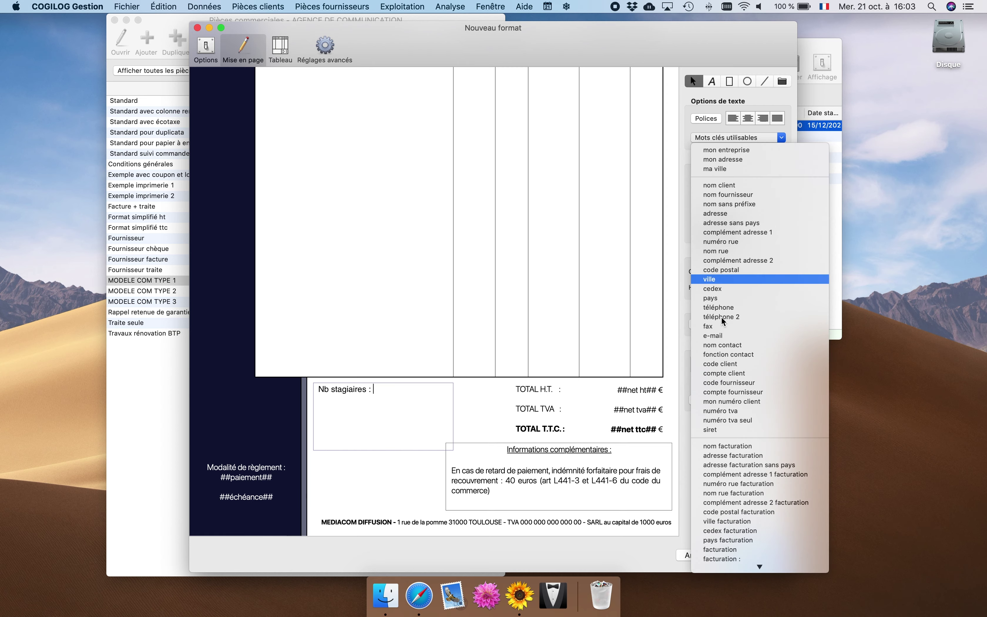
{"action": "scroll", "coordinate": [728, 282], "scroll_direction": "down", "scroll_amount": 5}
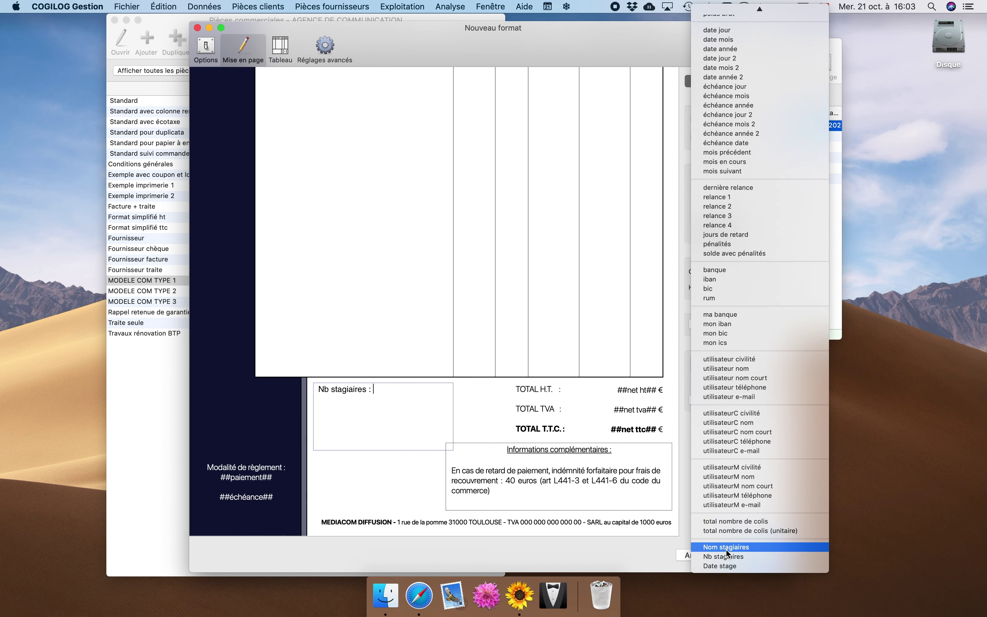
{"action": "left_click", "coordinate": [725, 557]}
Add a 'Nom stagiaires :' line followed by the Nom stagiaires keyword.
{"action": "key", "text": "Return"}
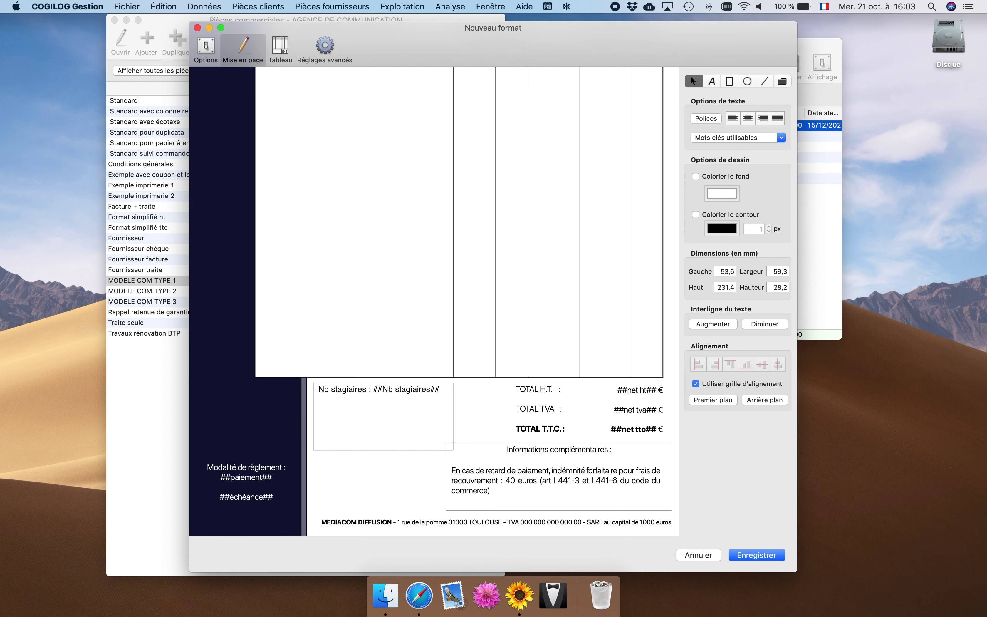
{"action": "type", "text": "Nom stagiaires :"}
{"action": "left_click", "coordinate": [753, 137]}
{"action": "scroll", "coordinate": [759, 168], "scroll_direction": "down", "scroll_amount": 15}
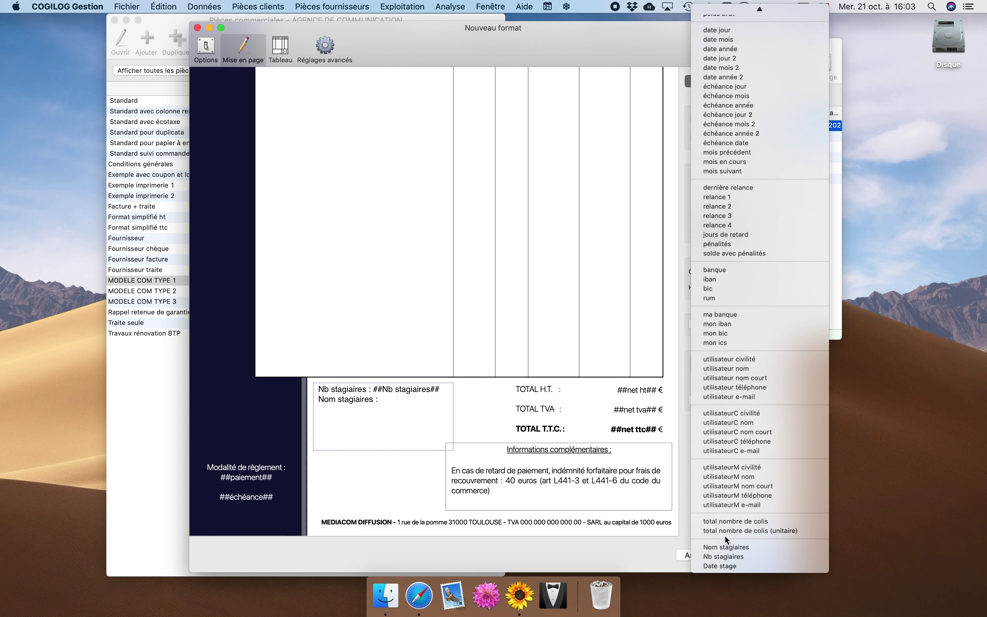
{"action": "left_click", "coordinate": [727, 547]}
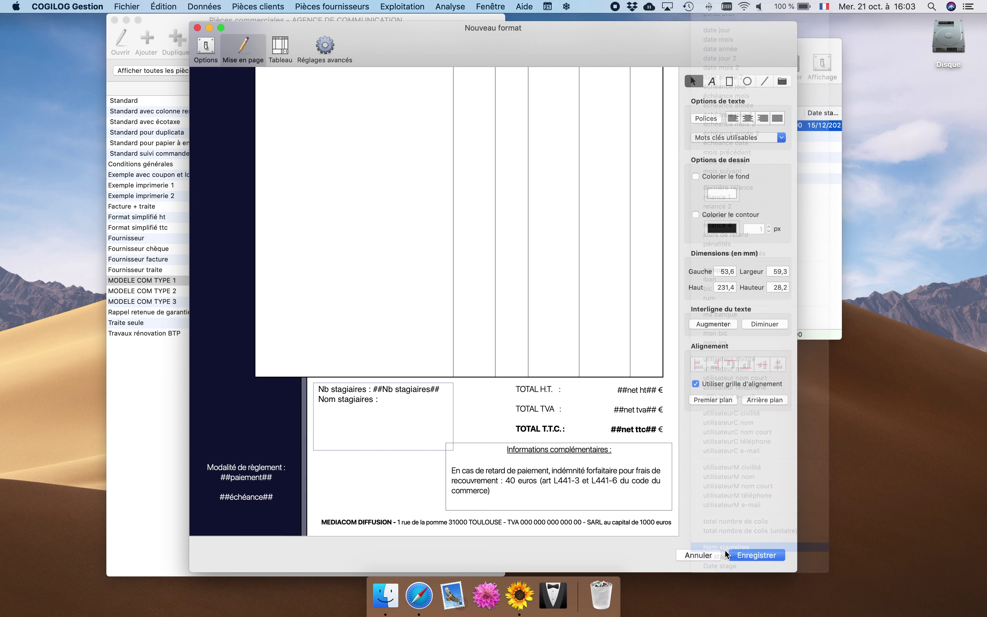
Add a 'Date stage :' line with its keyword, widen the text box, and save the format.
{"action": "key", "text": "Return"}
{"action": "type", "text": "Date "}
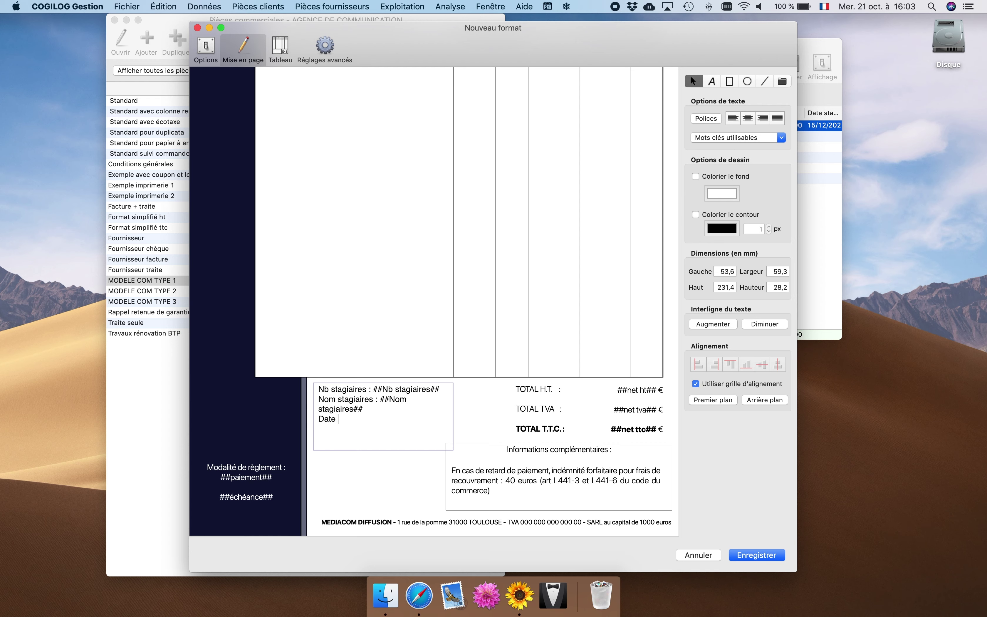
{"action": "type", "text": "stage :"}
{"action": "left_click", "coordinate": [727, 138]}
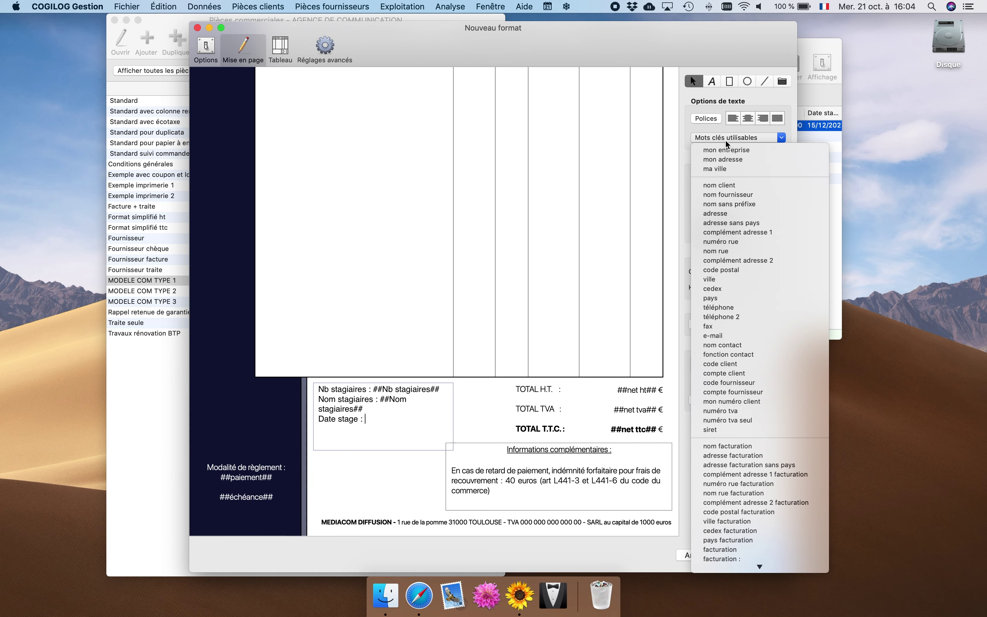
{"action": "scroll", "coordinate": [741, 212], "scroll_direction": "down", "scroll_amount": 15}
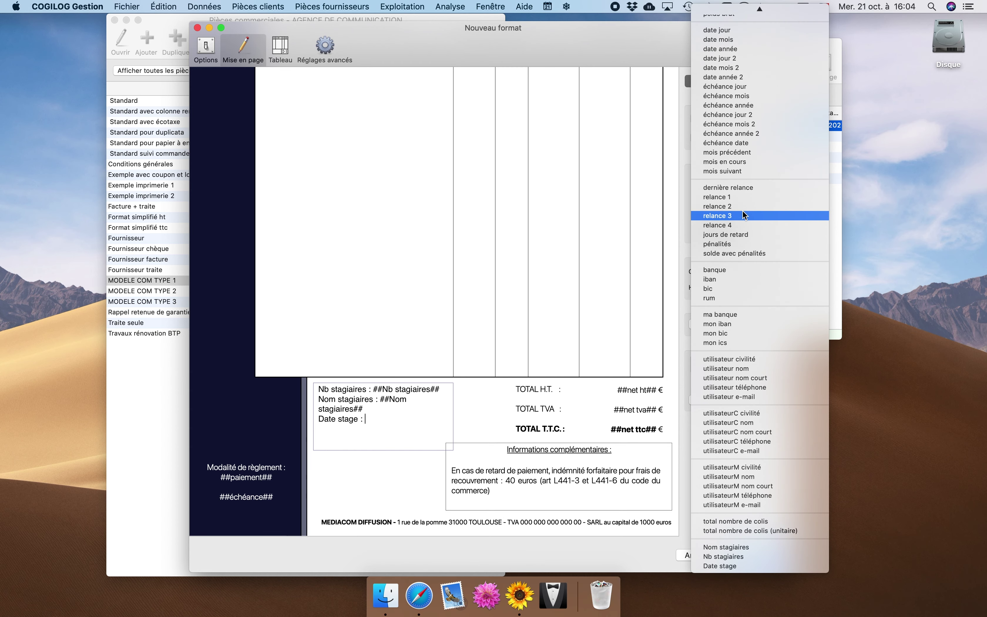
{"action": "left_click", "coordinate": [733, 566]}
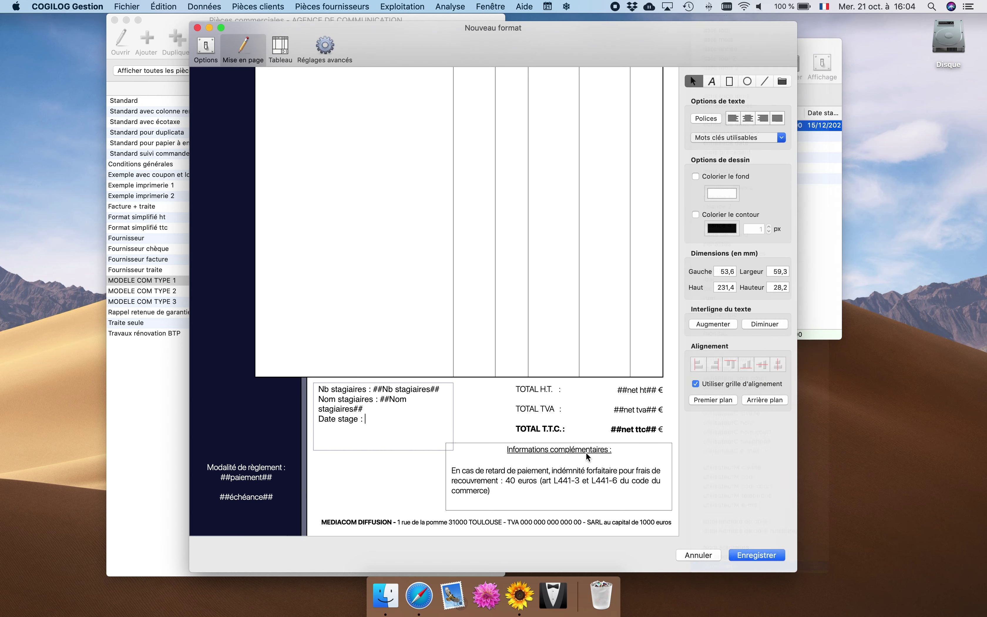
{"action": "left_click", "coordinate": [386, 456]}
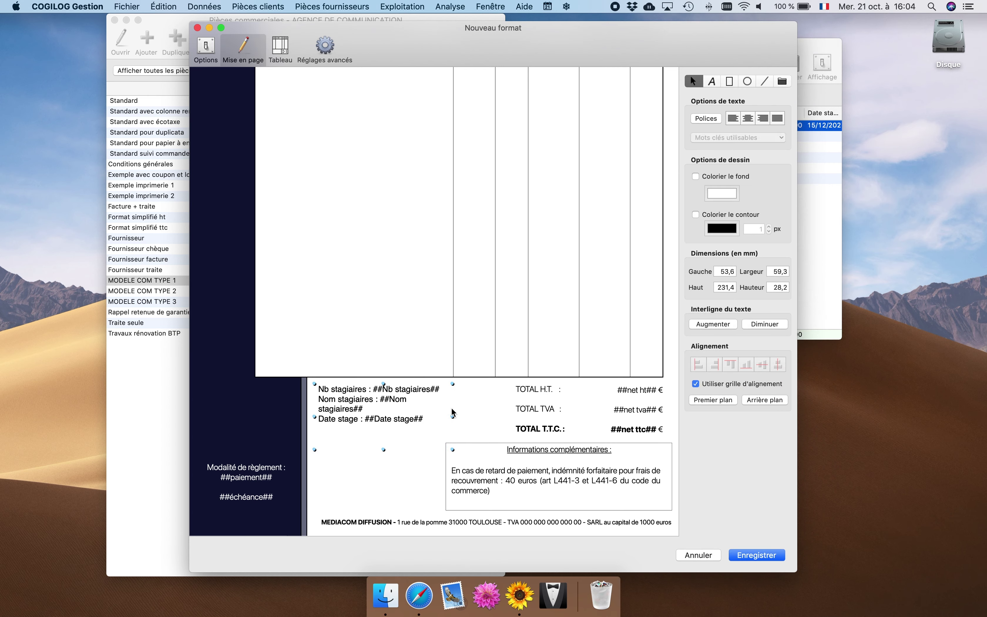
{"action": "left_click_drag", "start_coordinate": [452, 417], "coordinate": [519, 417]}
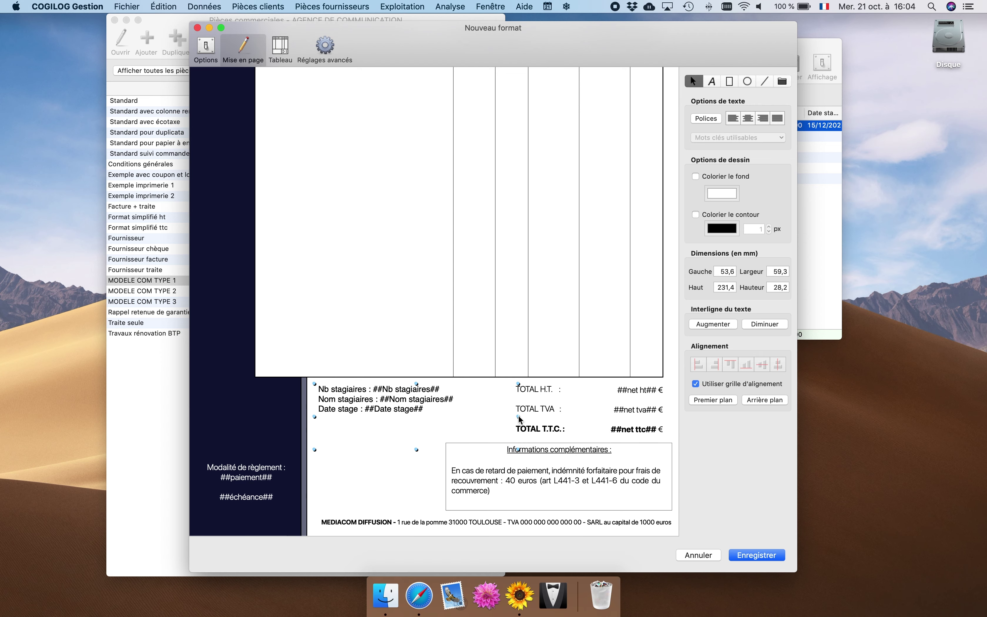
{"action": "left_click", "coordinate": [742, 558]}
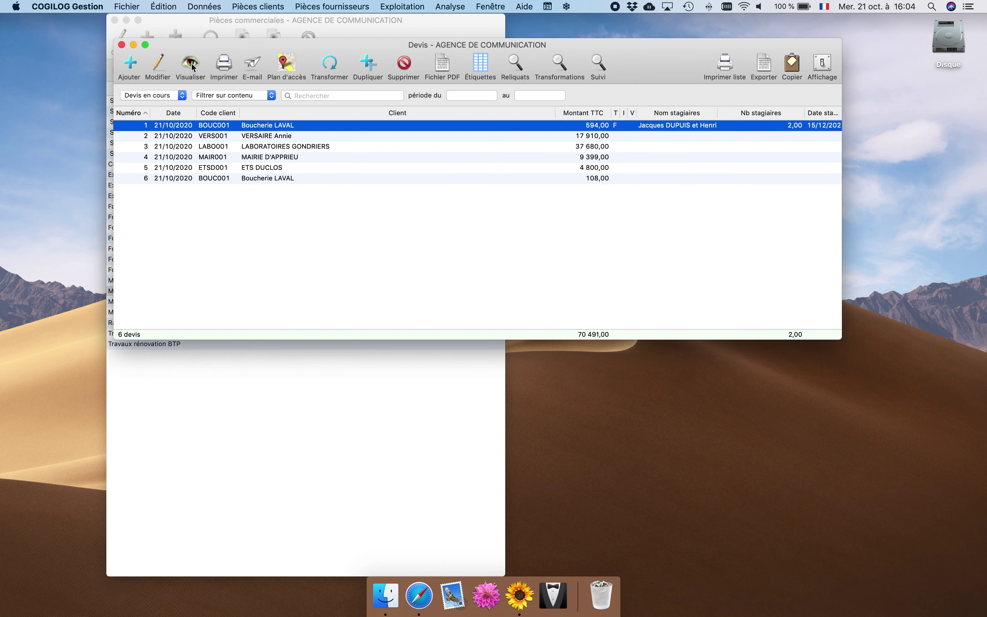
Preview quote 200001 in the MODELE COM TYPE 1 STAGE format and scroll down to the trainee footer.
{"action": "left_click", "coordinate": [192, 67]}
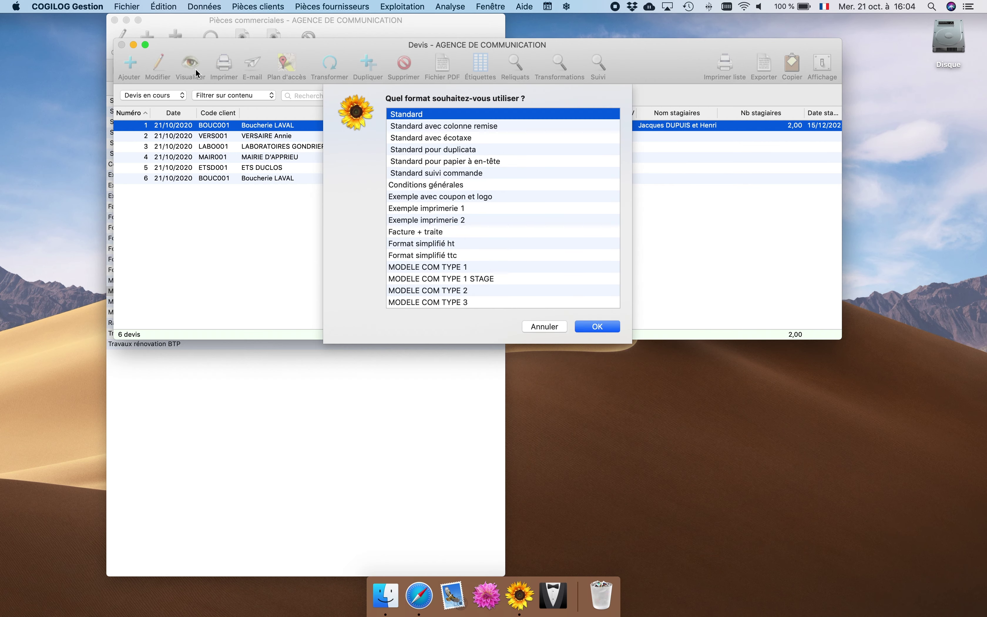
{"action": "left_click", "coordinate": [443, 279]}
{"action": "left_click", "coordinate": [597, 326]}
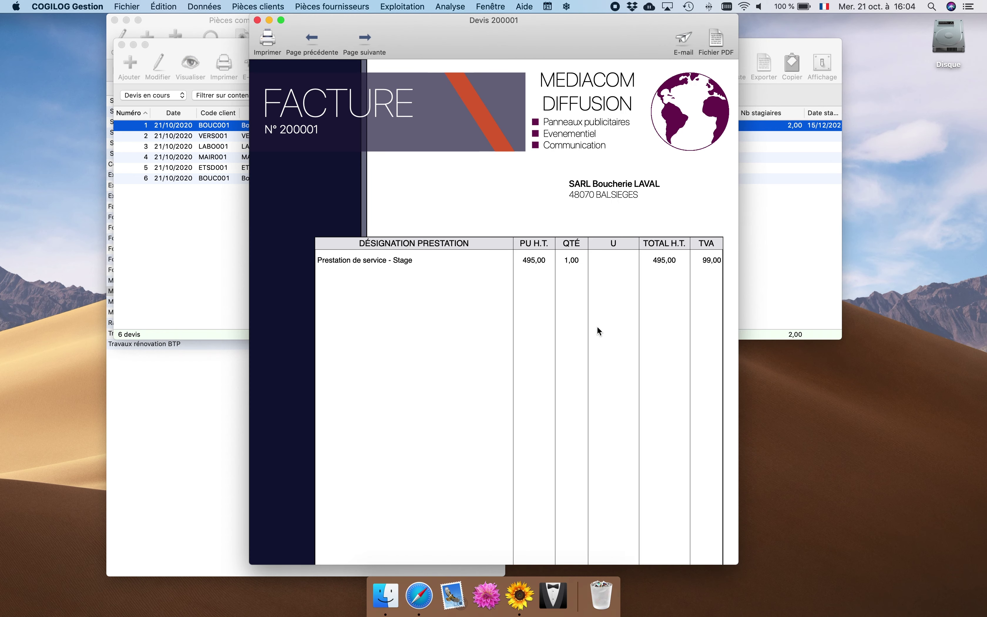
{"action": "scroll", "coordinate": [597, 326], "scroll_direction": "down", "scroll_amount": 5}
{"action": "scroll", "coordinate": [597, 325], "scroll_direction": "down", "scroll_amount": 2}
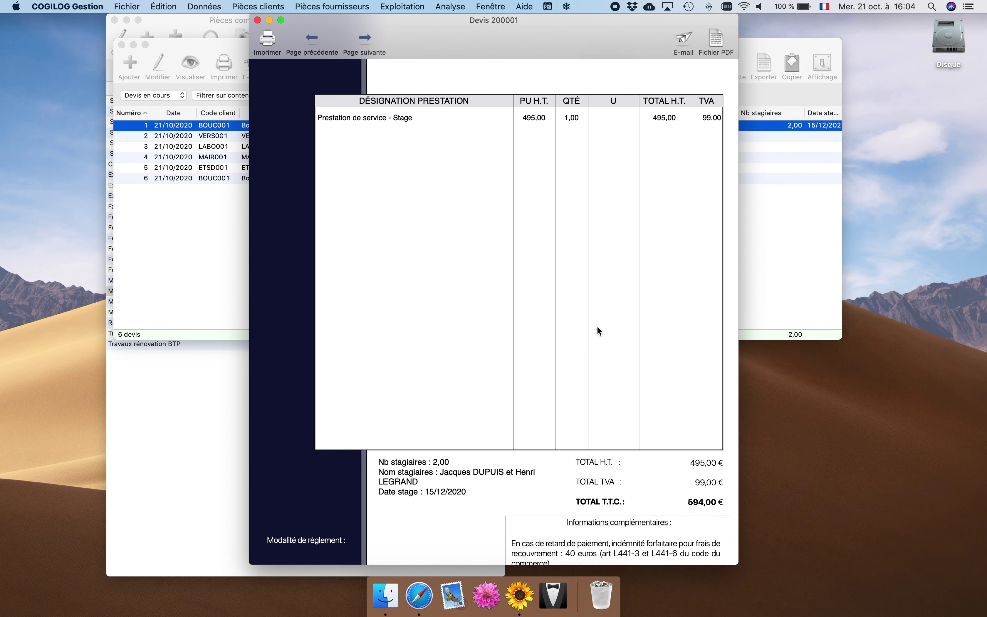